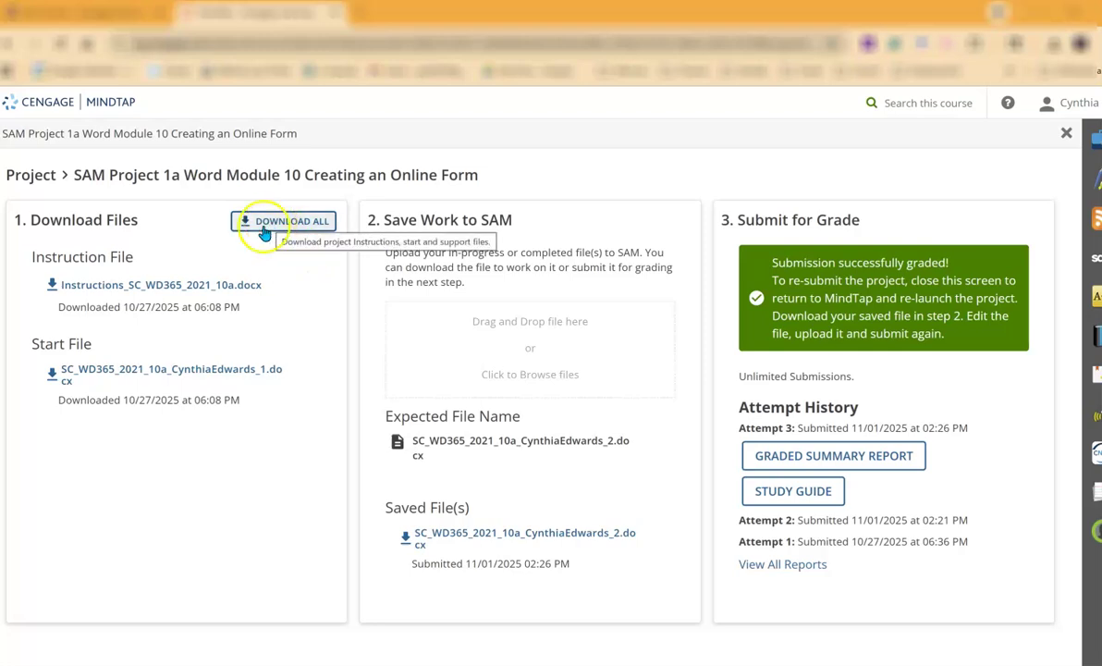
Step: Switch to Word and bring up the start document with the iCare Insurance Customer Survey form
click(155, 295)
click(128, 373)
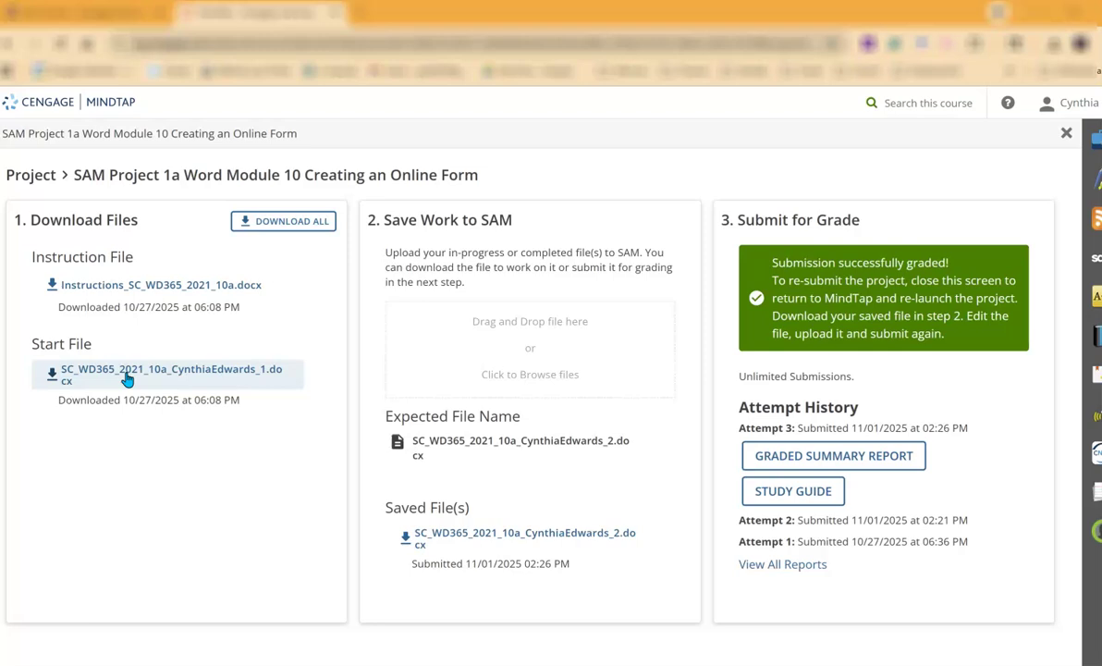
mouse_move(624, 664)
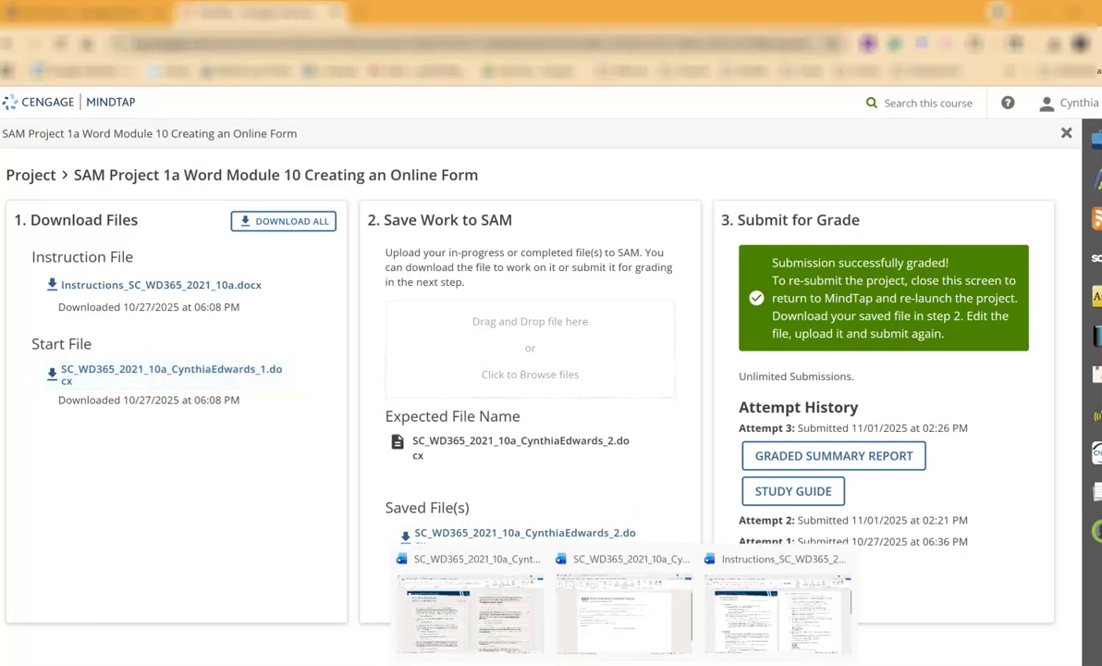
click(581, 603)
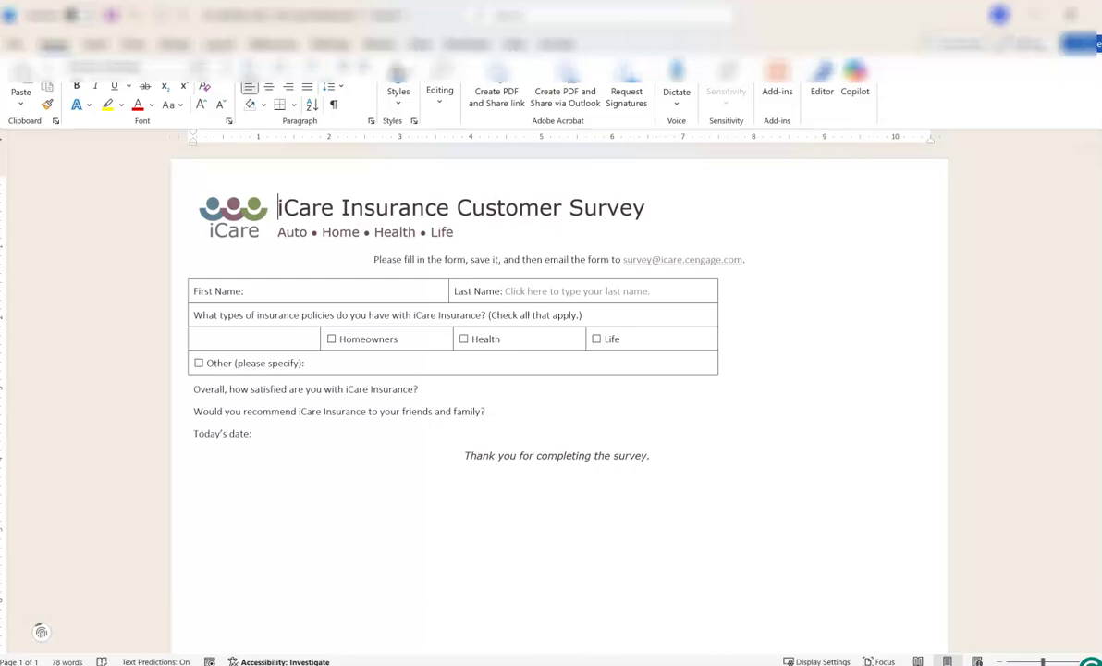
Step: Start saving a copy of the survey document in the Documents > MCCC > 0-Office 2021 > Tutorial files folder
click(17, 46)
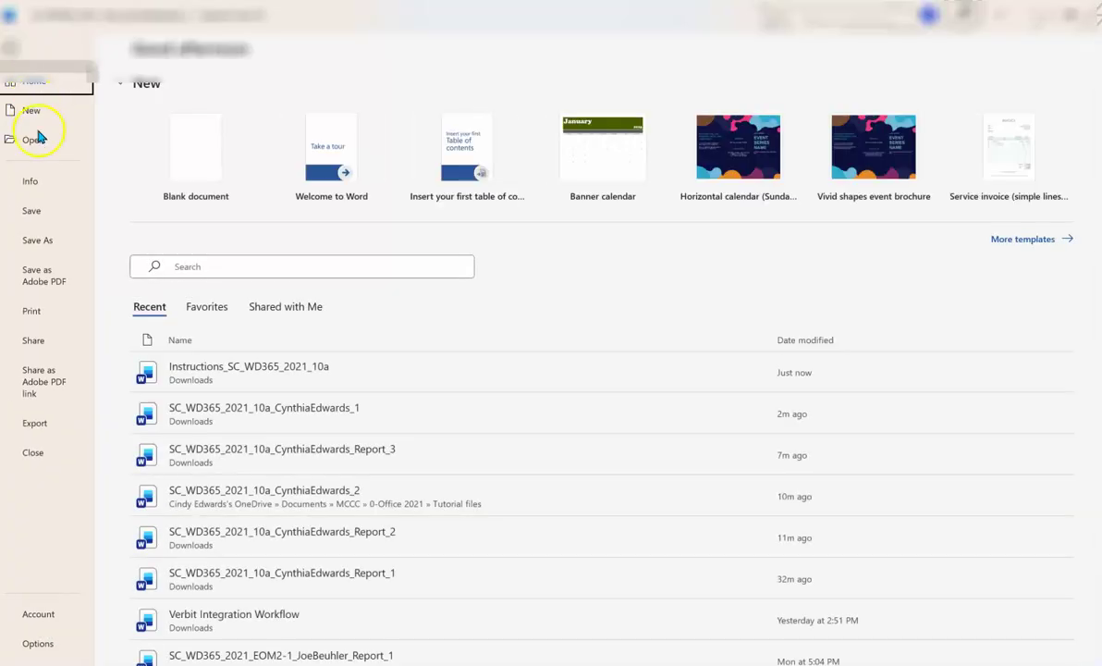
click(37, 241)
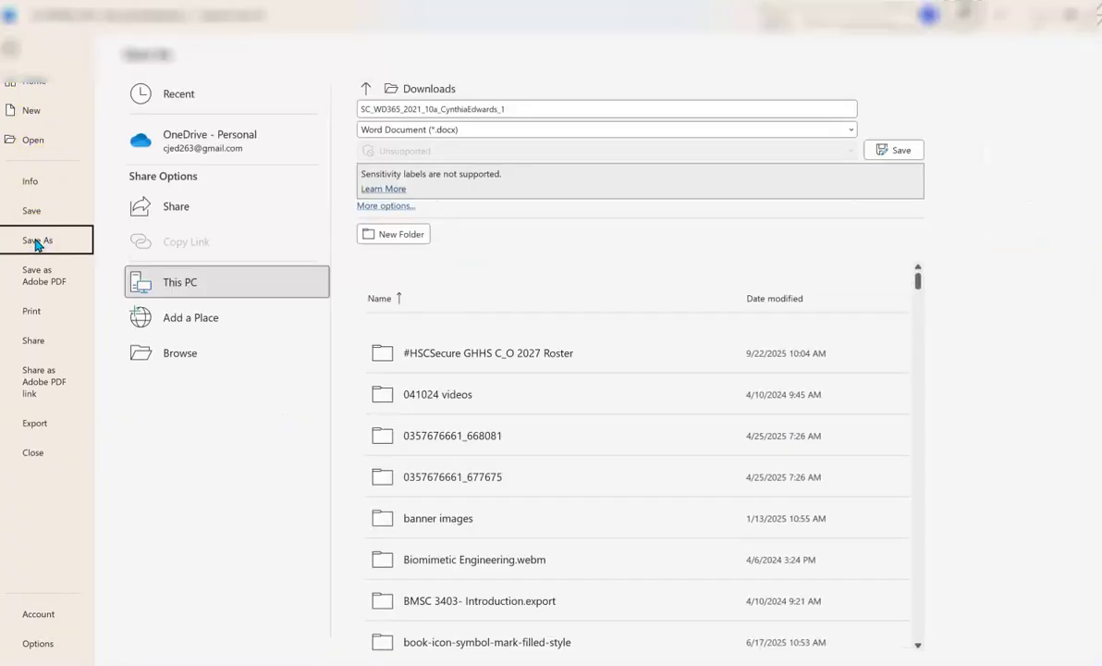
click(159, 351)
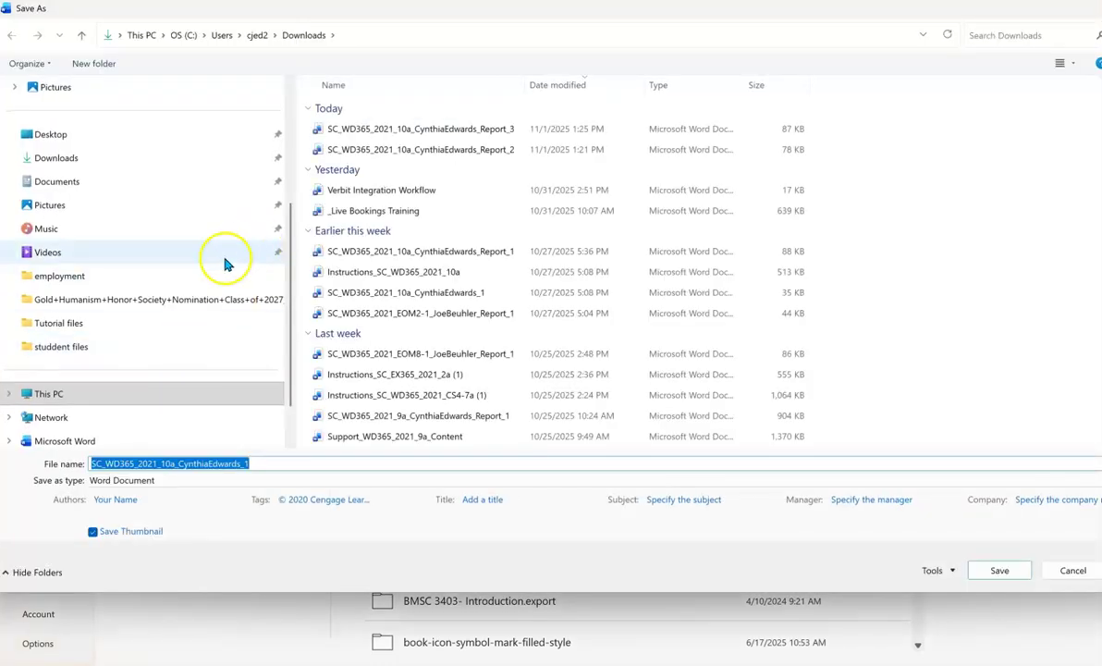
scroll(151, 325, down, 1)
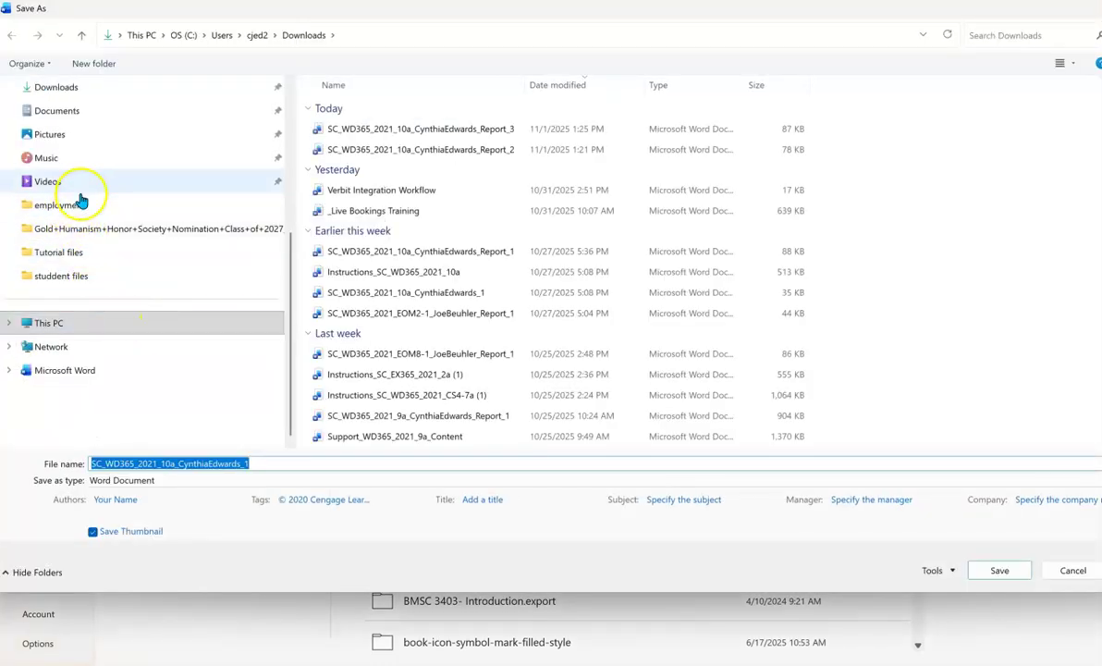
click(61, 113)
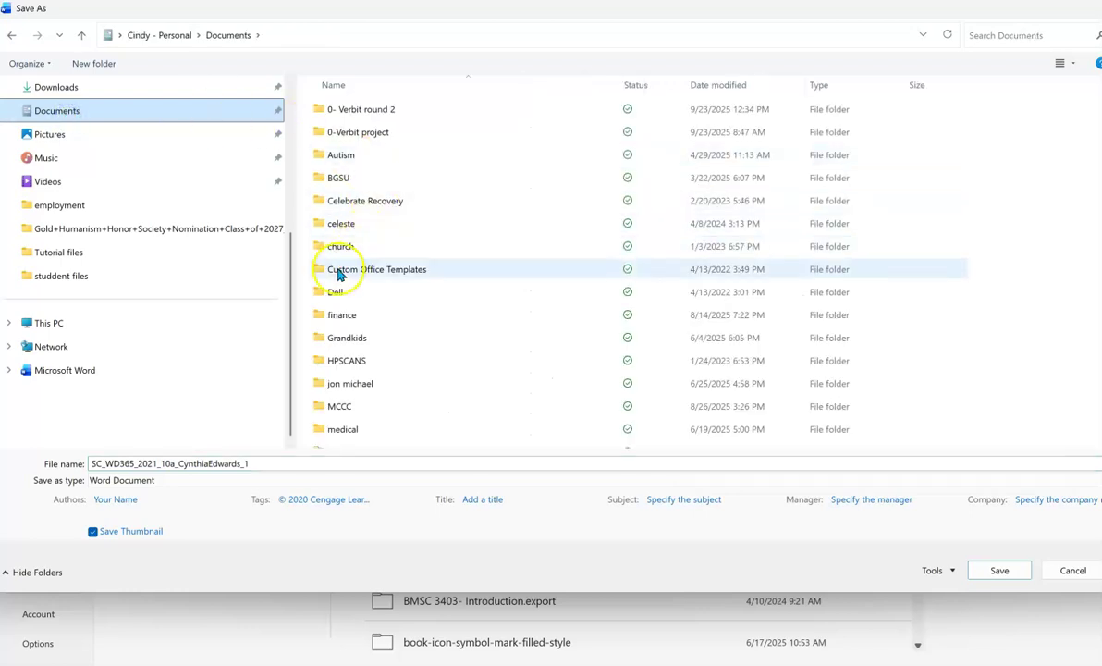
double_click(340, 406)
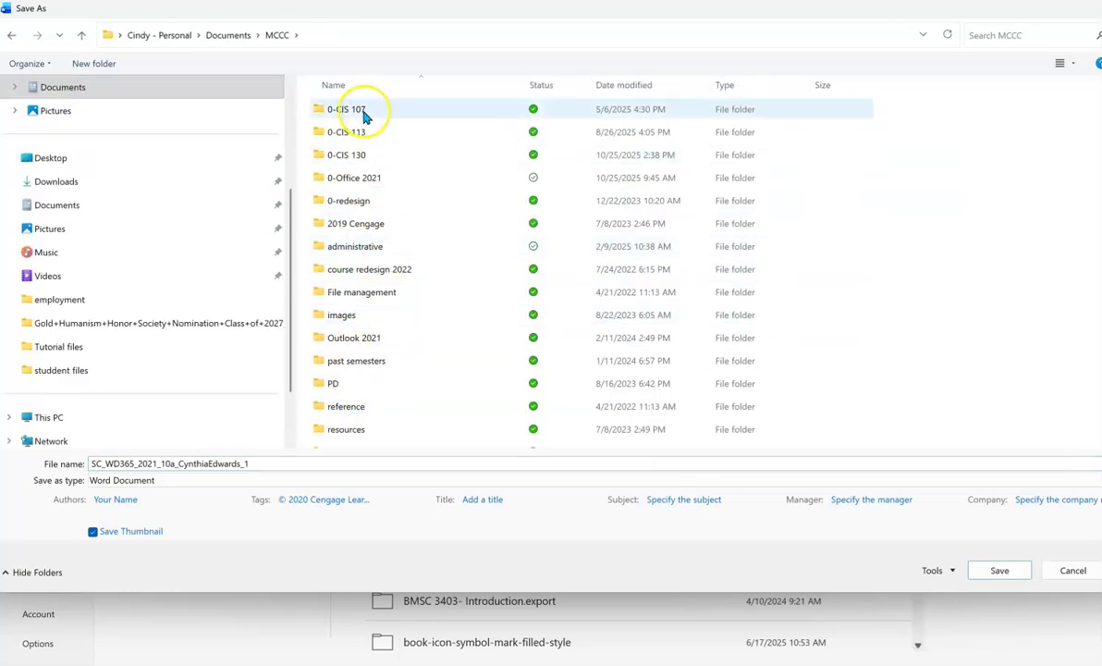
double_click(366, 178)
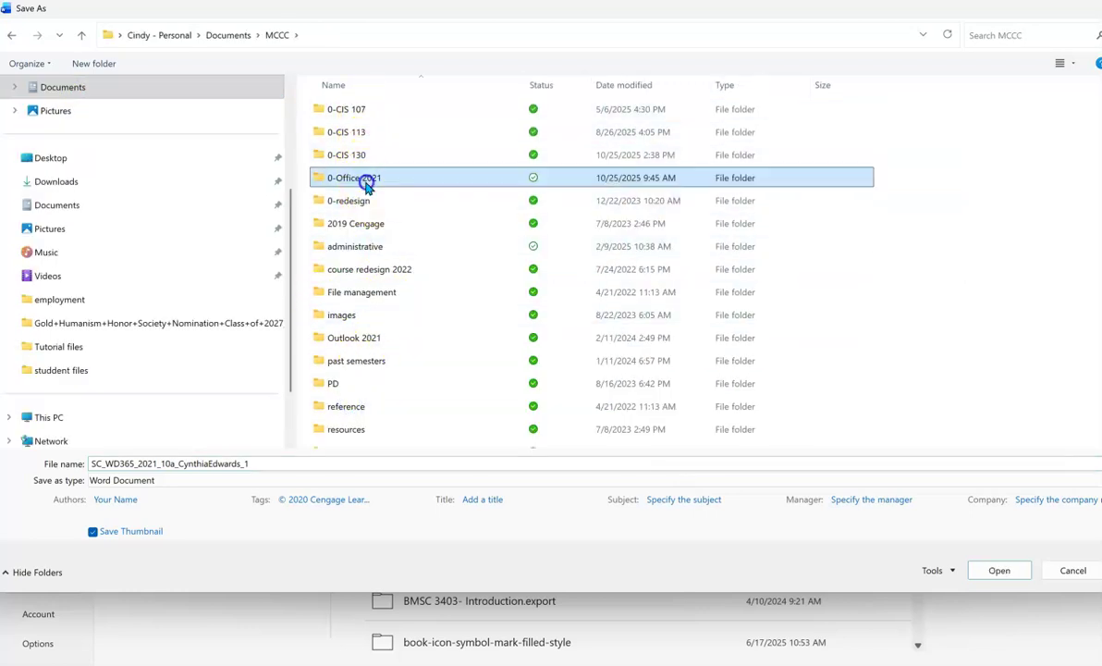
double_click(355, 270)
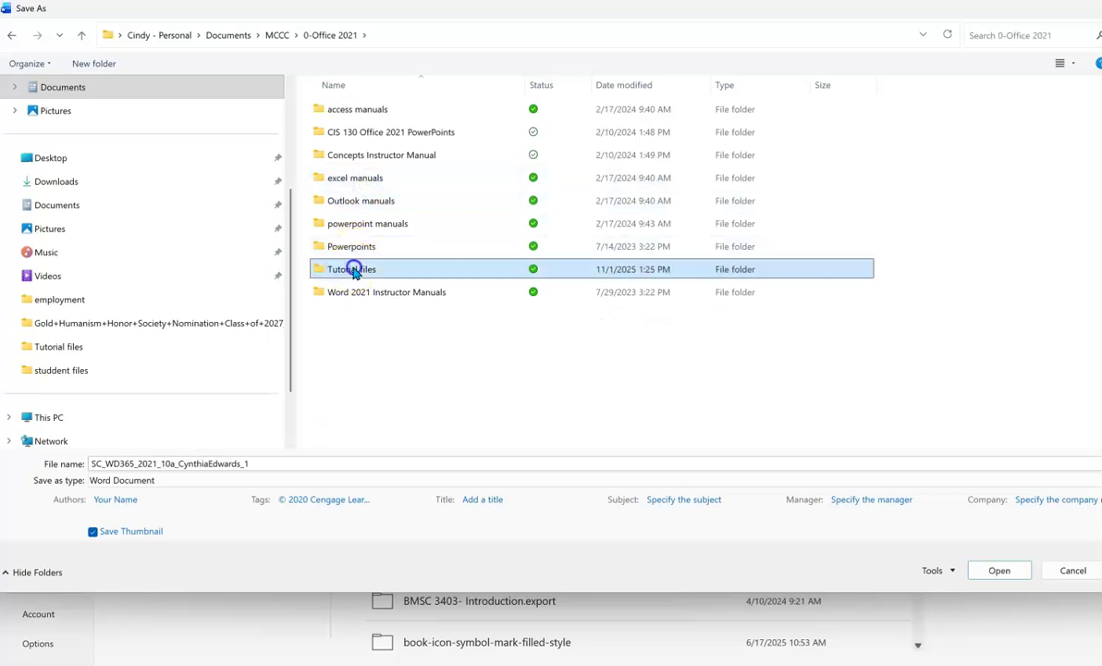
Step: Change the ending of the file name to _2 and save it, replacing the existing file
double_click(264, 462)
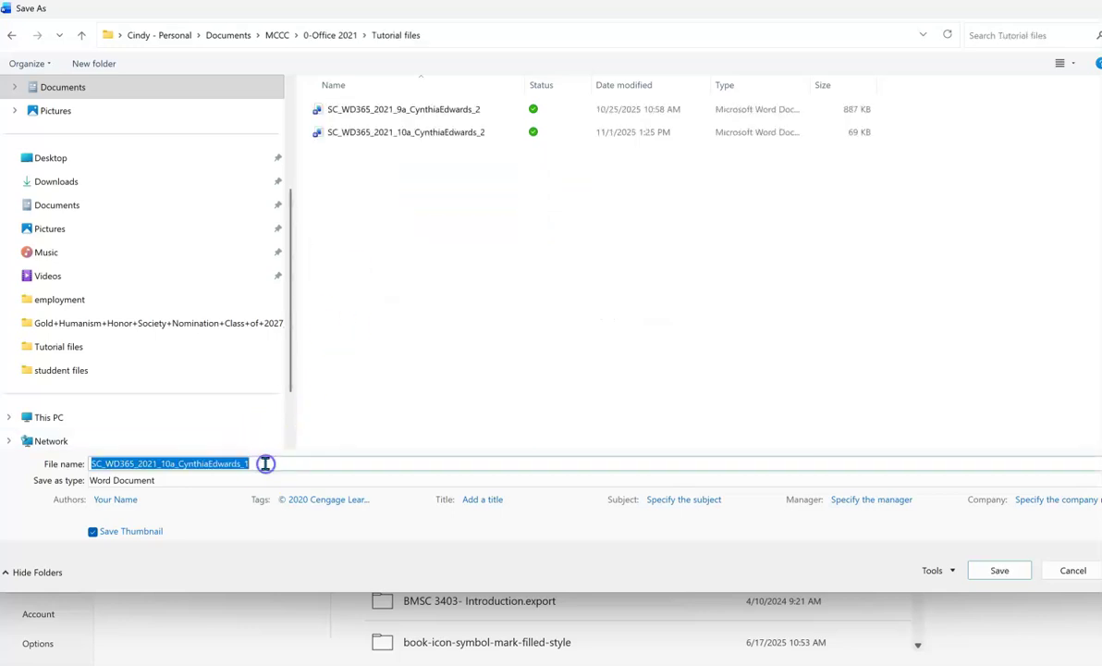
click(265, 463)
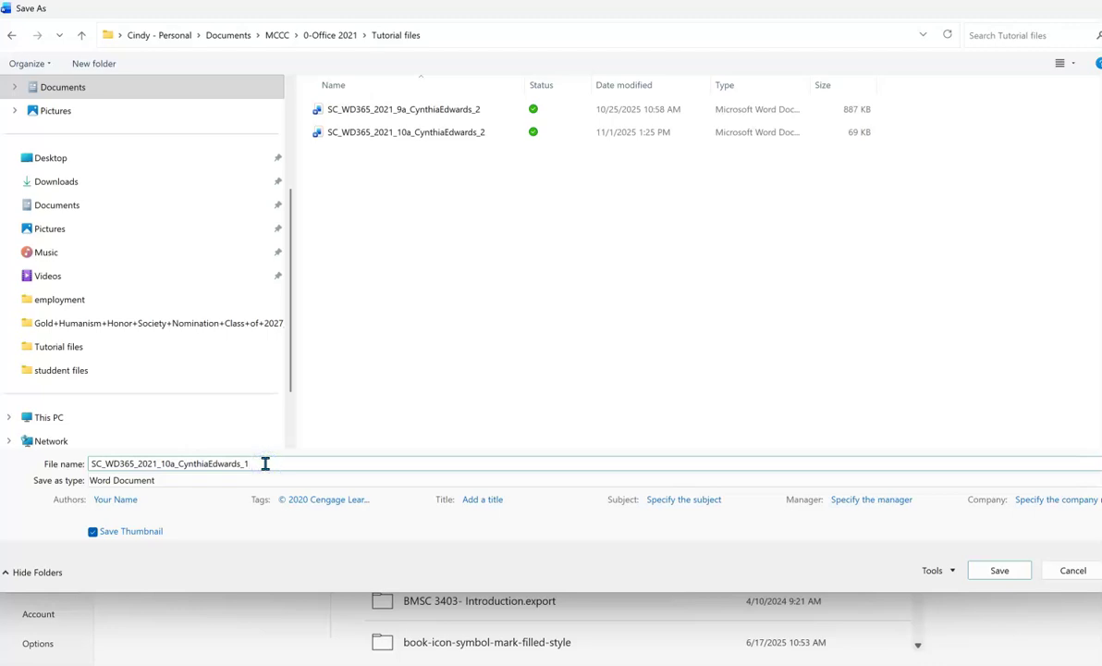
key(BackSpace)
text(2)
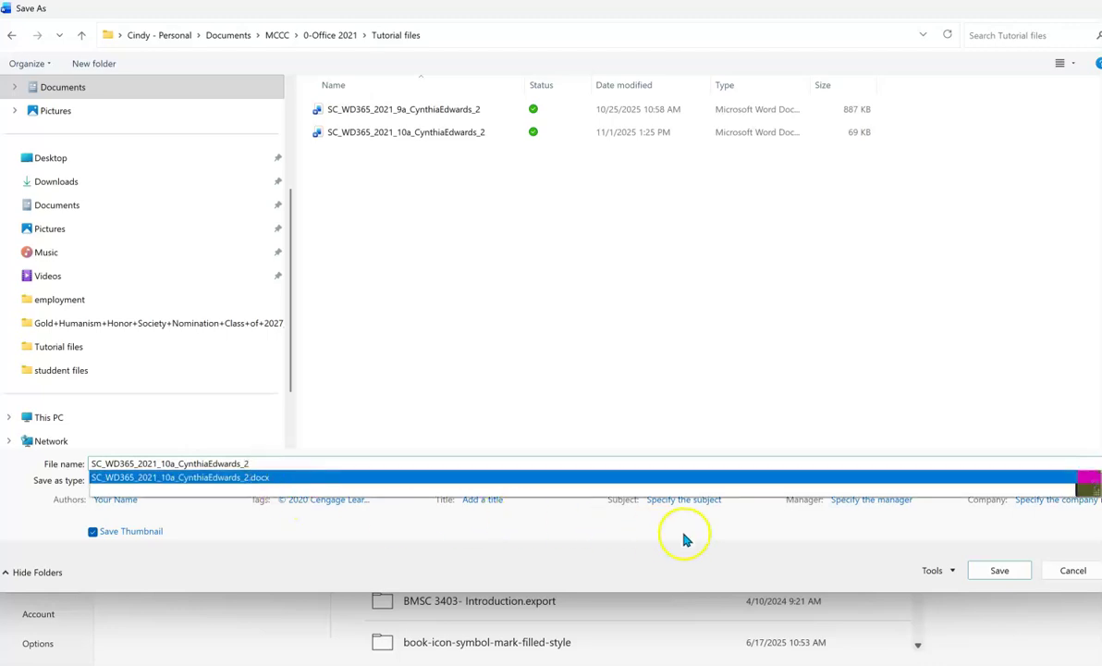
click(1001, 571)
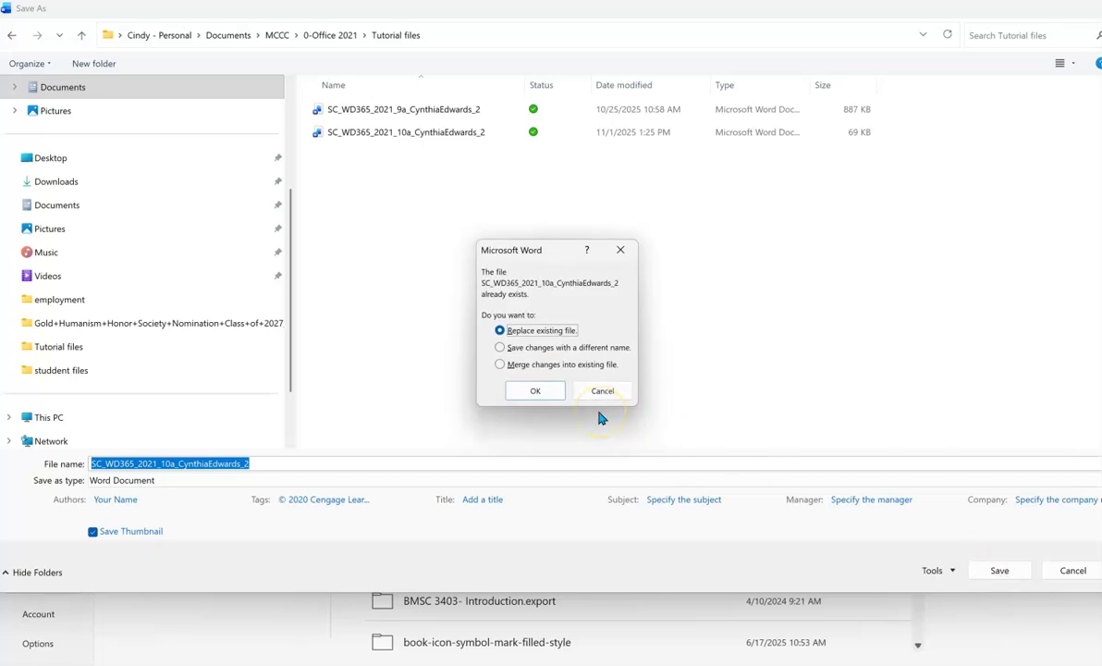
click(543, 391)
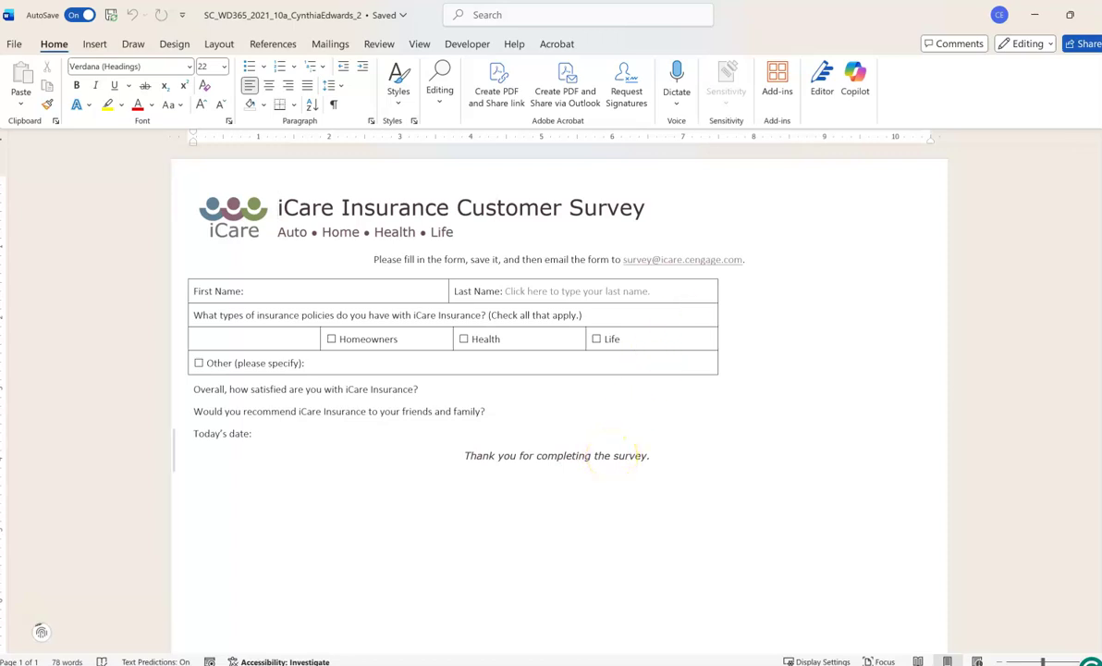
Step: Set the document's paper size to A5 (5.83" x 8.27")
scroll(524, 570, down, 3)
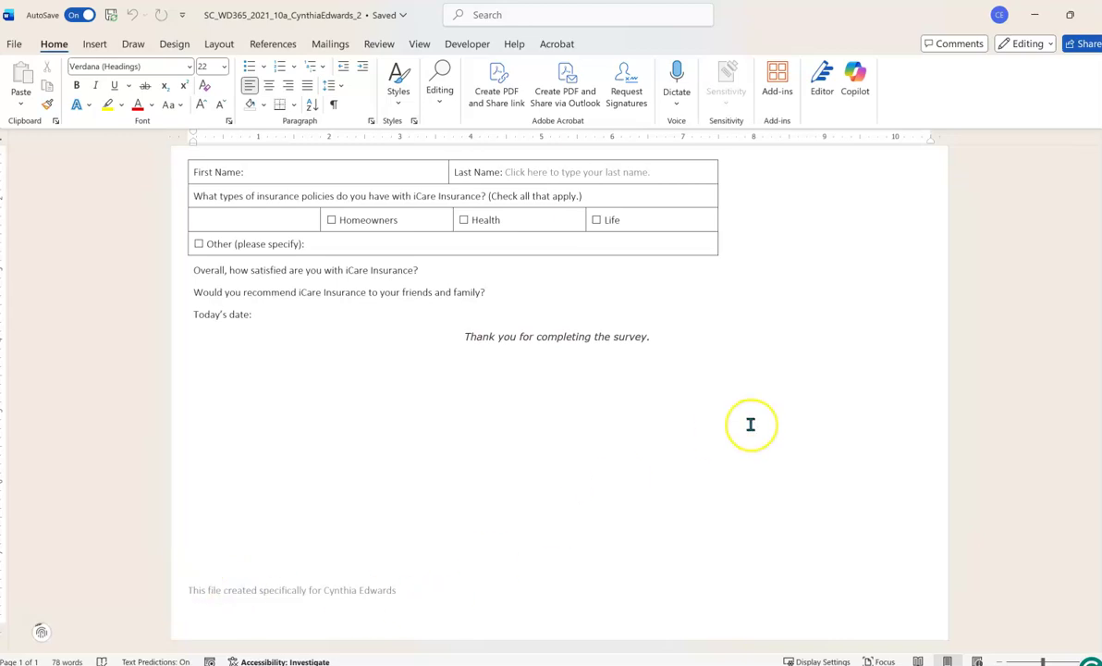
scroll(751, 425, up, 3)
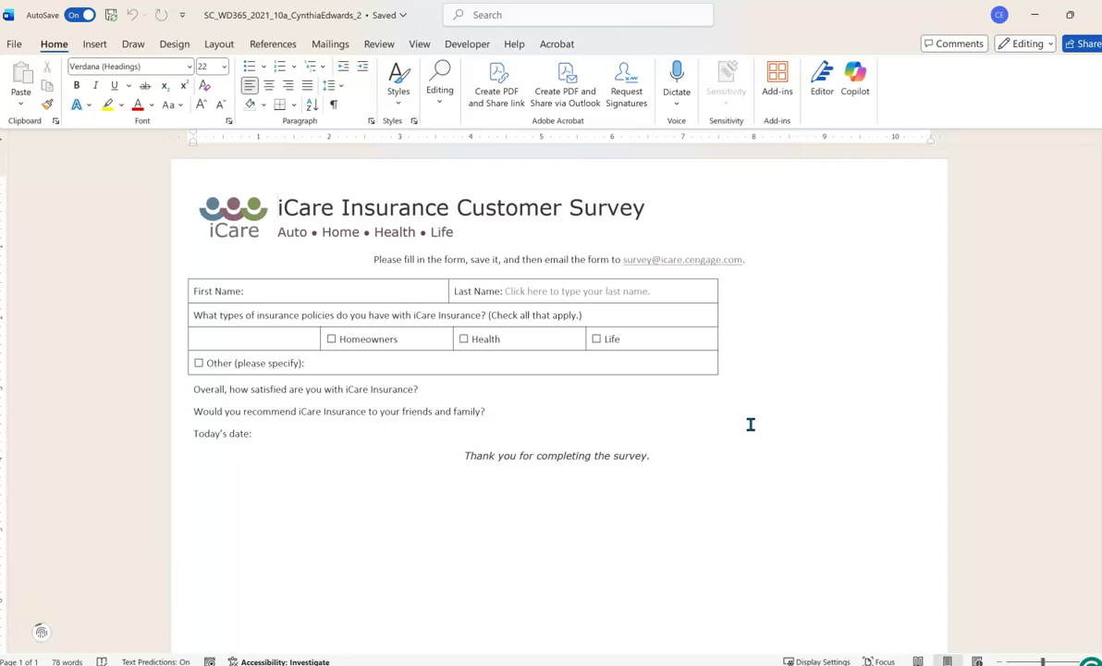
scroll(751, 425, down, 3)
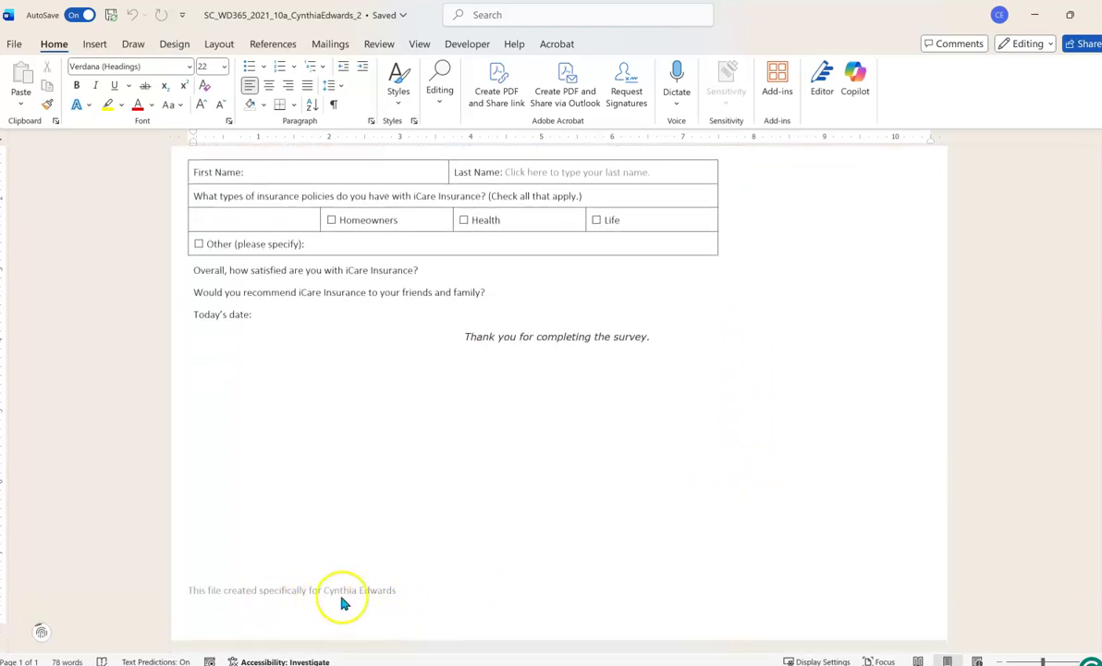
scroll(864, 369, up, 3)
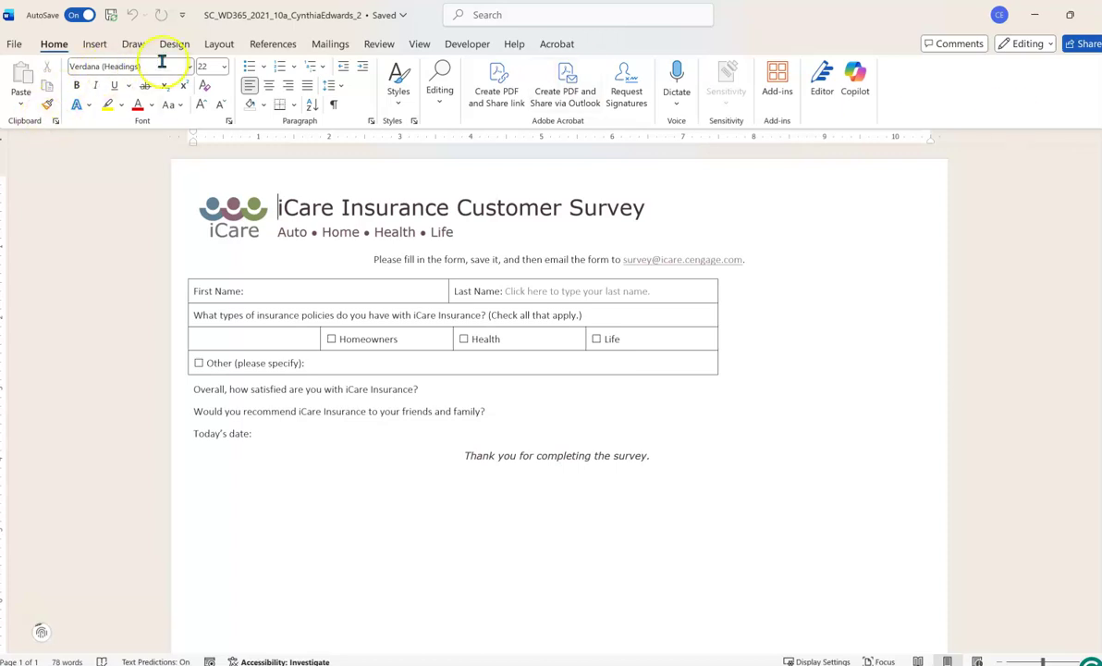
click(218, 46)
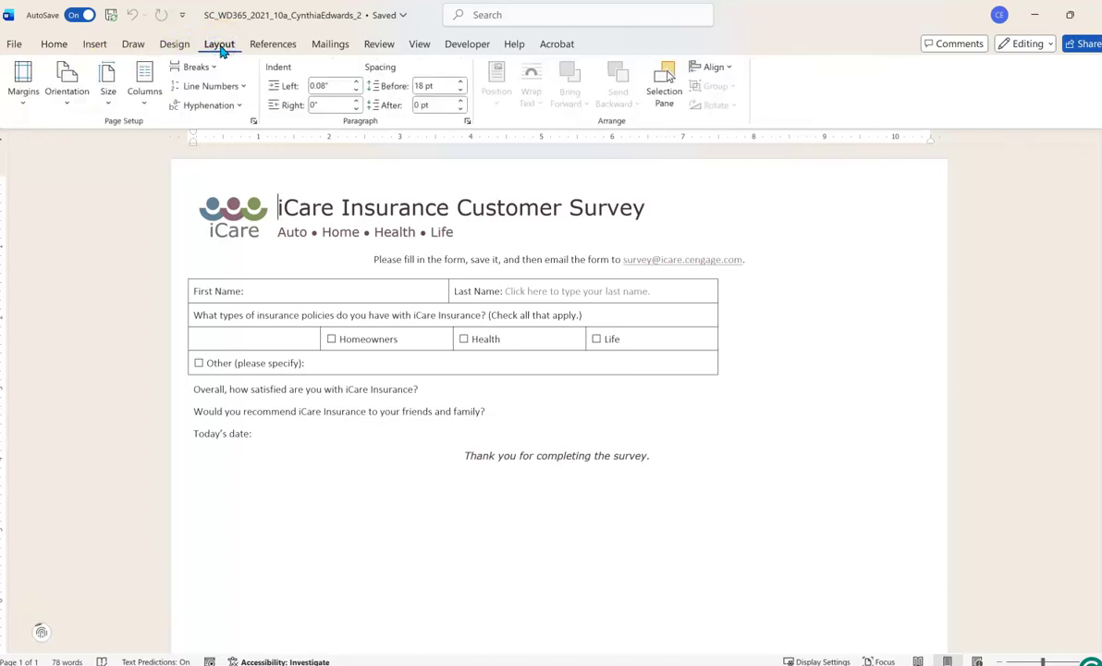
click(108, 103)
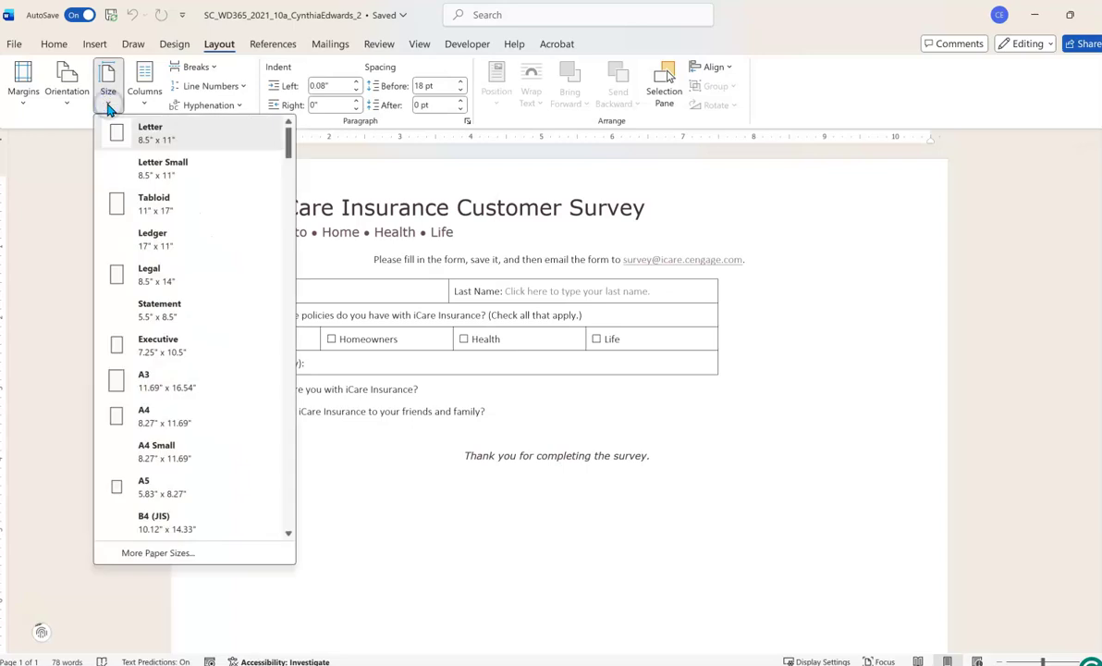
click(141, 485)
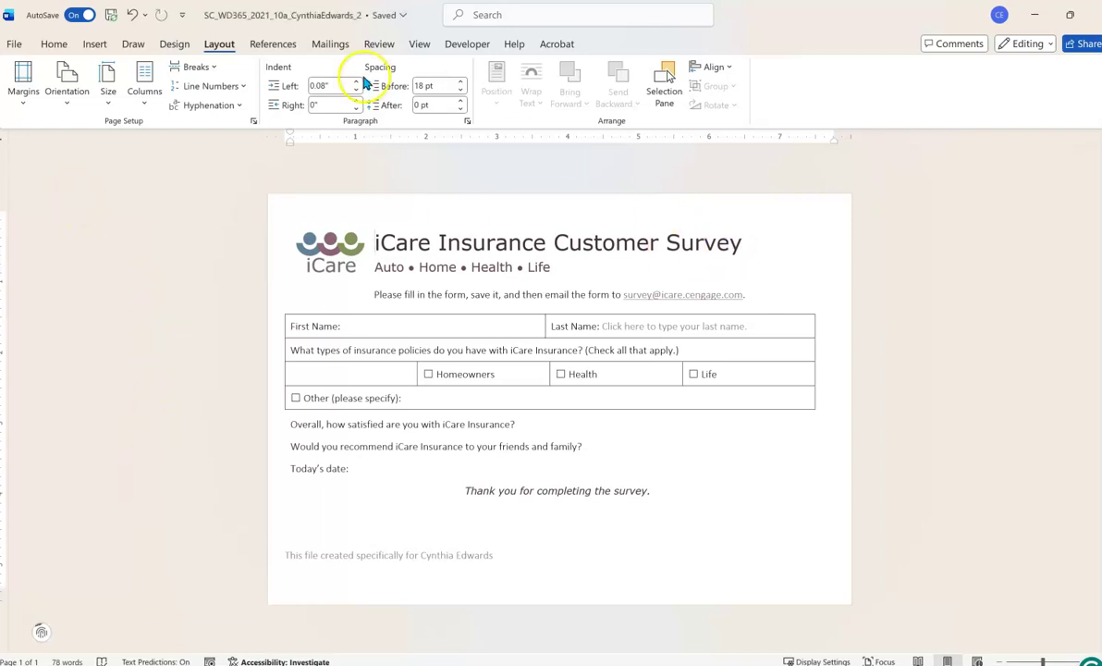
Step: Apply the lightest shade of the Tan, Accent 4 theme color as the page color
click(174, 46)
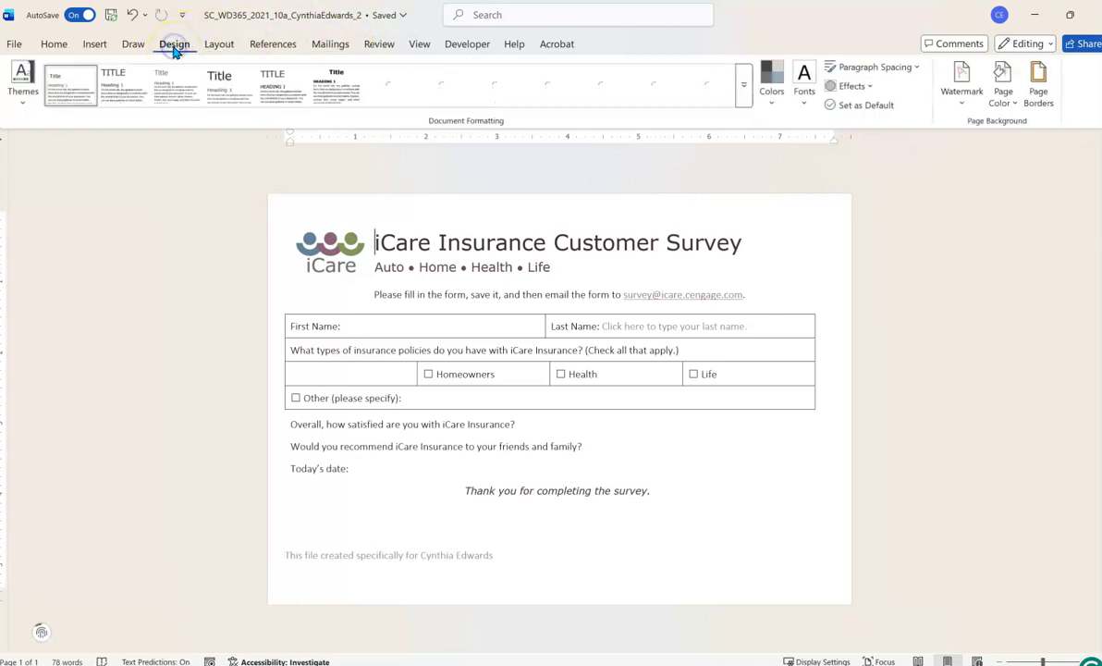
click(1006, 107)
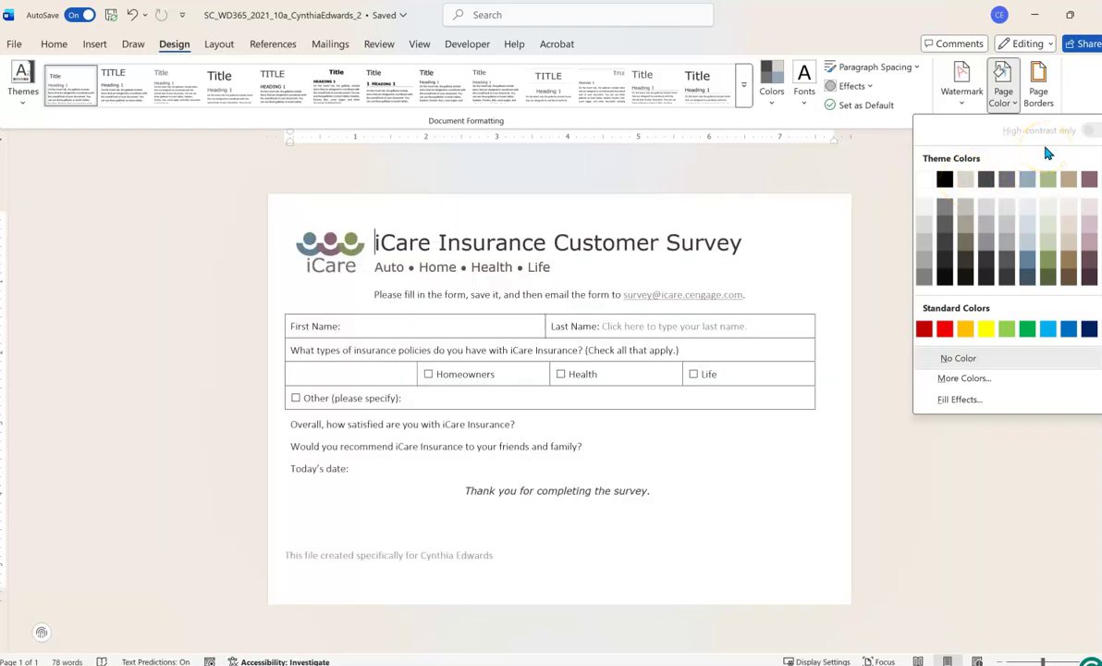
key(Escape)
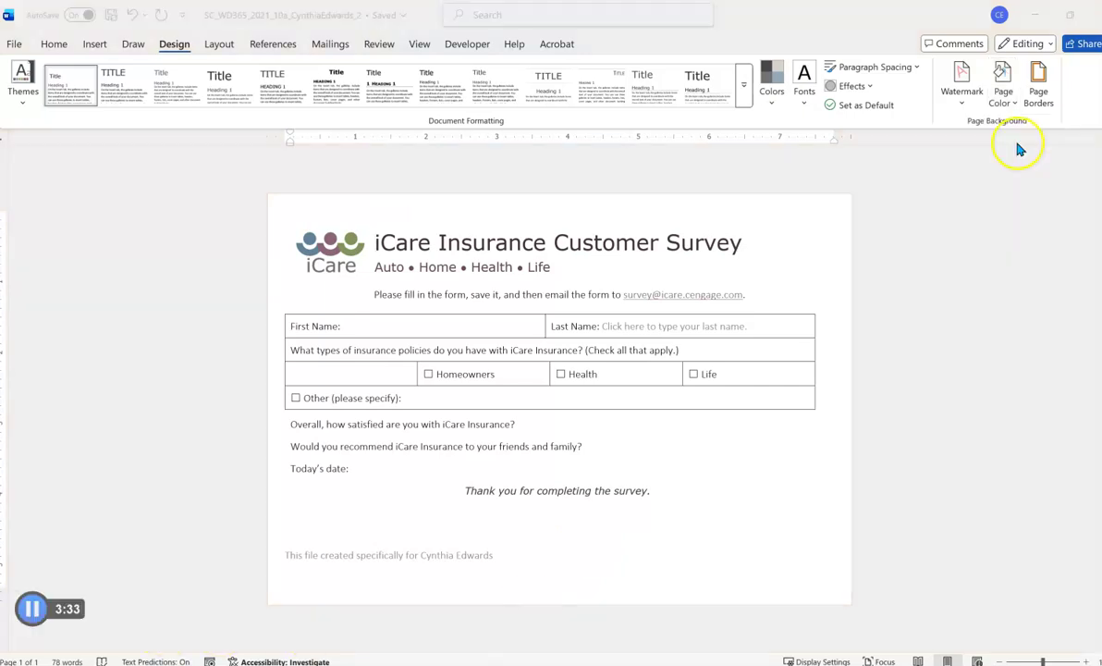
click(1010, 107)
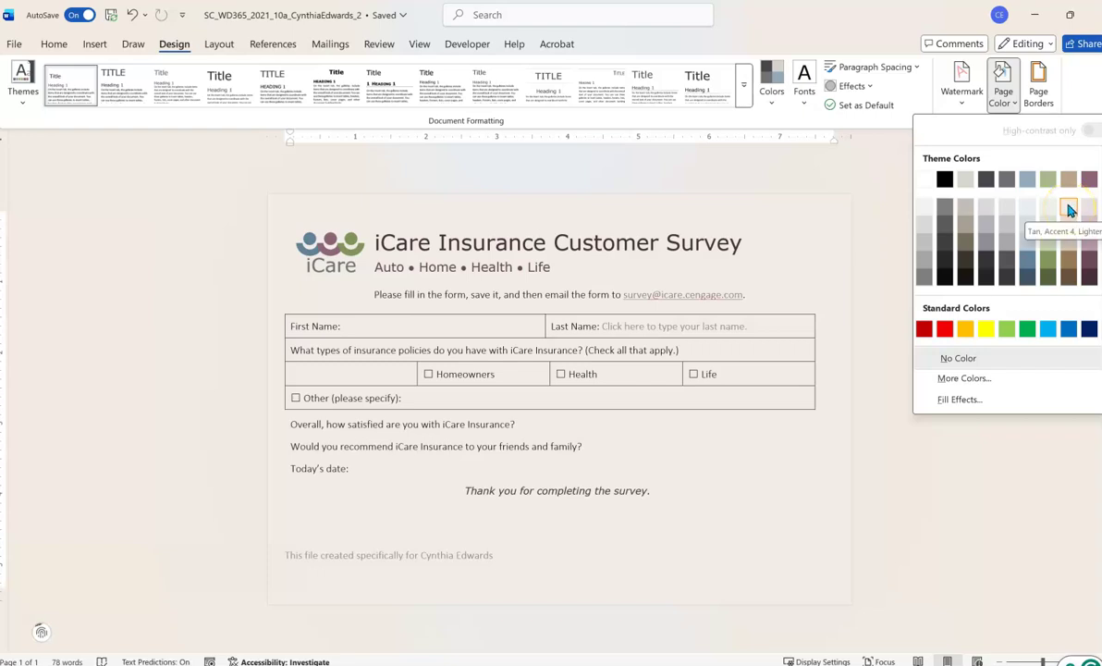
click(1070, 208)
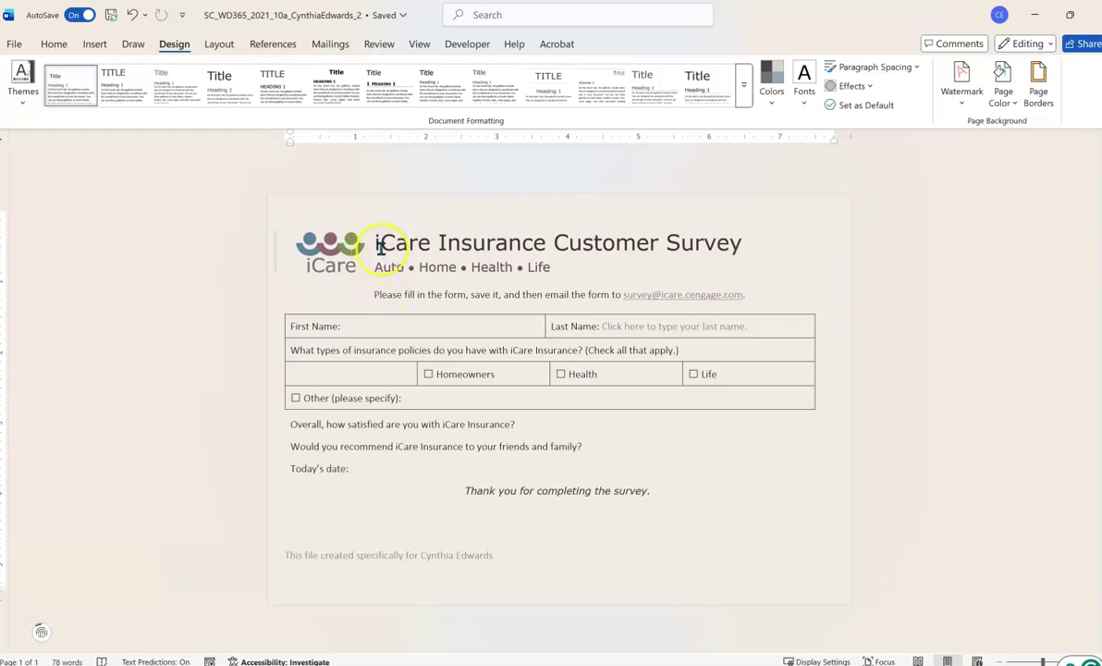
Step: Insert a Plain Text Content Control after "First Name:" in the survey table
click(363, 327)
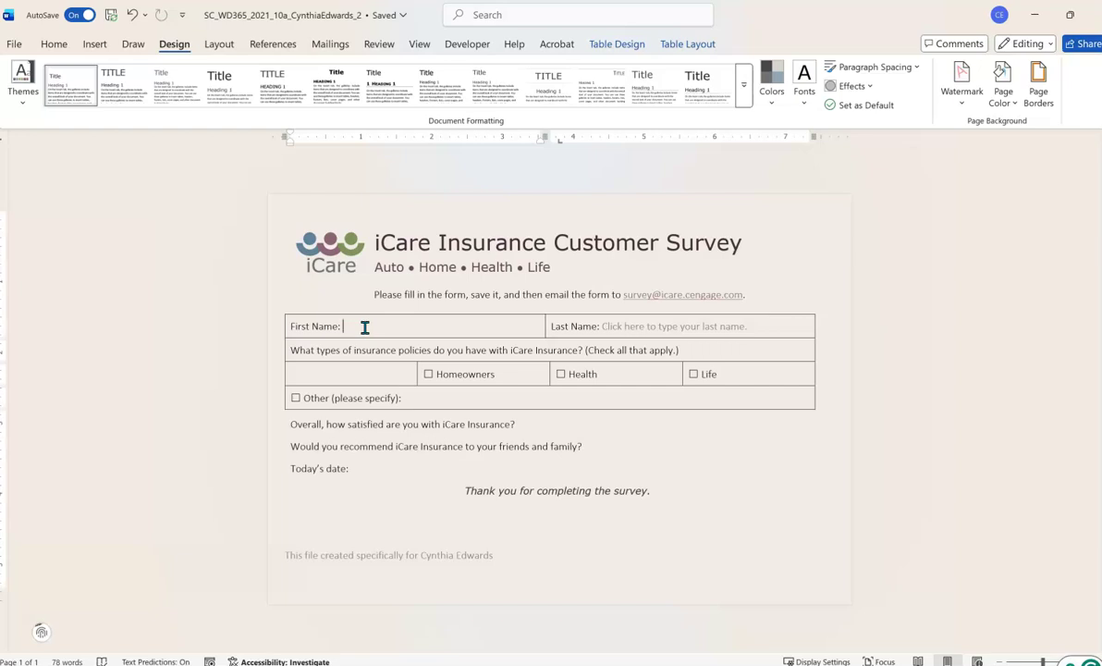
click(462, 44)
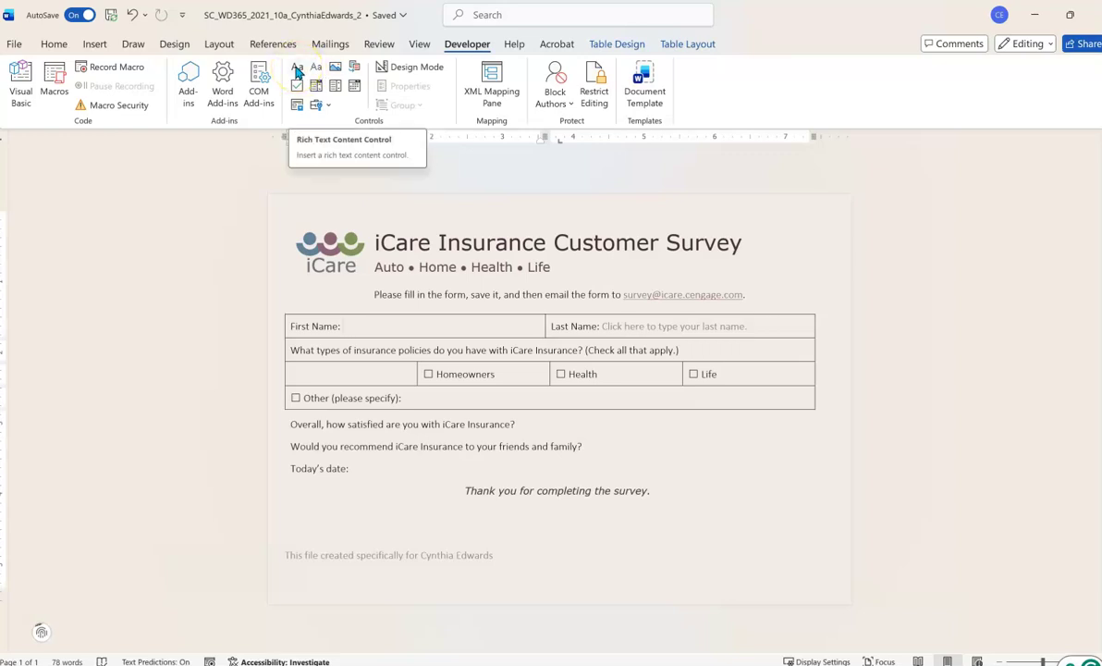
click(355, 72)
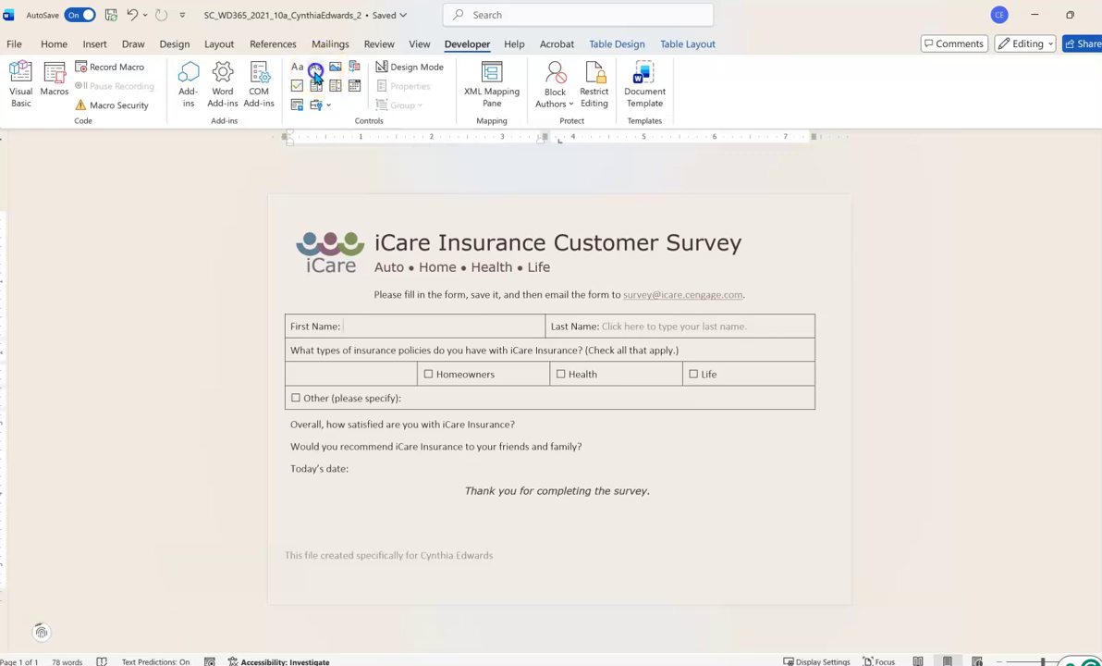
click(315, 72)
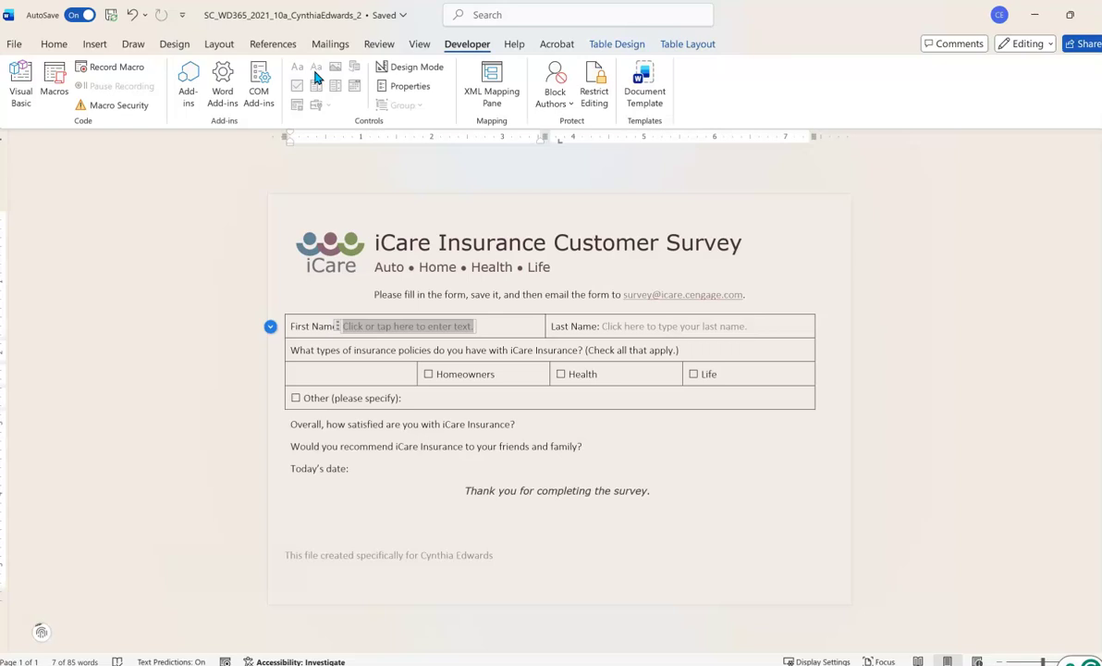
Step: Replace the First Name control's placeholder text with "Click here to type your first name." in Design Mode
click(396, 68)
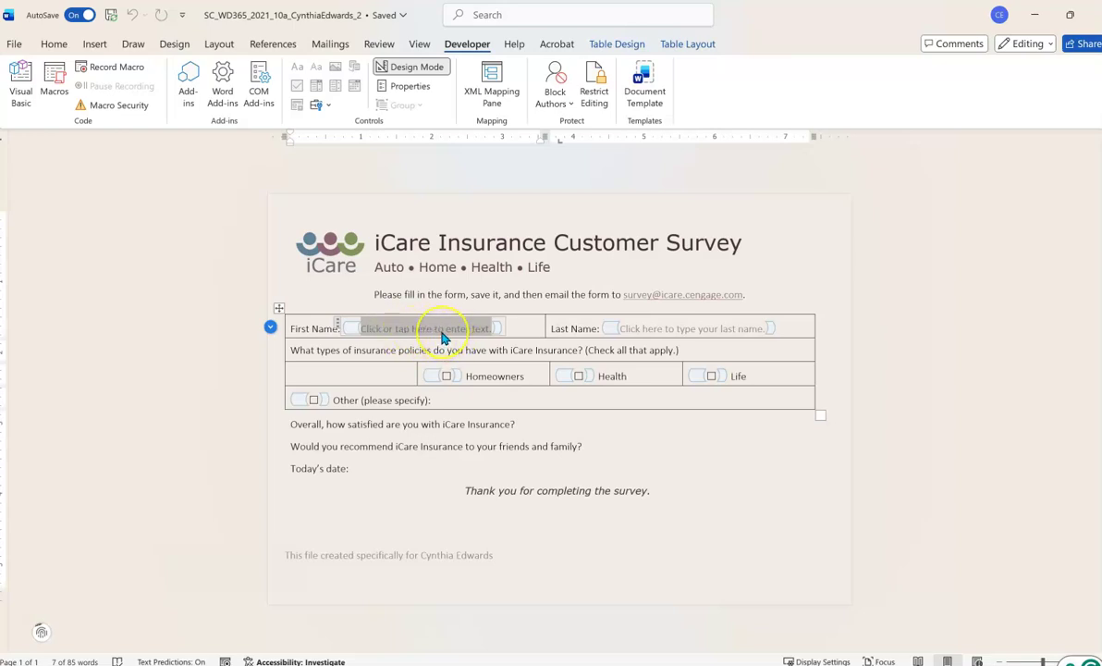
text(Clic)
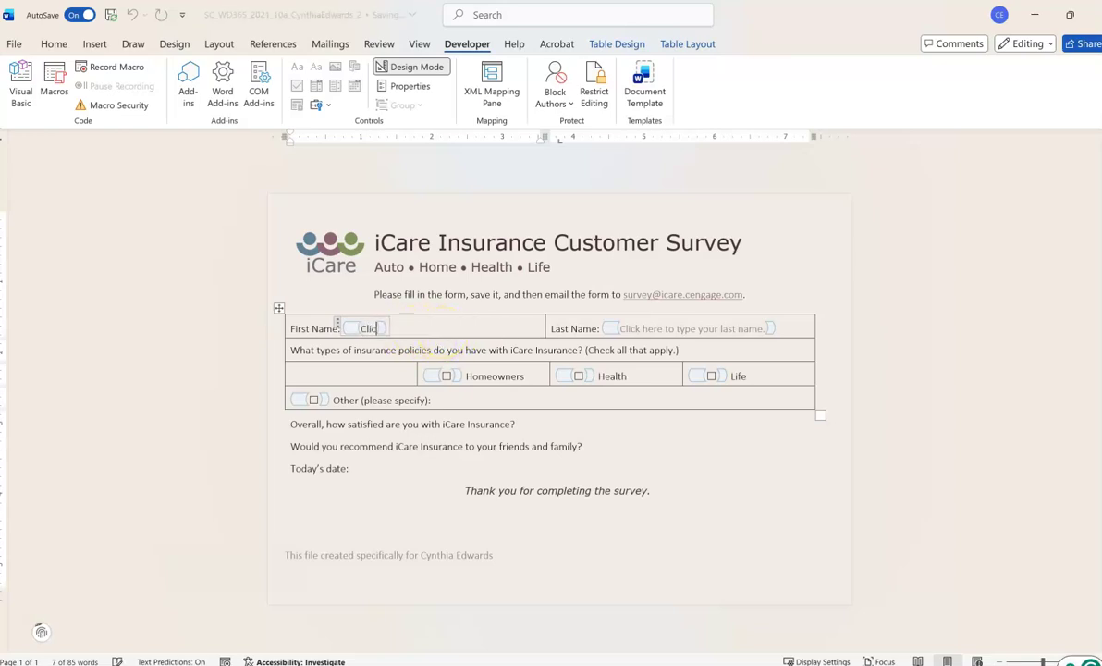
text(k here to type your fi)
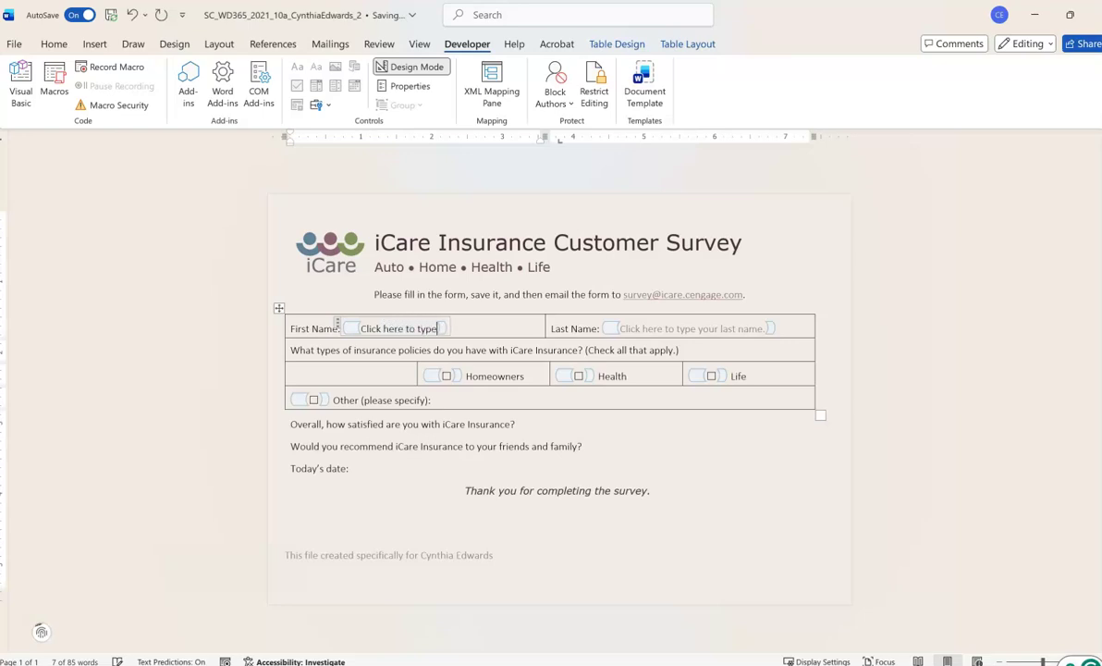
text(rst name.)
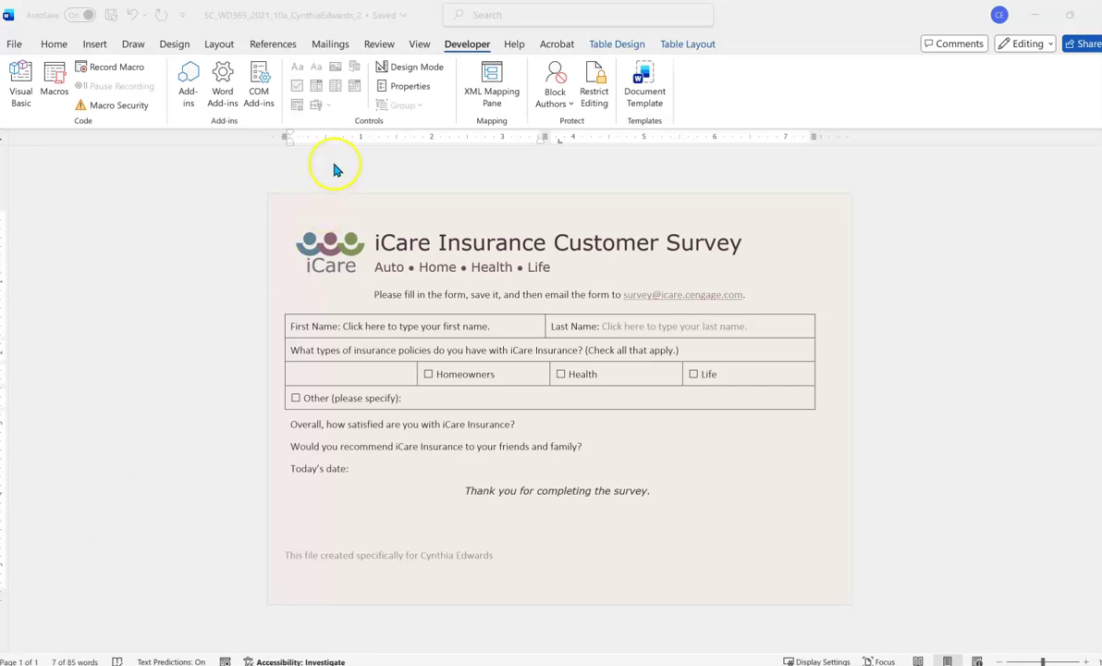
Step: Set the First Name content control to format typed text with the Strong style and prevent the control from being deleted
click(410, 89)
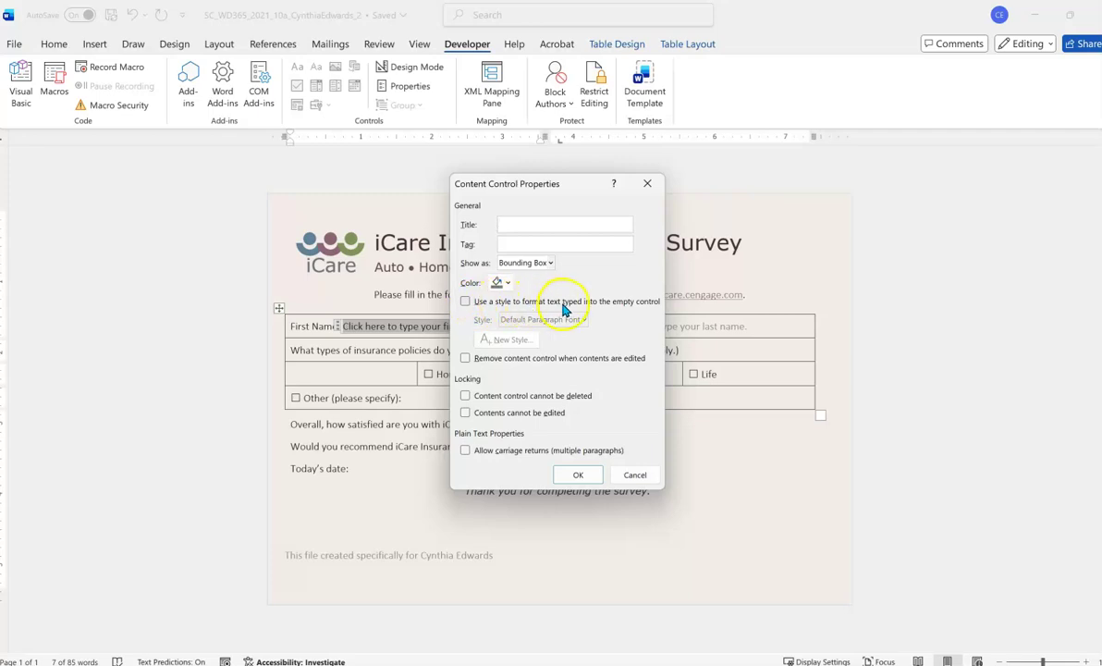
click(465, 302)
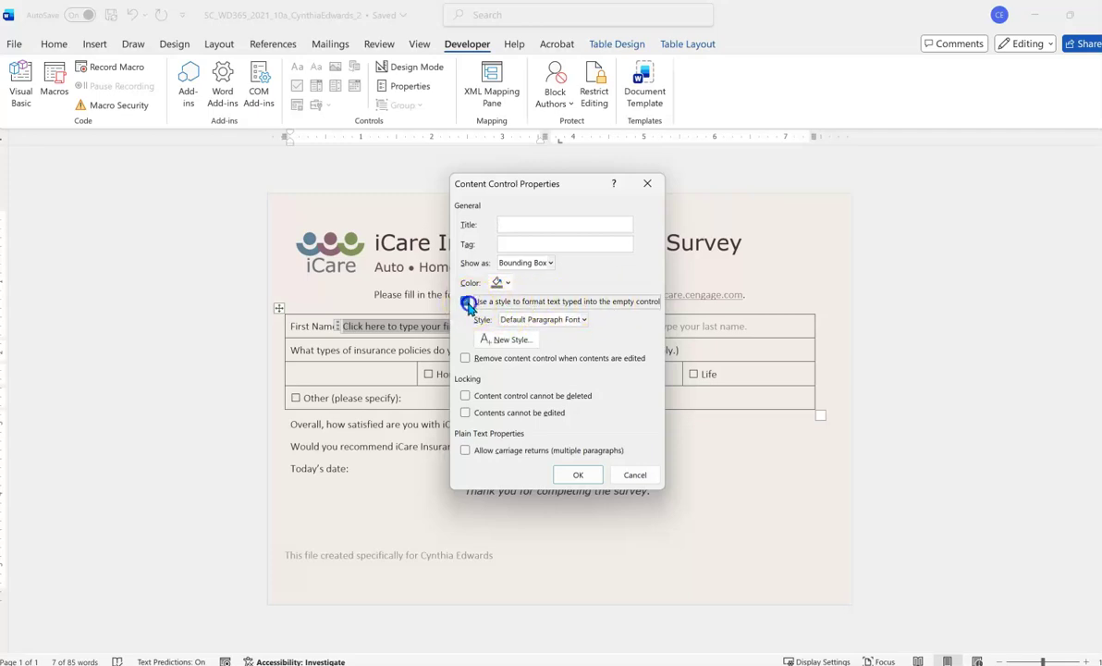
click(583, 320)
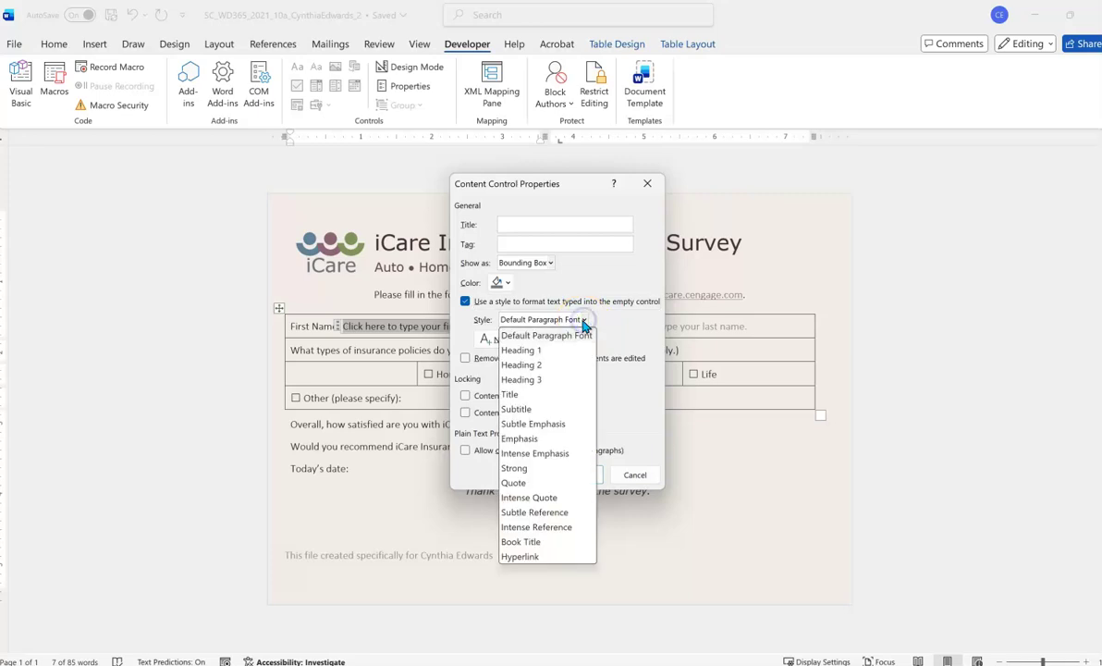
click(515, 468)
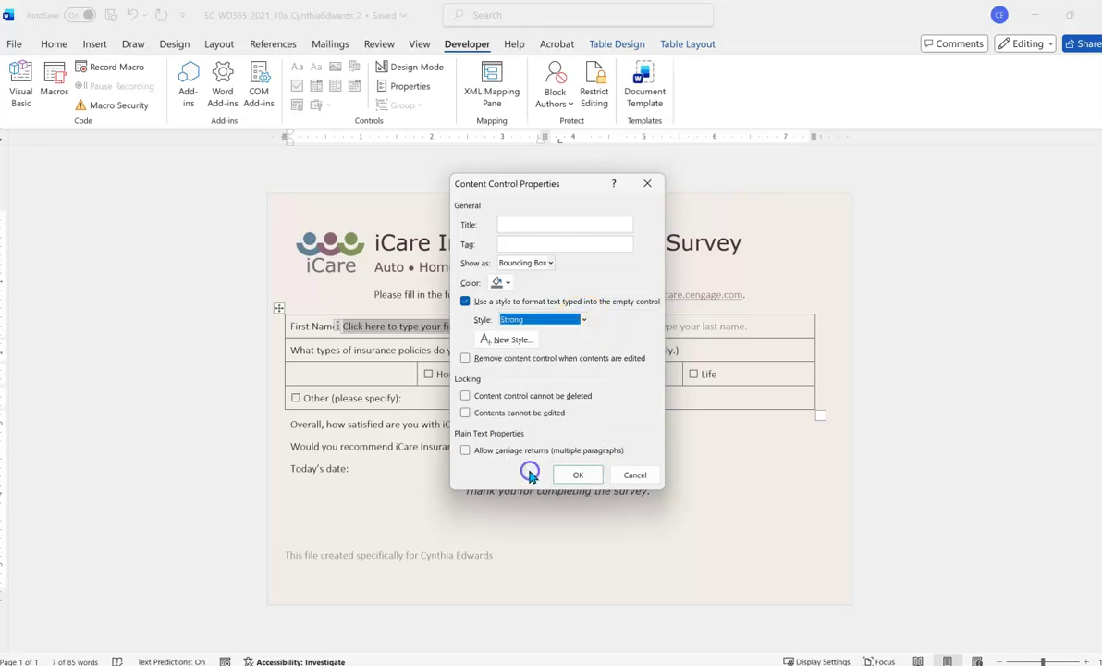
click(465, 397)
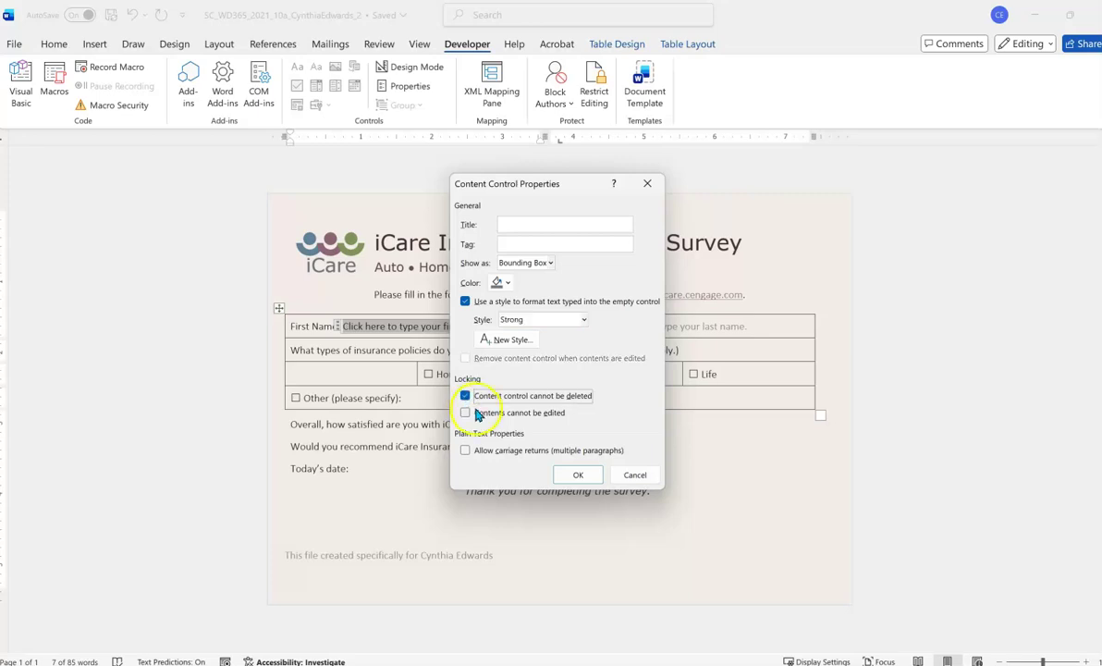
click(573, 475)
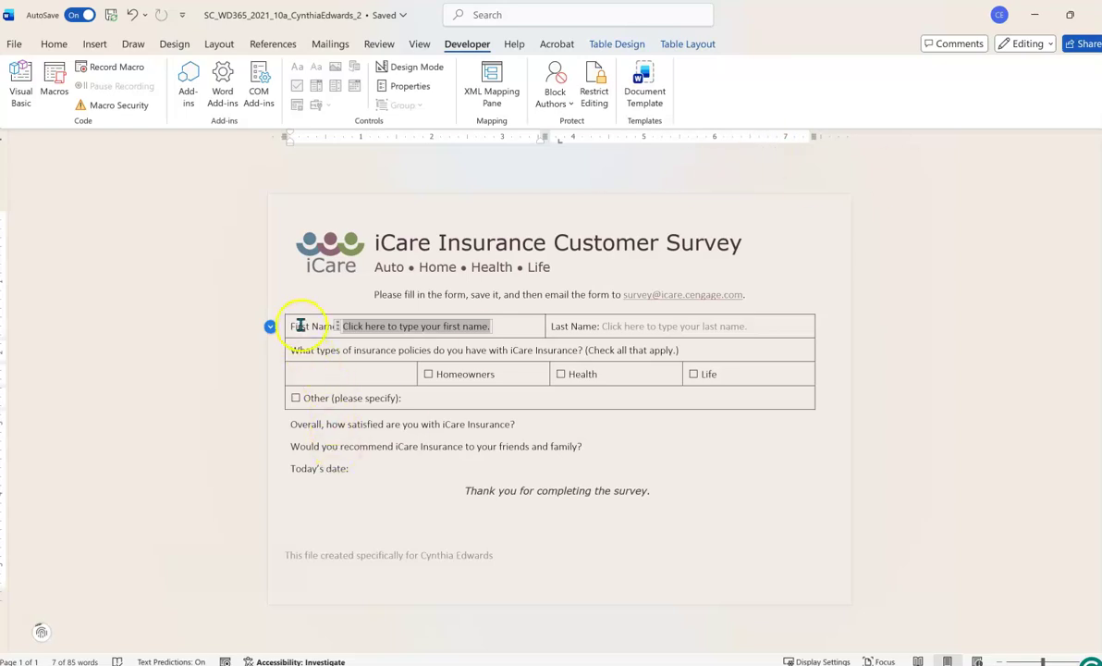
Step: Fill the empty cell beside Homeowners with a Check Box Content Control tagged Auto, shown as None, and followed by the label "Auto"
click(302, 376)
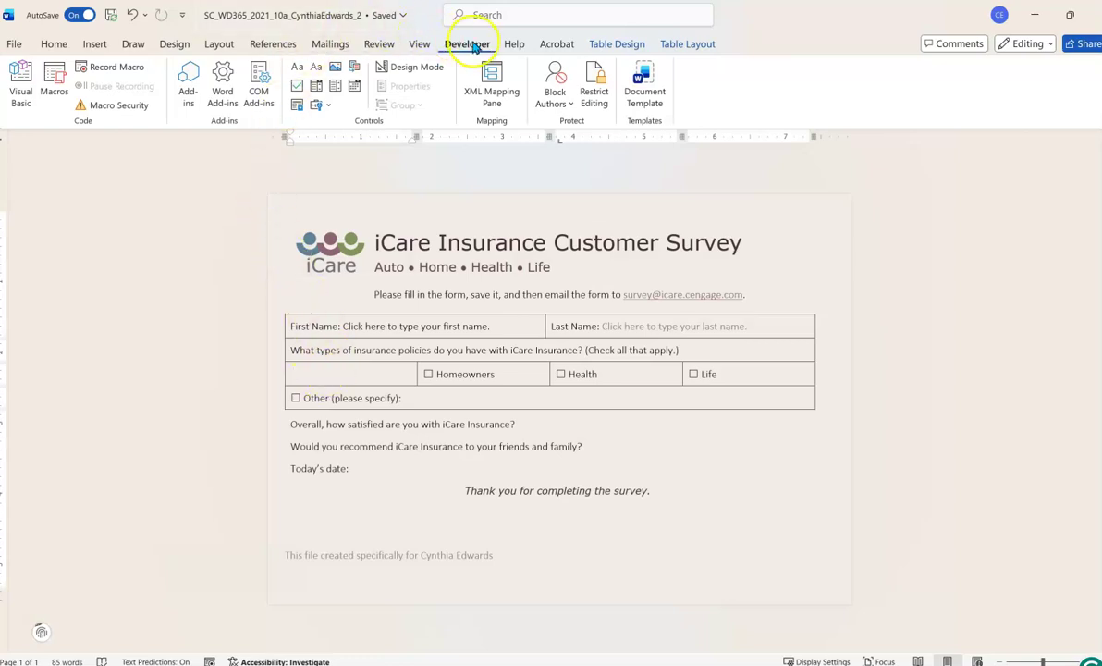
click(297, 87)
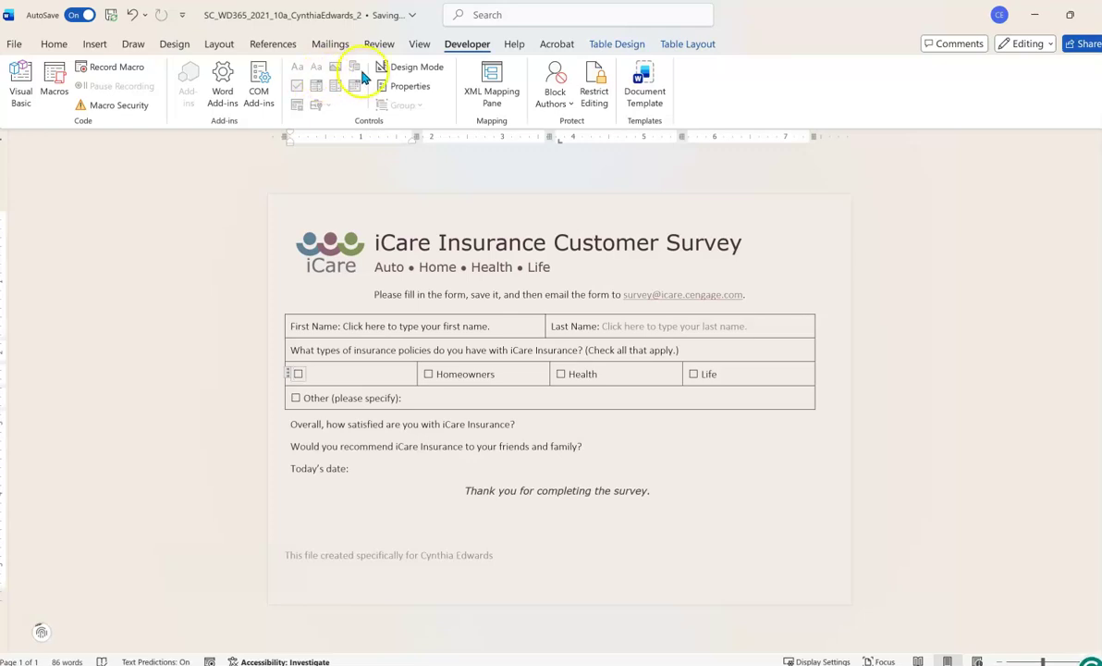
click(405, 88)
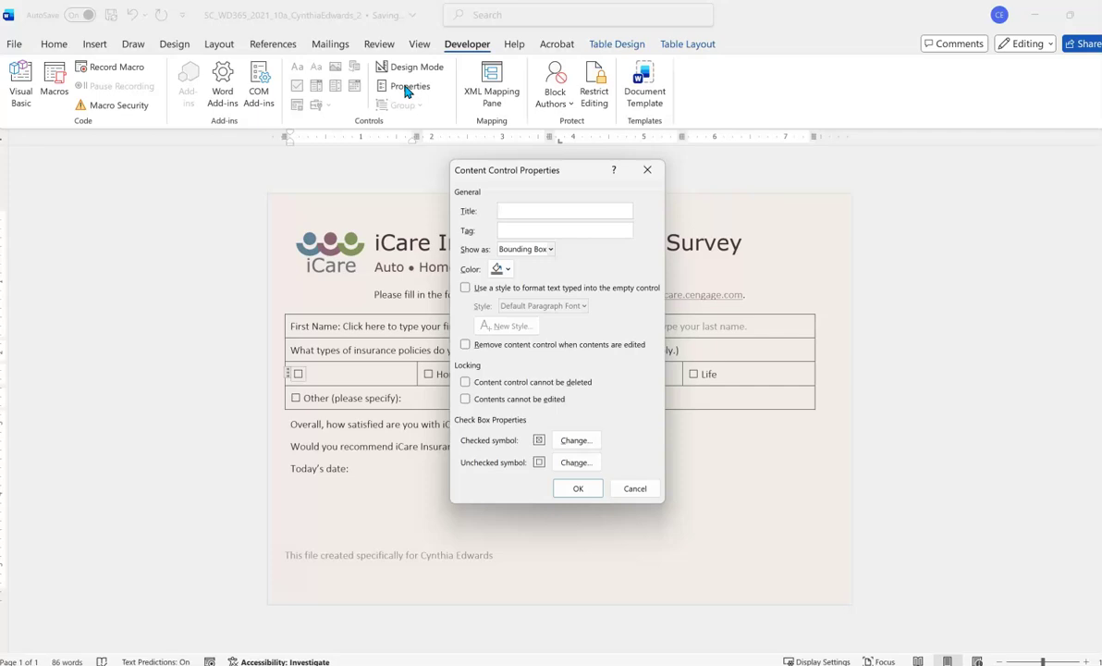
click(520, 228)
text(Auto)
click(551, 249)
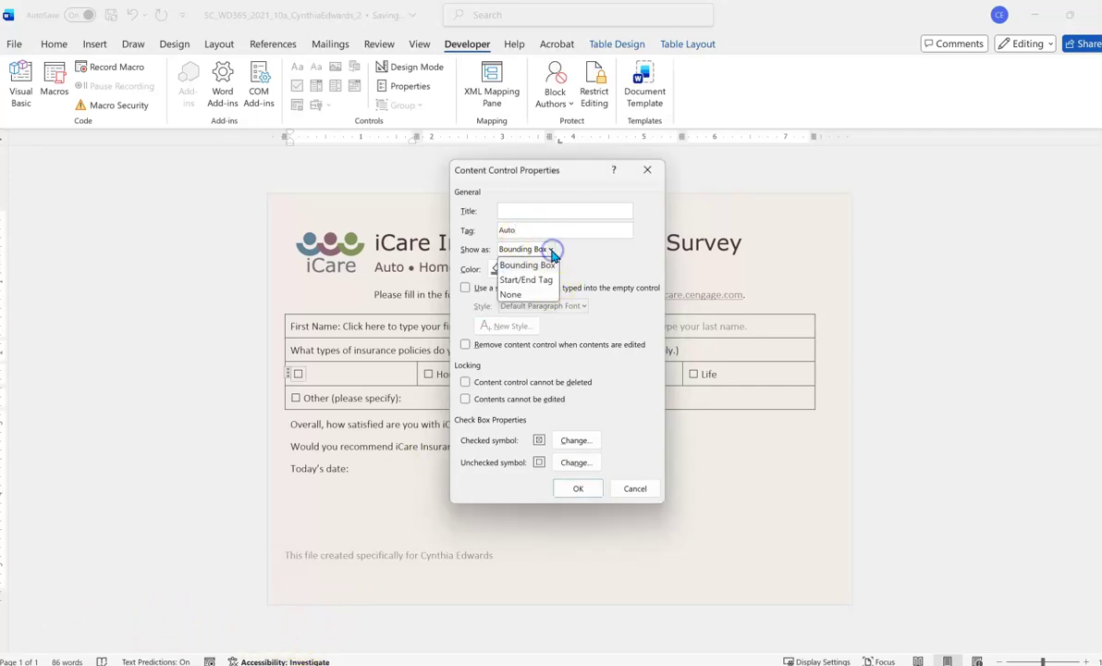
click(541, 295)
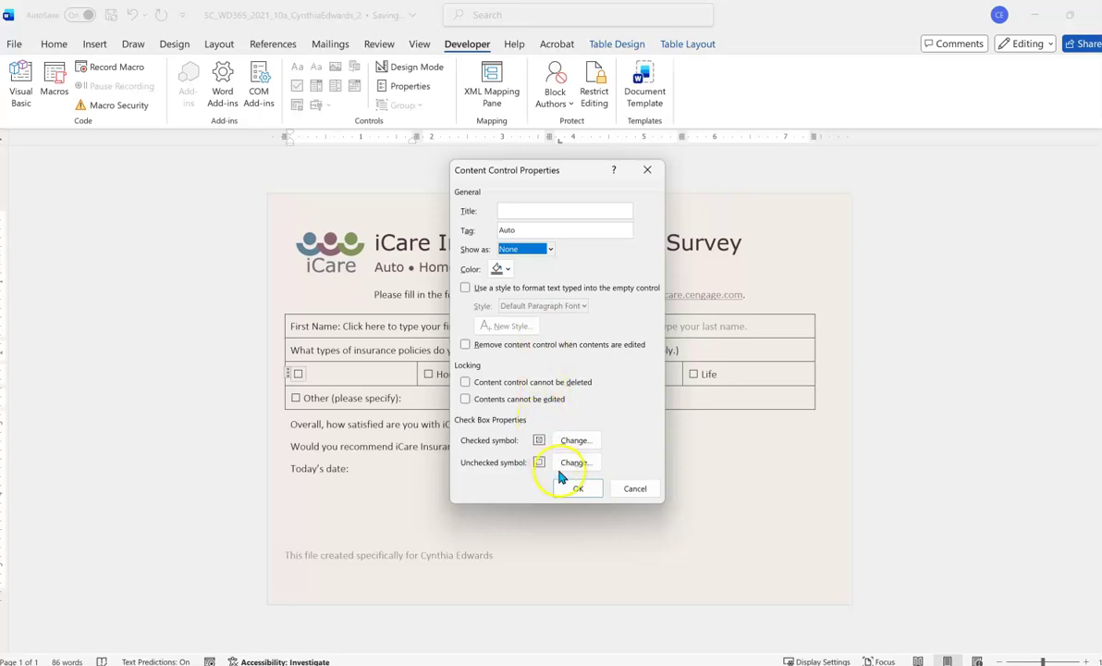
click(573, 489)
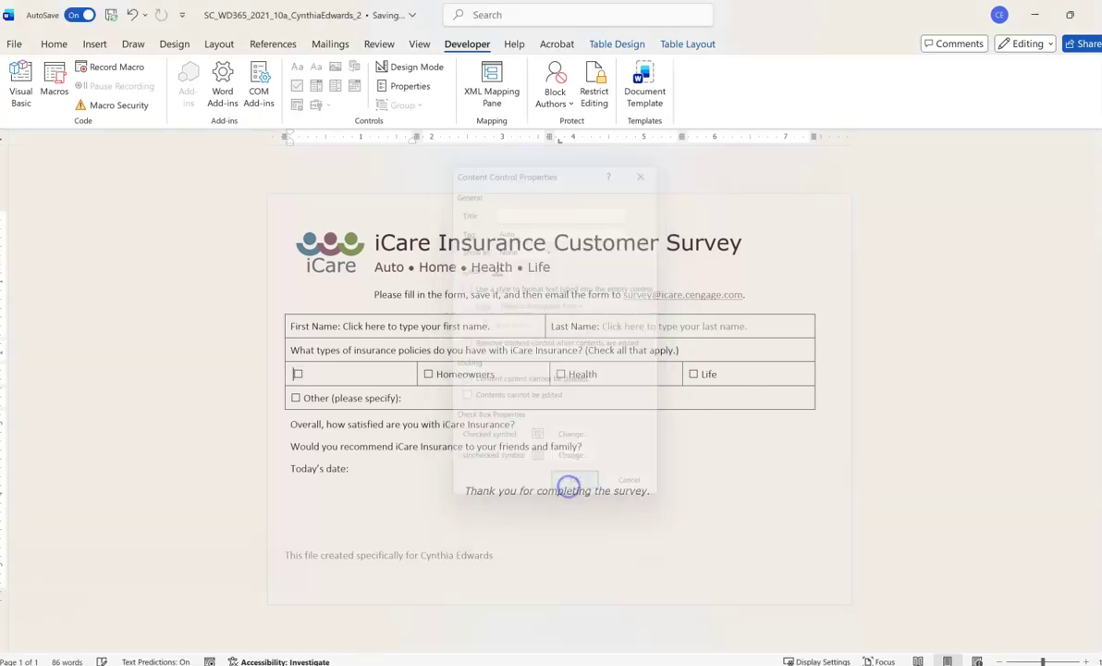
click(342, 375)
text(Auto)
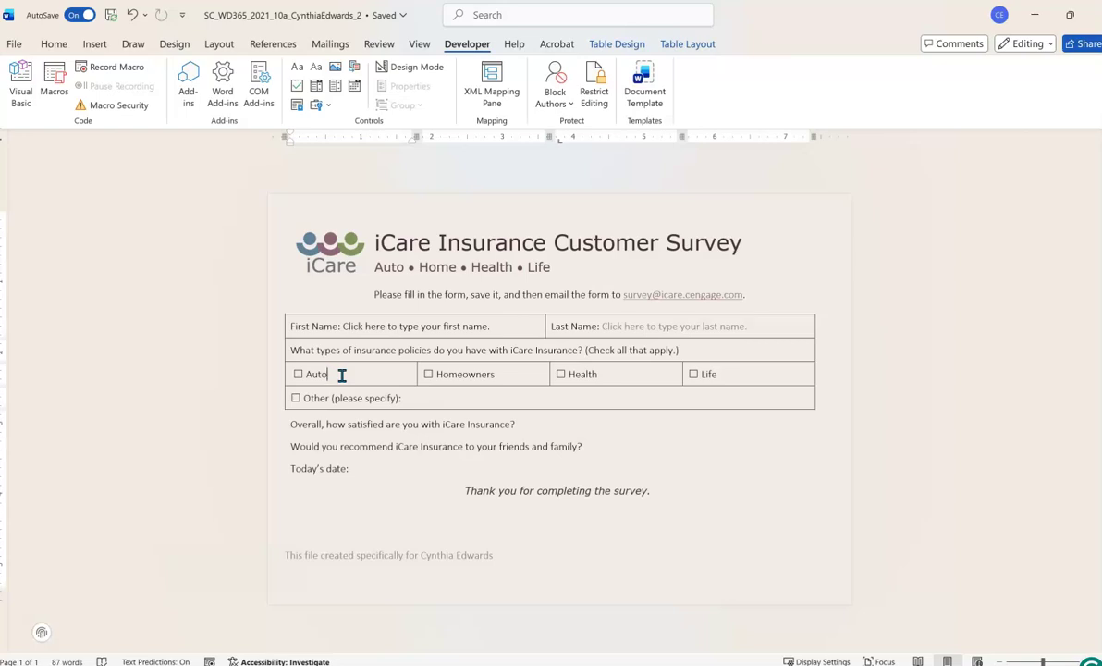
Step: Insert a Rich Text Content Control after "Other (please specify):" with the placeholder text "Click here to list other policy types."
click(457, 398)
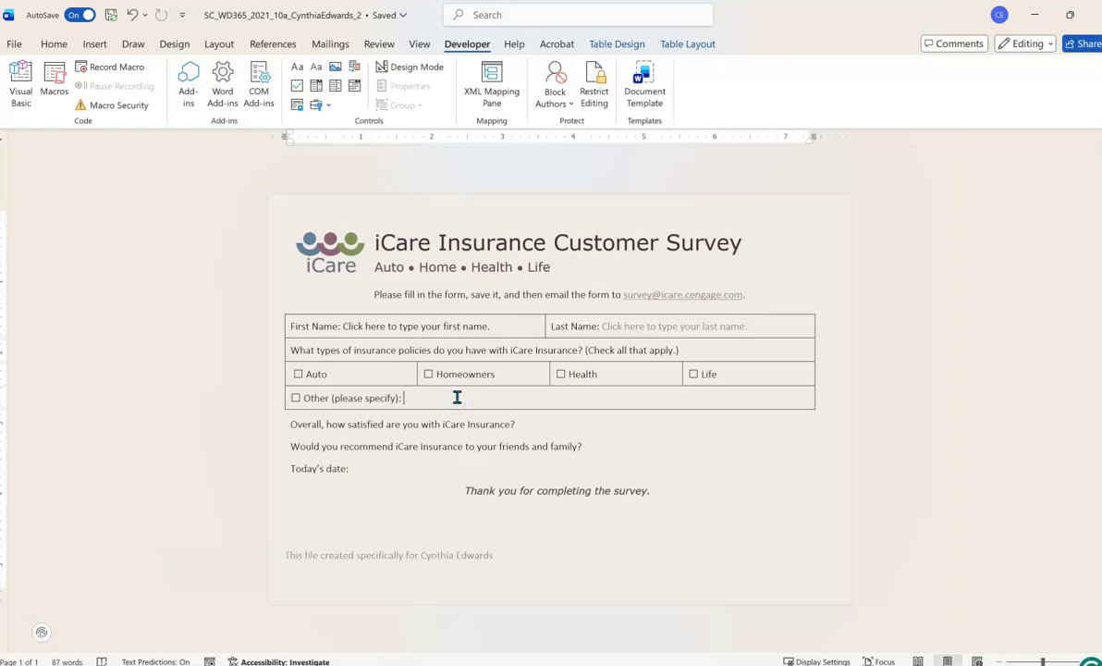
click(298, 70)
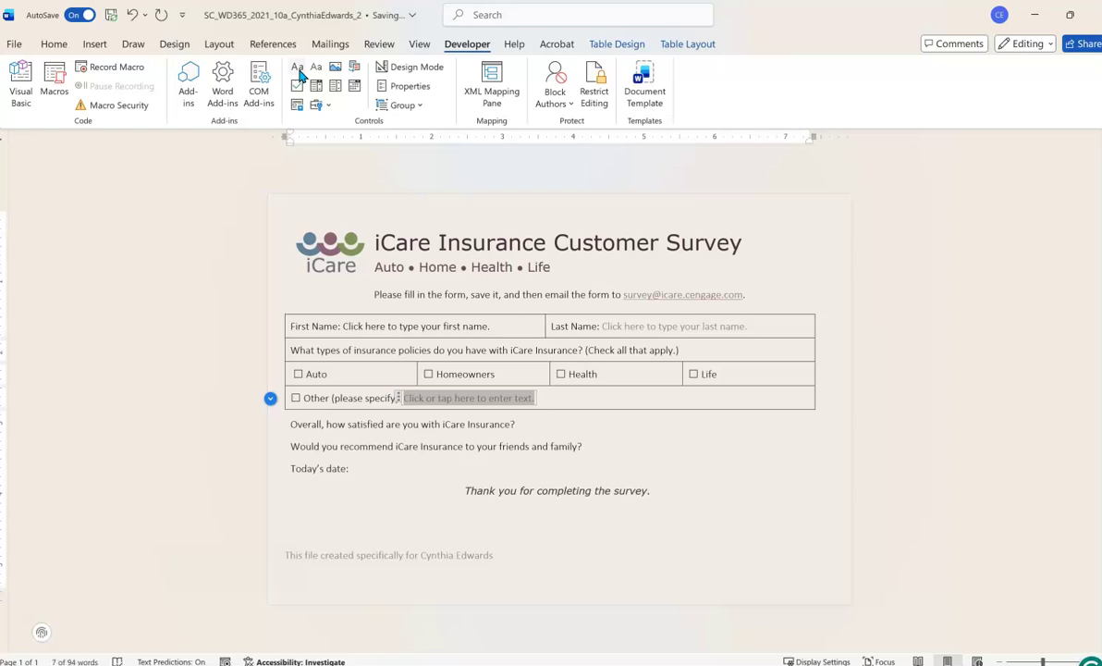
click(410, 69)
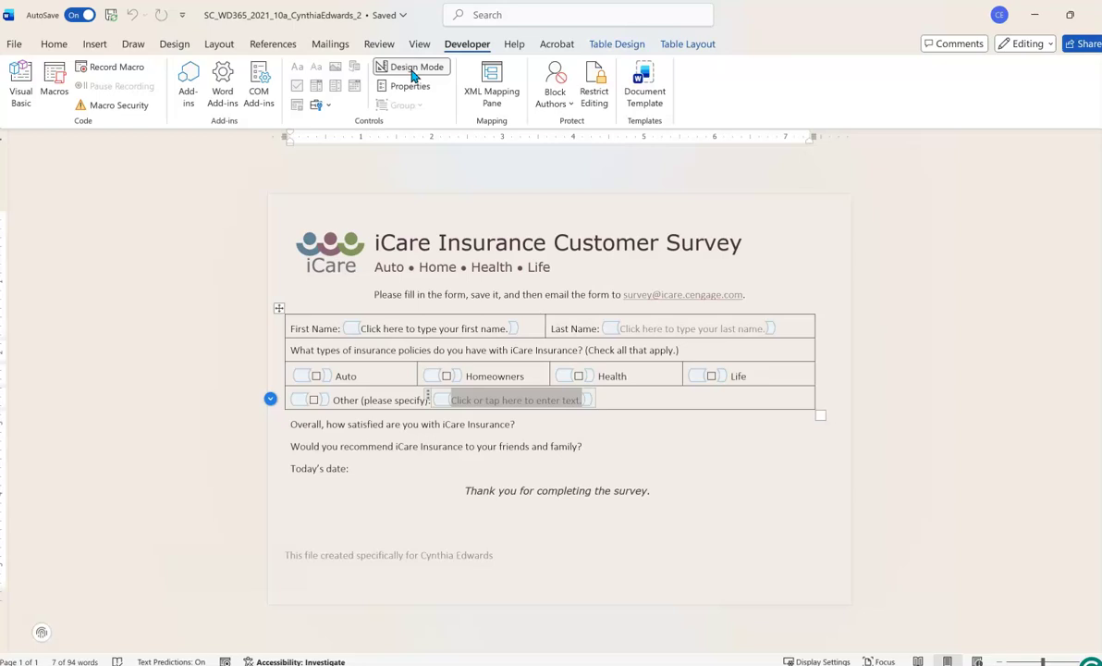
text(Click h)
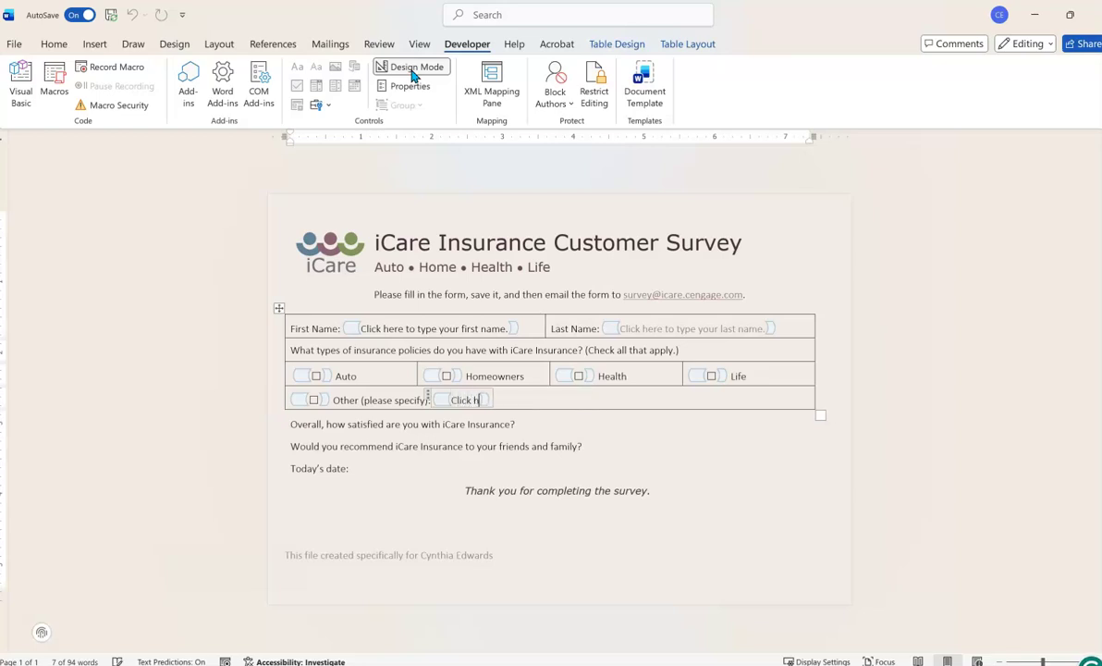
text(ere to list othe)
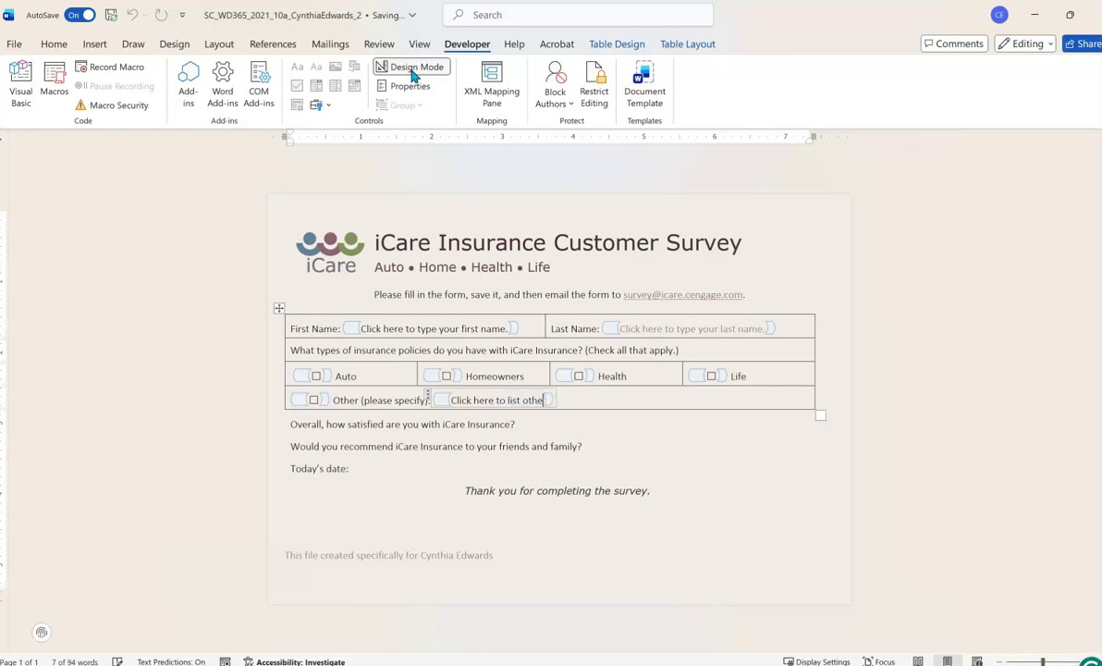
text(r policy types.)
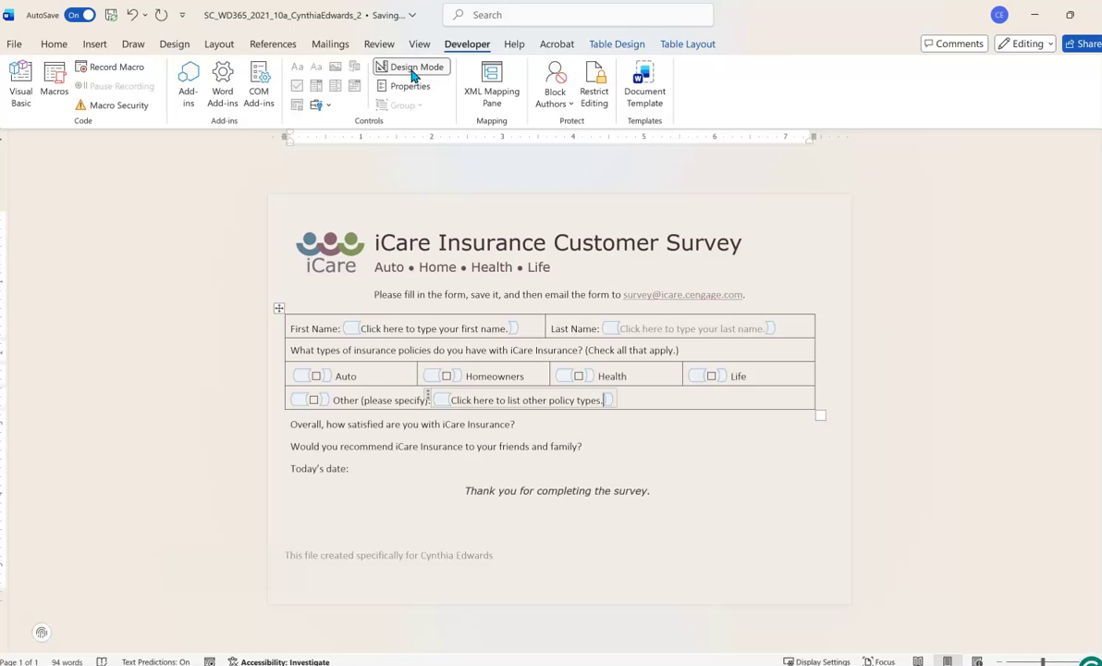
click(395, 83)
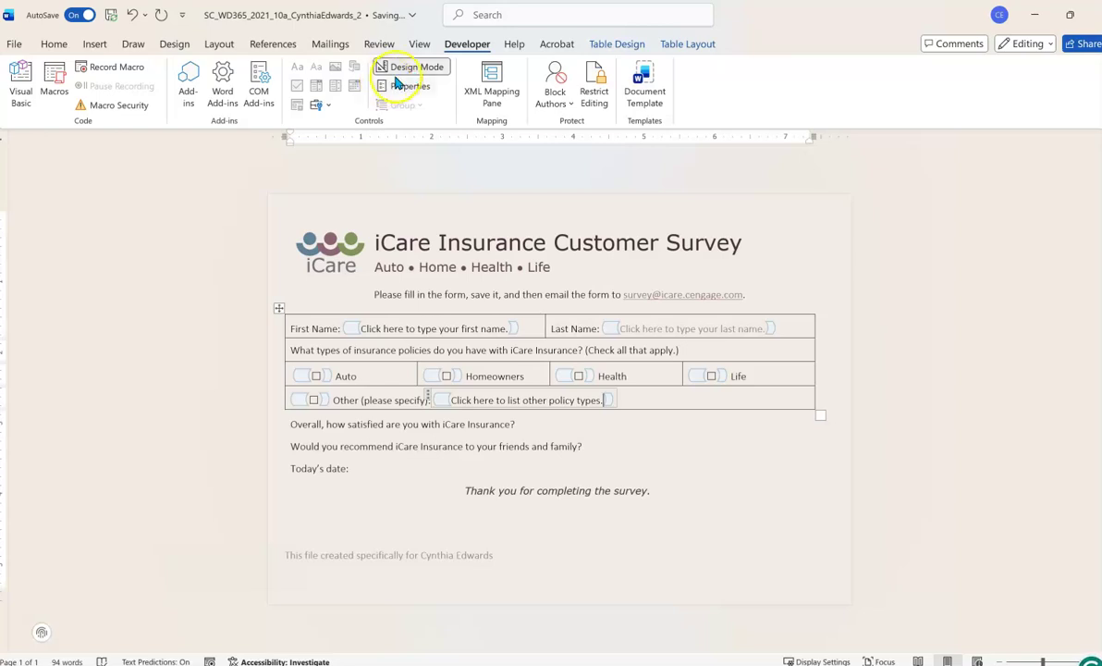
Step: Insert a Drop-Down List Content Control after "Overall, how satisfied are you with iCare Insurance?"
click(796, 464)
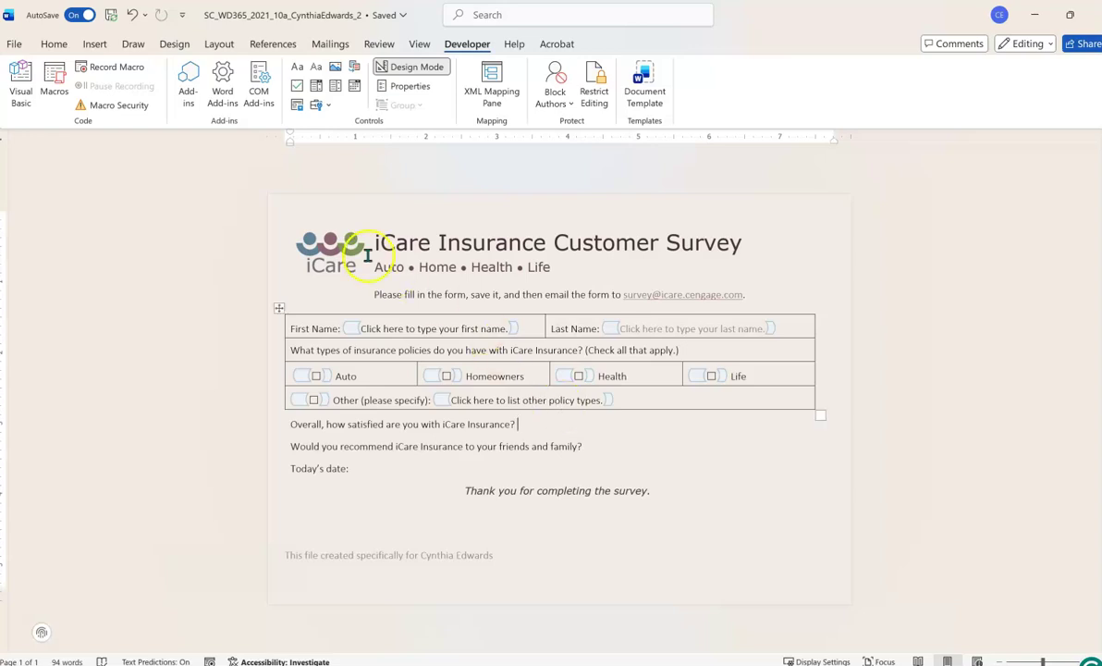
click(335, 89)
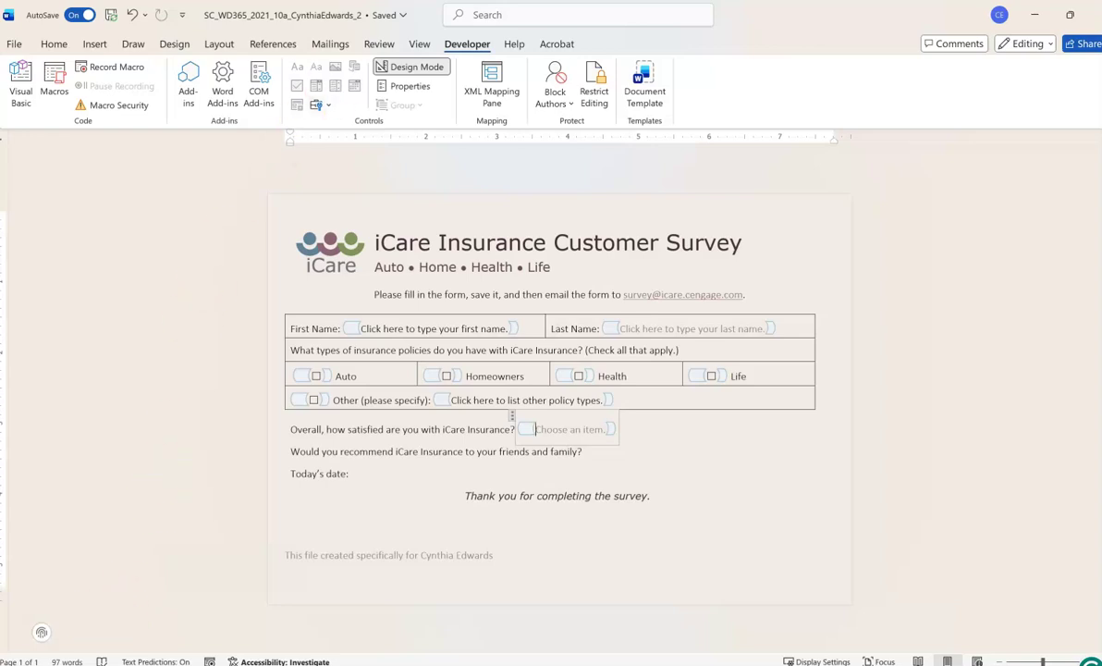
Step: Lock the satisfaction drop-down control's contents against editing and remove its "Choose an item." entry
click(410, 88)
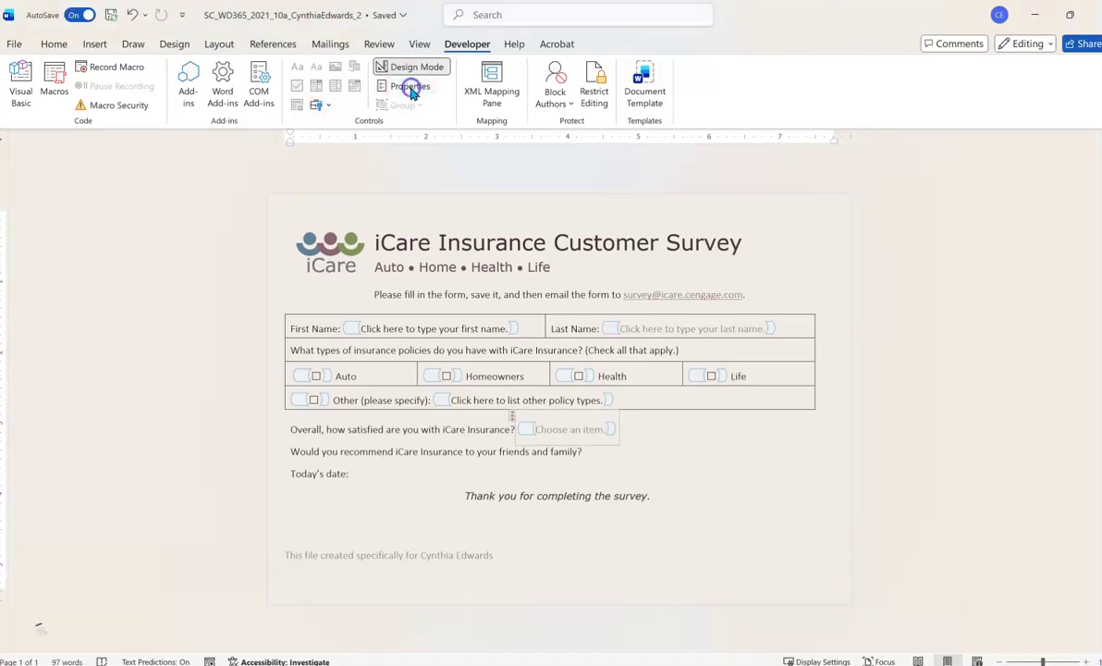
click(410, 88)
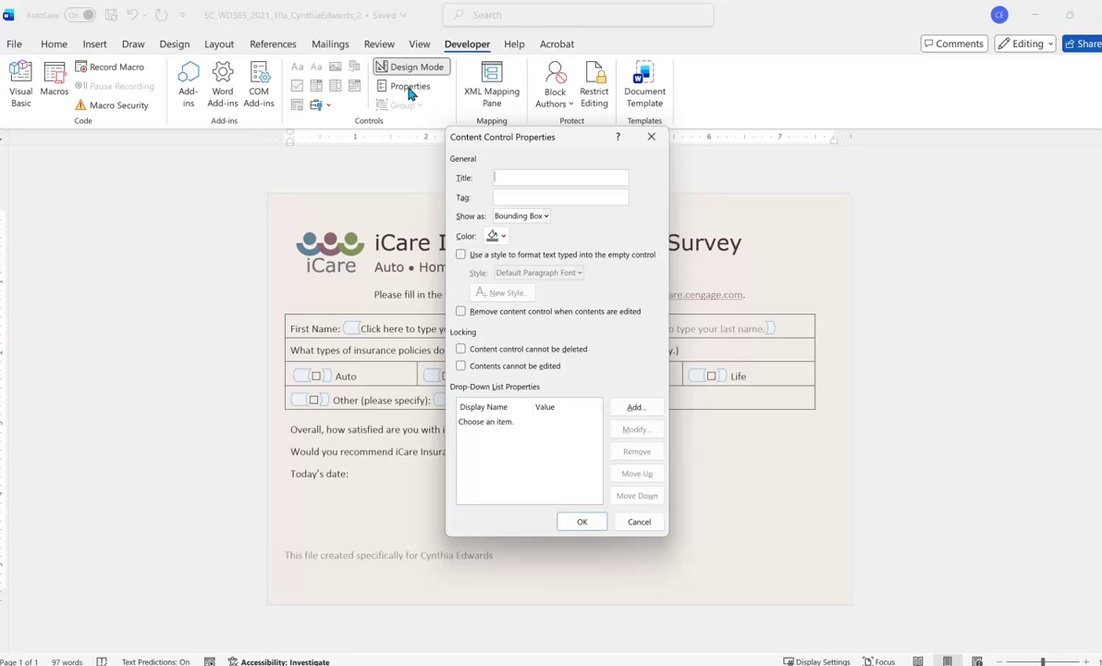
click(465, 370)
click(476, 422)
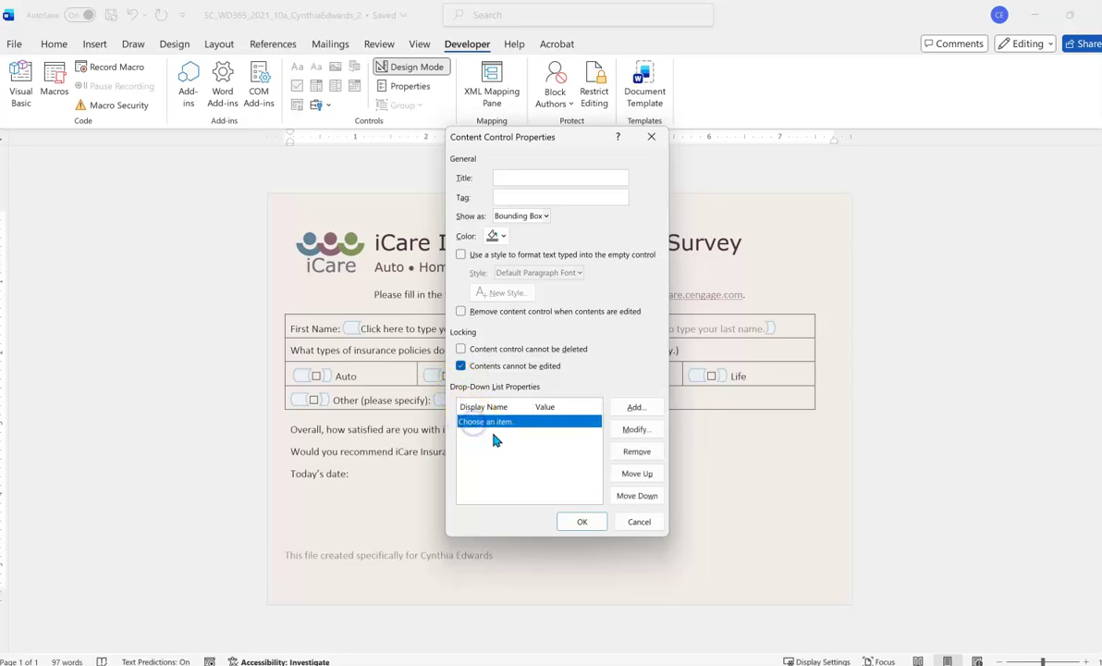
click(627, 453)
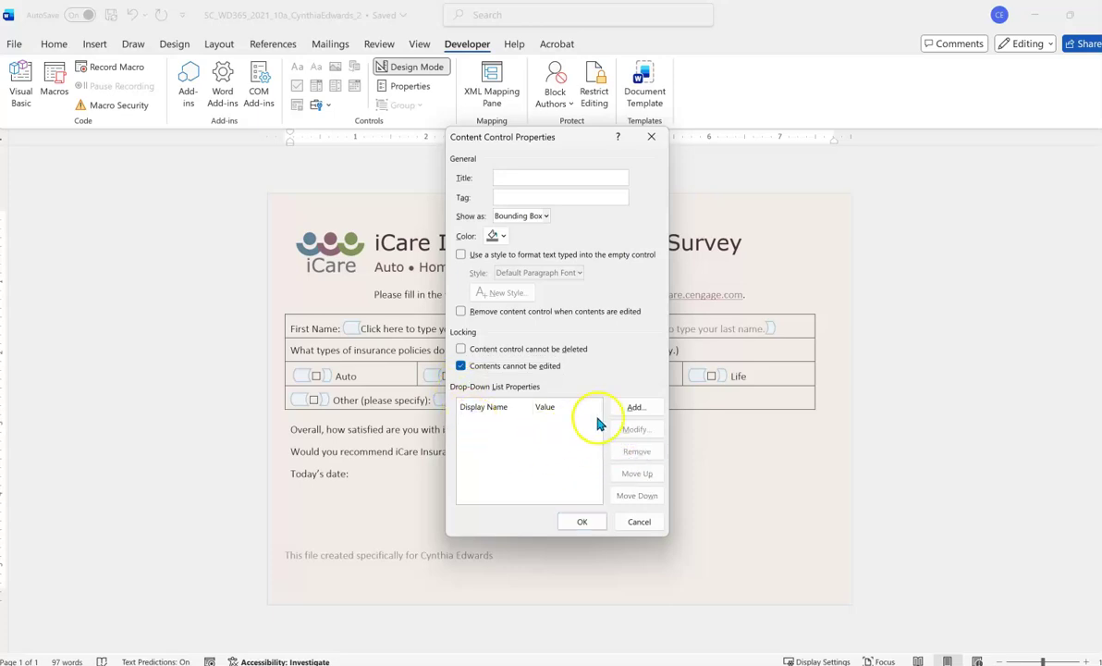
Step: Add the choices "Very satisfied" and "Somewhat satisfied" to the satisfaction drop-down list
click(625, 411)
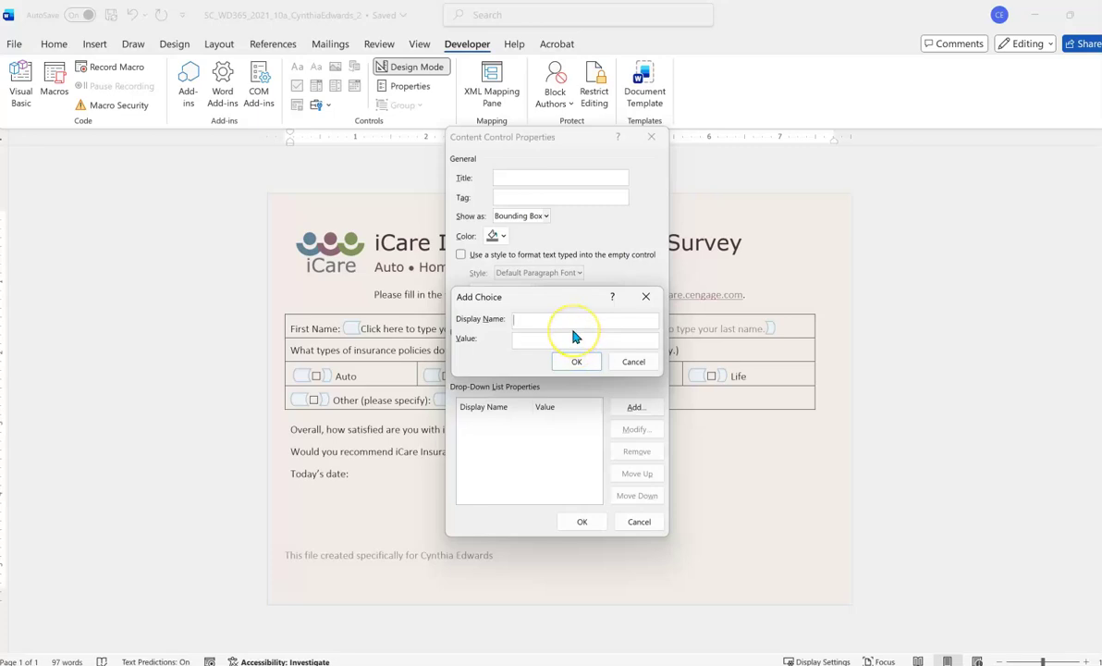
text(Very satisfied)
click(576, 362)
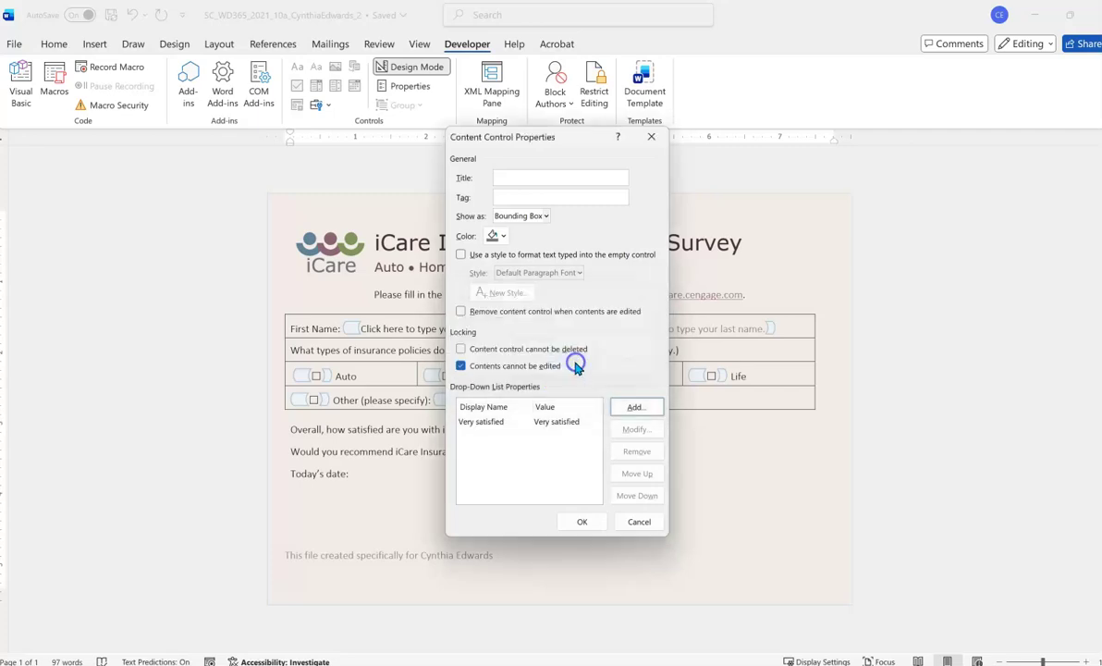
click(634, 409)
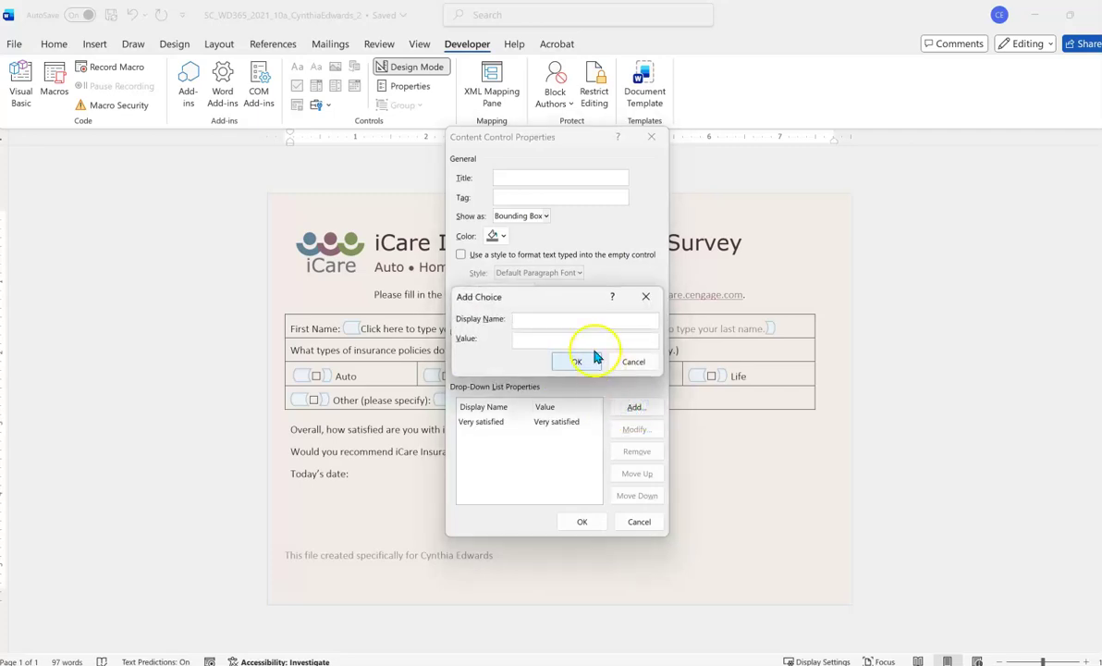
text(Some)
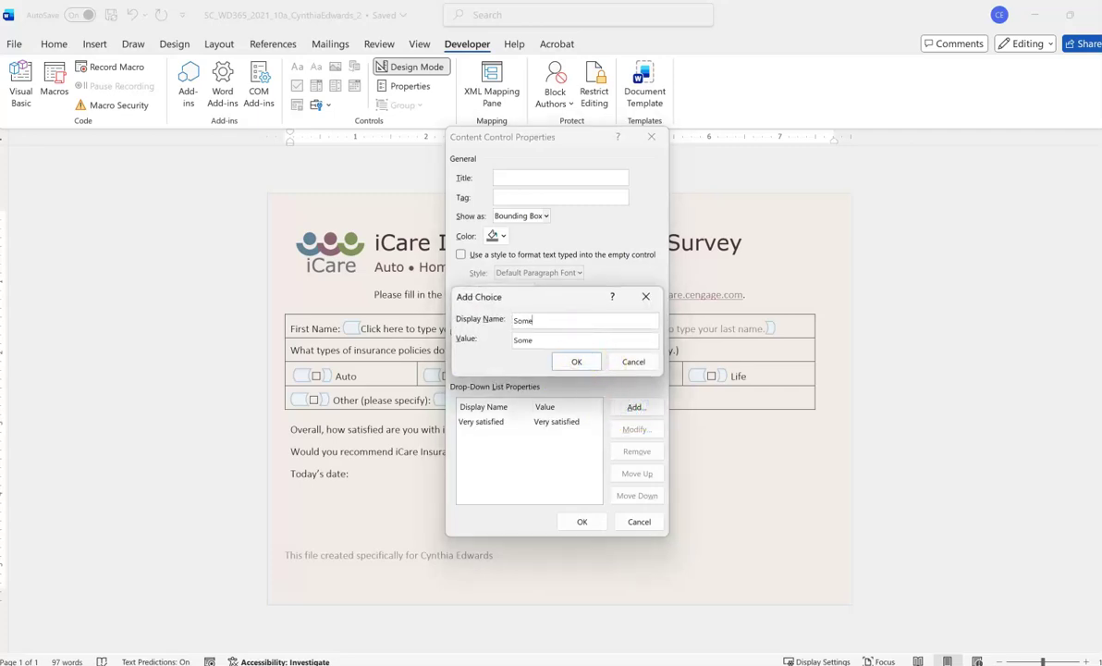
text(what satisfied)
click(577, 362)
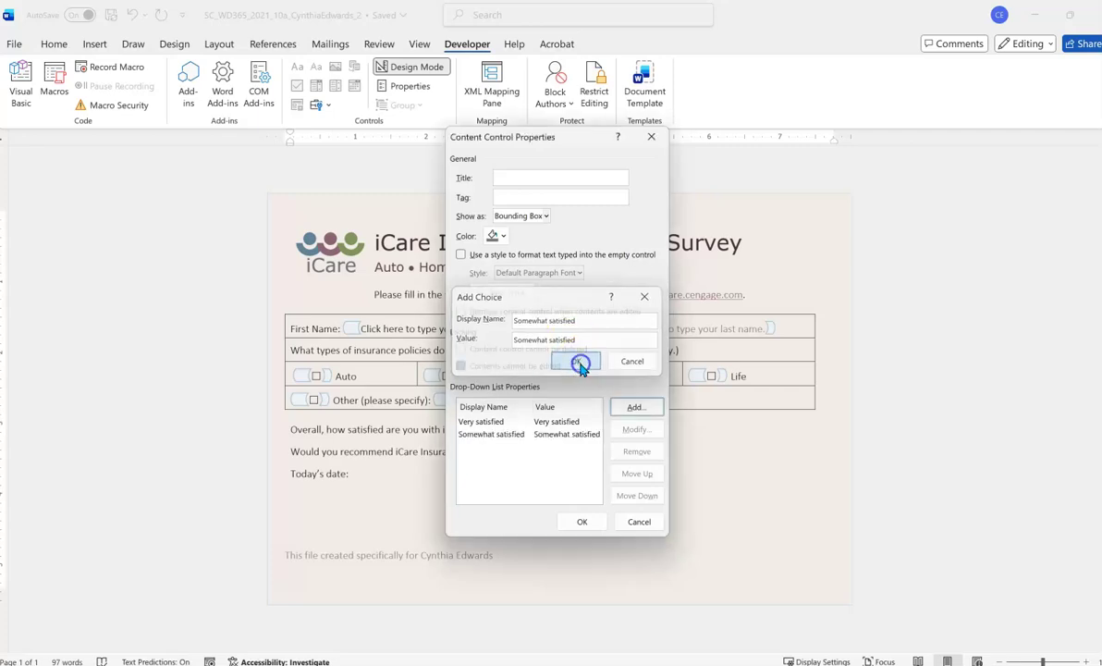
Step: Add the choice "Not satisfied" to the satisfaction drop-down list and accept the control's properties
click(627, 407)
text(NOt)
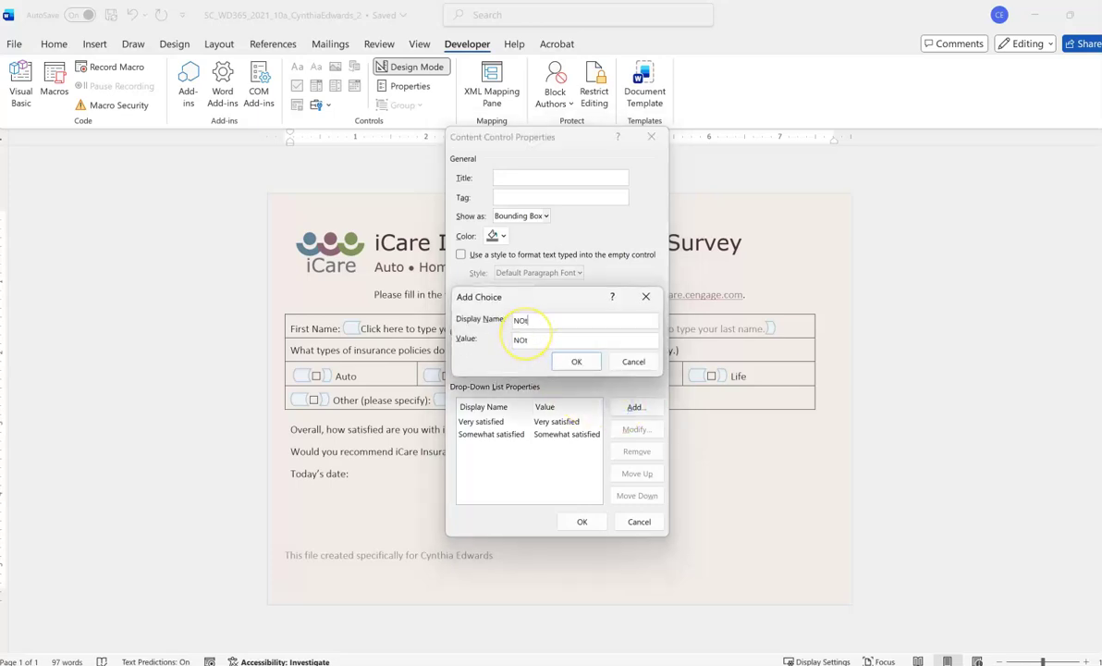
text(sa)
key(BackSpace)
text(satisfied)
click(572, 361)
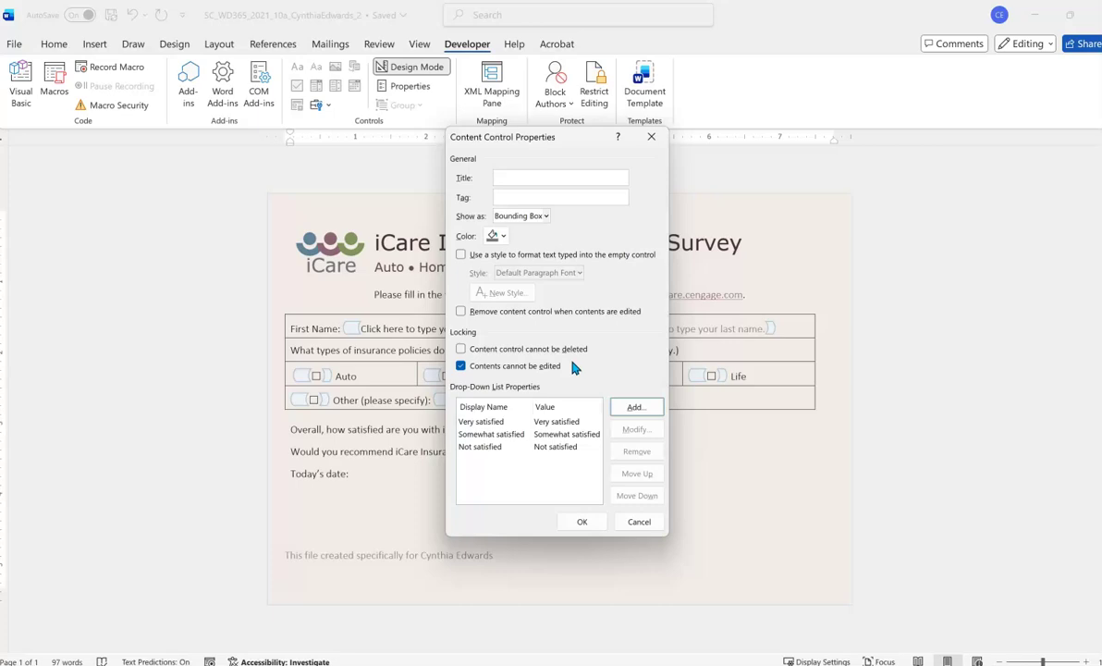
click(583, 523)
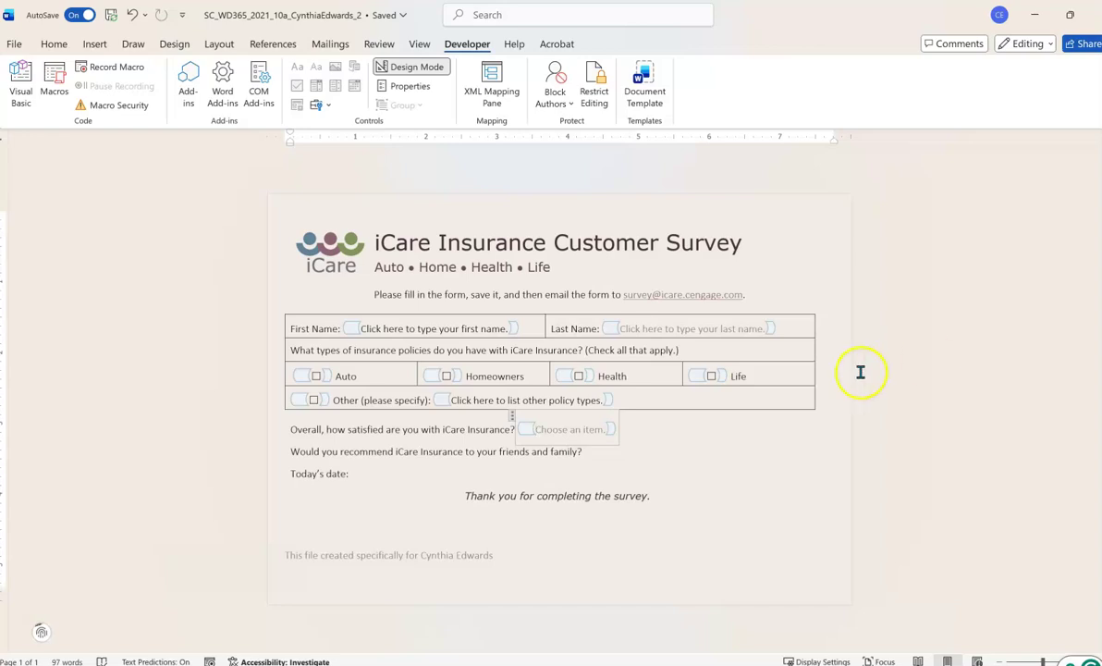
Step: Insert a Drop-Down List Content Control after "Would you recommend iCare Insurance to your friends and family?" and open its properties
click(609, 455)
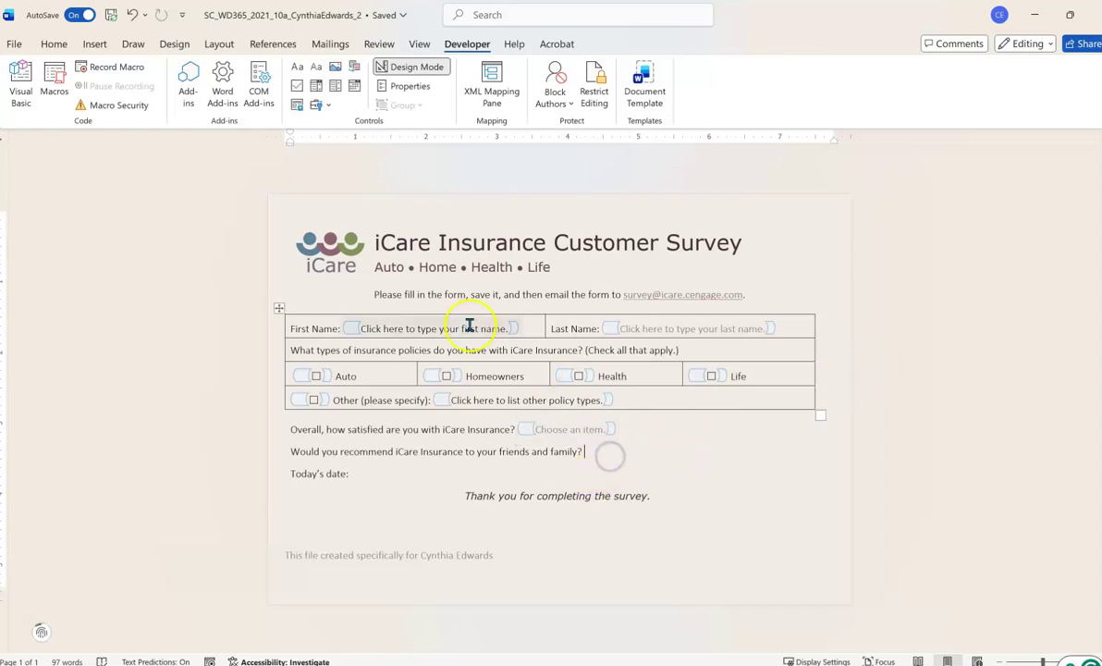
click(336, 85)
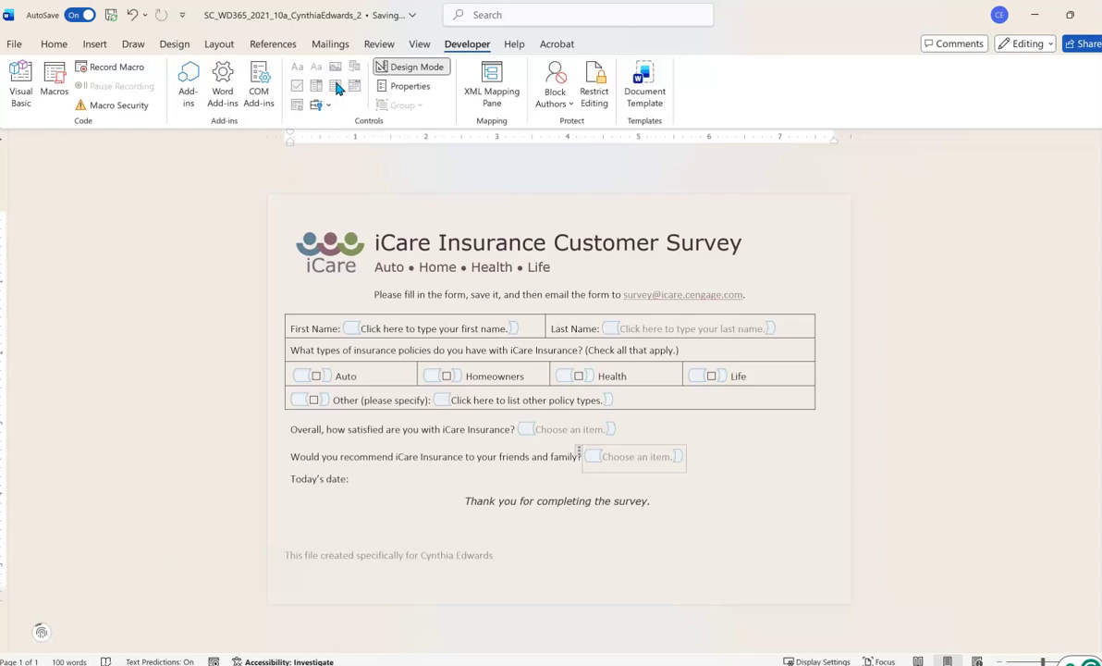
click(400, 85)
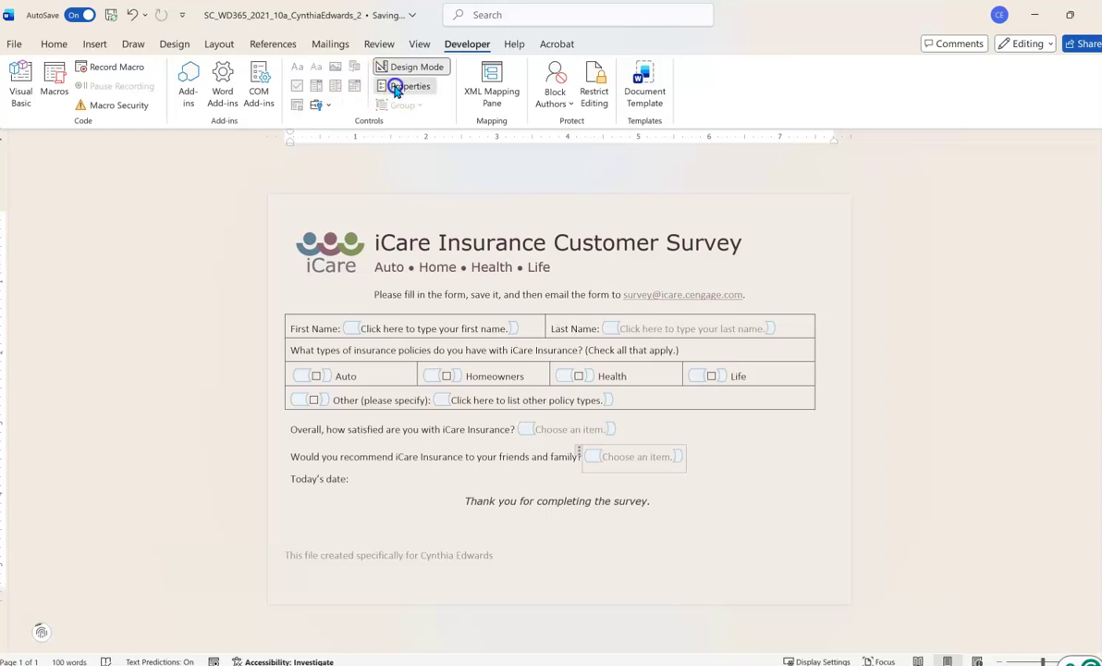
Step: Lock the recommendation drop-down control's contents against editing and remove its "Choose an item." entry
click(461, 366)
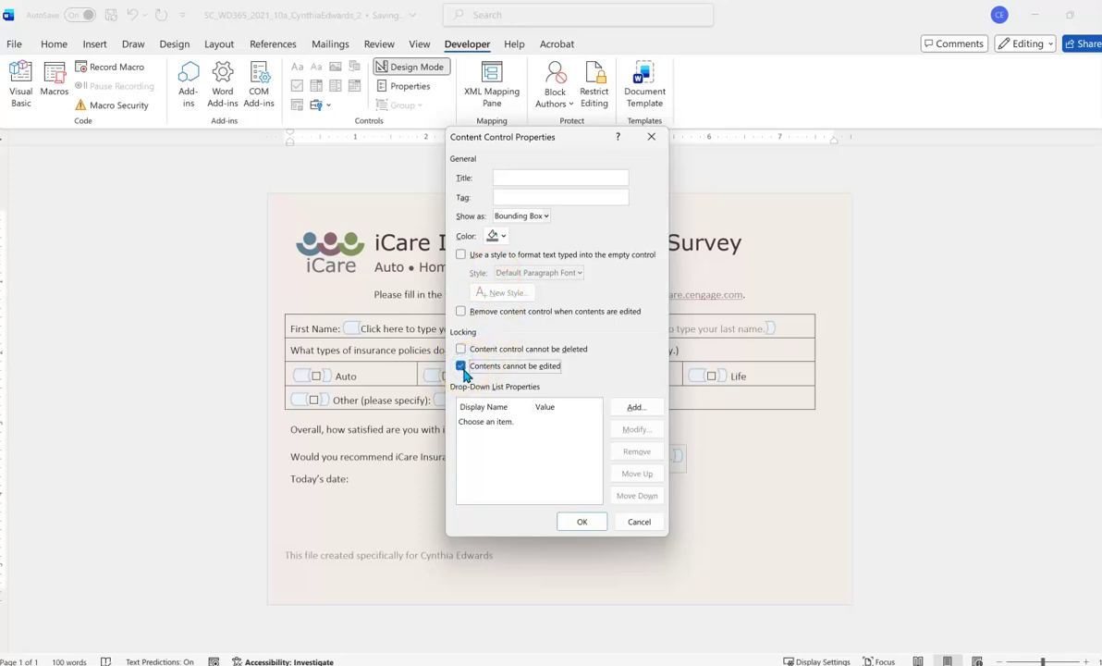
click(524, 422)
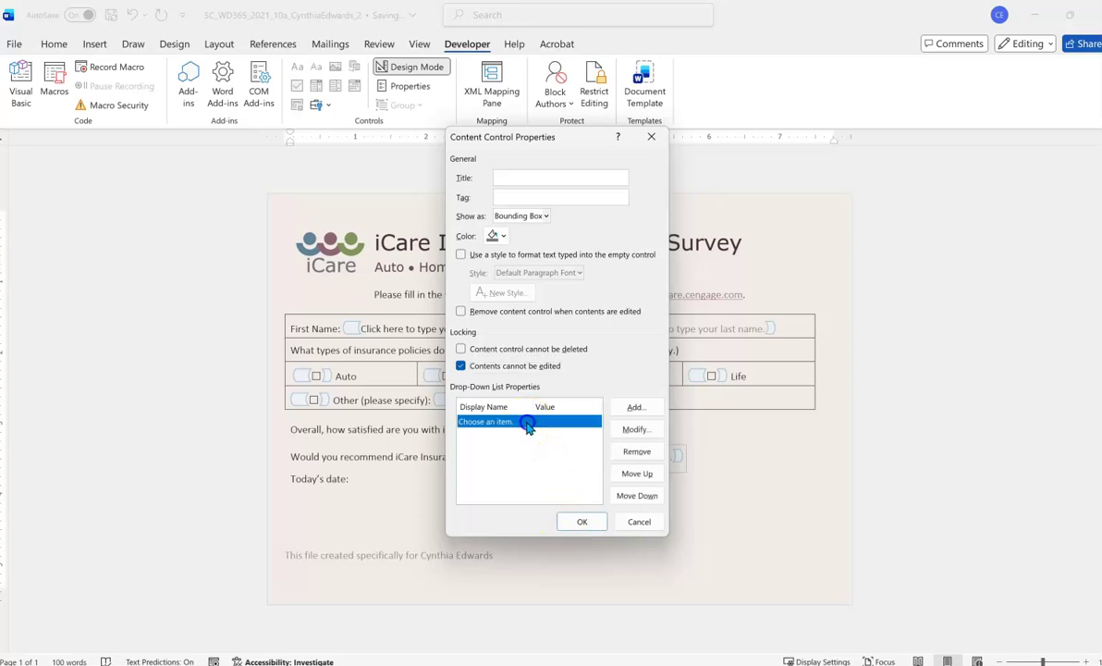
click(636, 451)
Step: Add the choices "Definitely" and "Probably" to the recommendation drop-down list
click(637, 408)
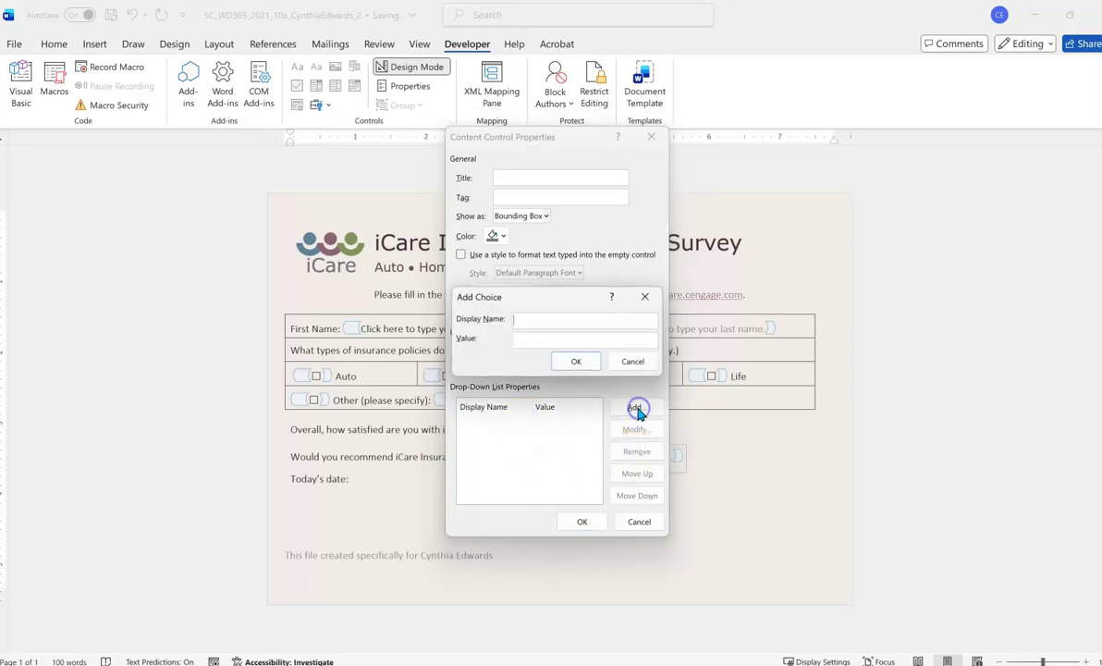
text(Definitely)
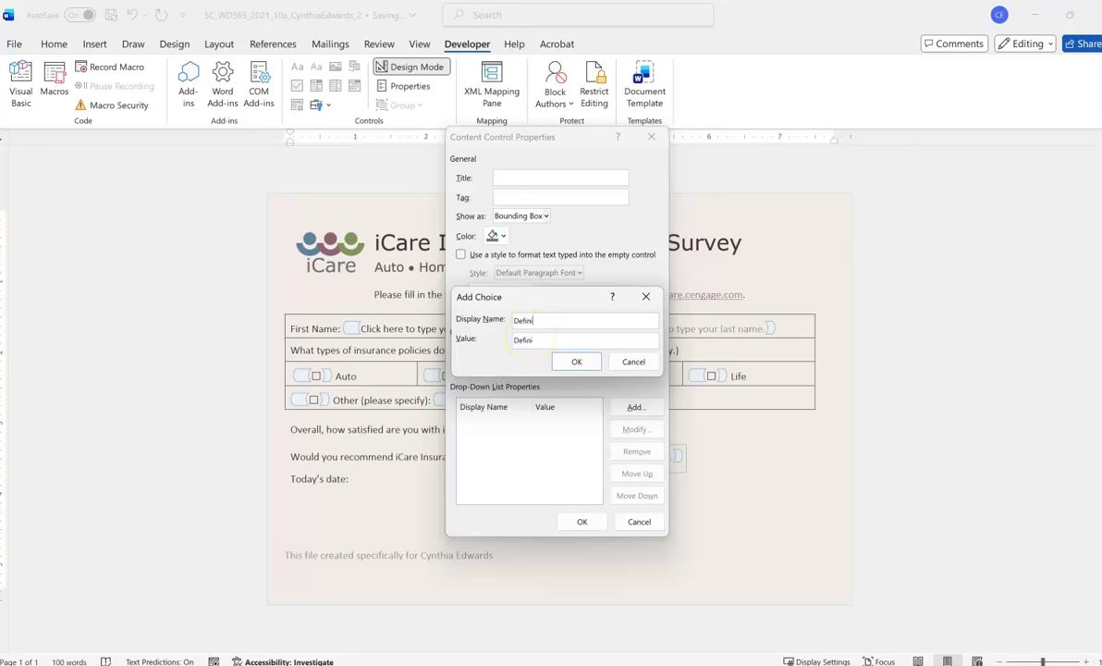
click(574, 361)
click(635, 406)
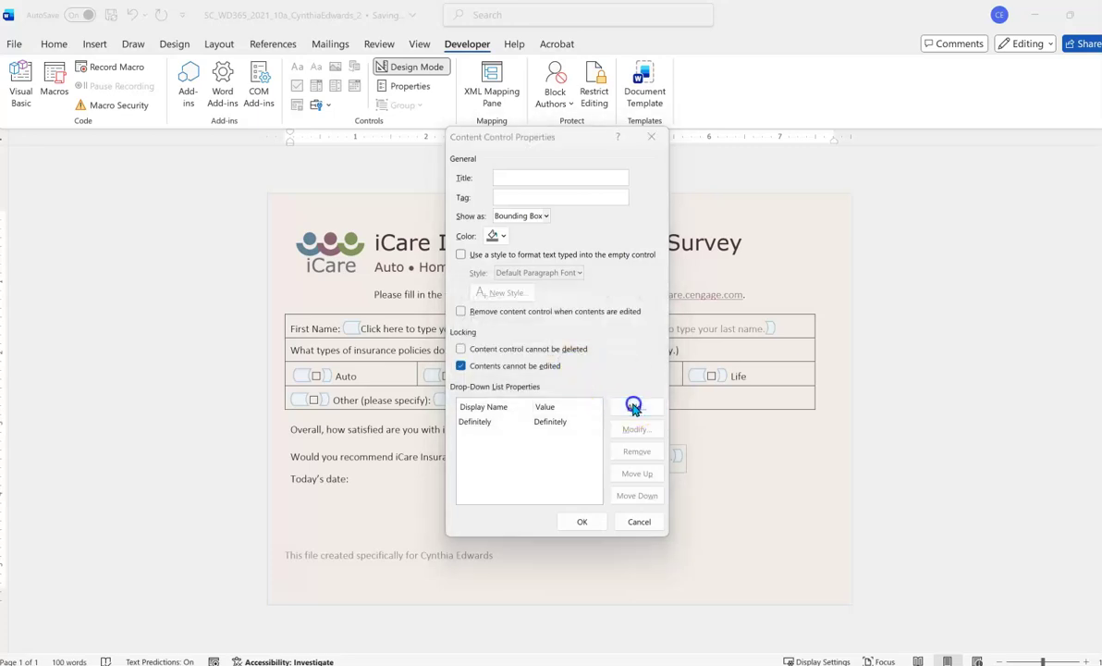
text(Proba)
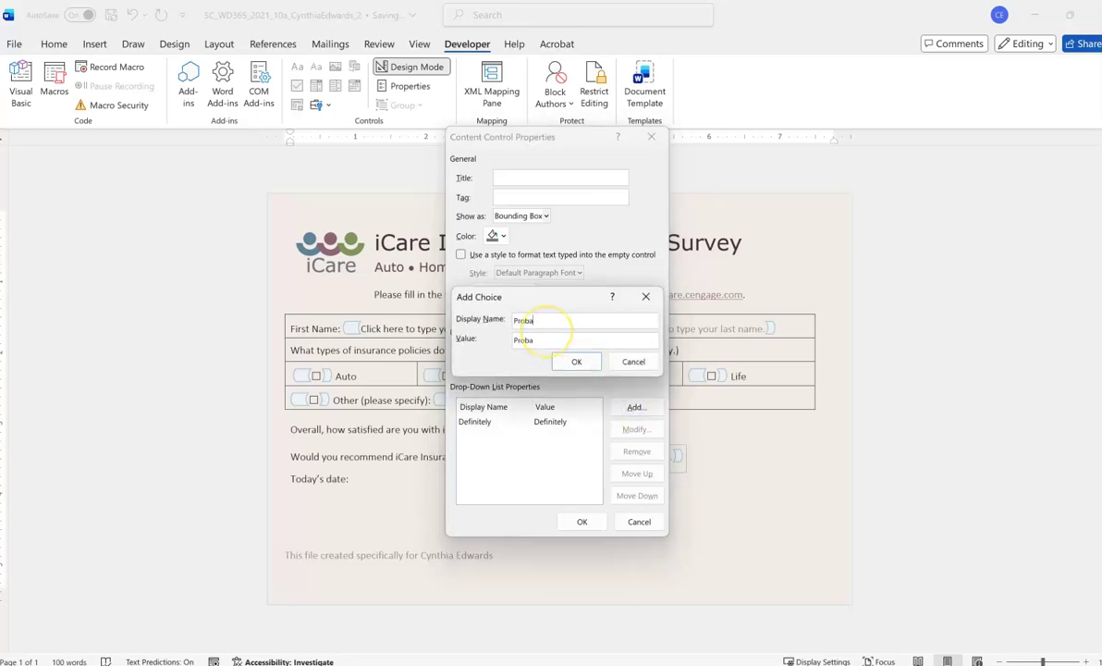
text(bly)
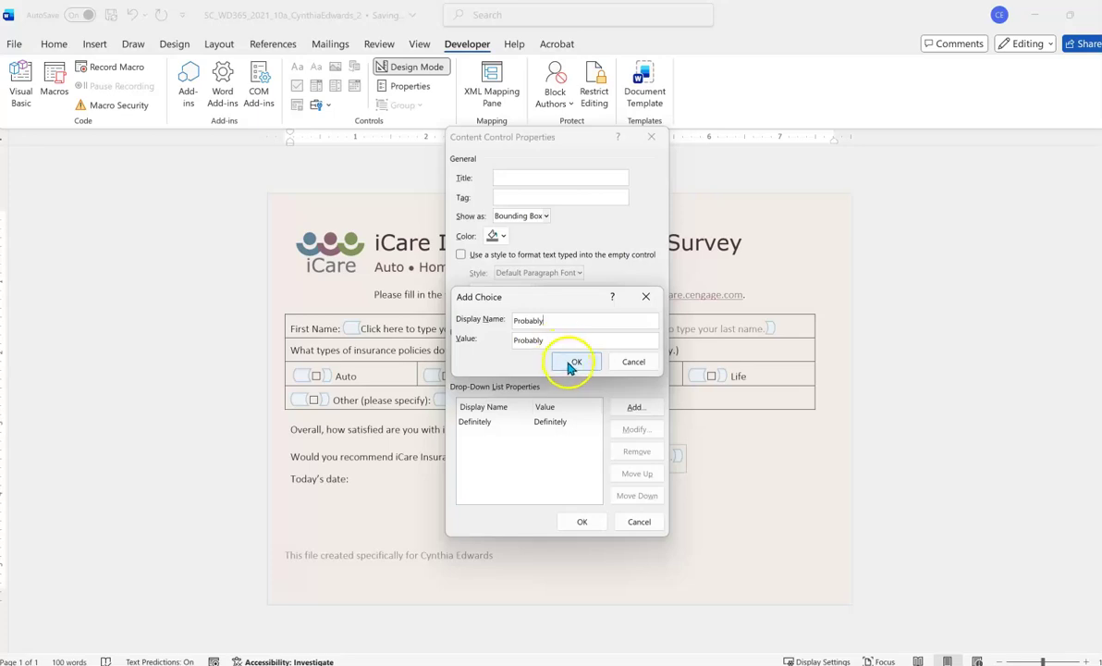
click(576, 361)
Step: Add the choice "Not likely" to the recommendation drop-down list
click(629, 409)
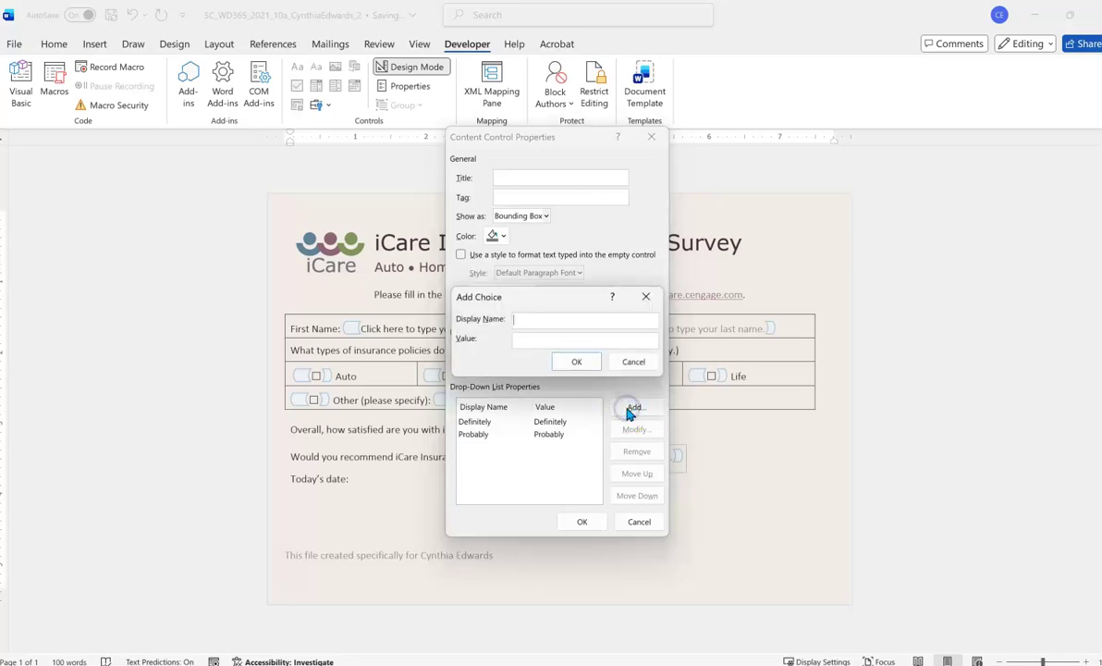
click(534, 321)
text(Not l)
key(BackSpace)
text(ikely)
click(570, 362)
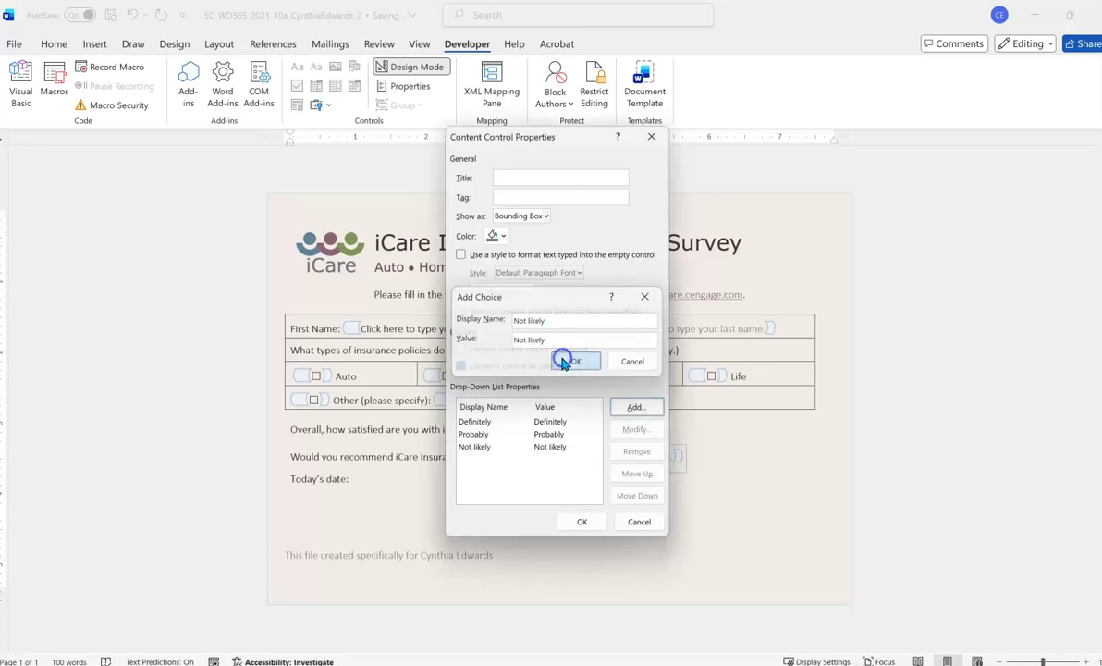
Step: Add the choice "Definitely not" to the recommendation drop-down list and accept the control's properties
click(625, 410)
text(defk)
key(BackSpace)
key(BackSpace)
key(BackSpace)
key(BackSpace)
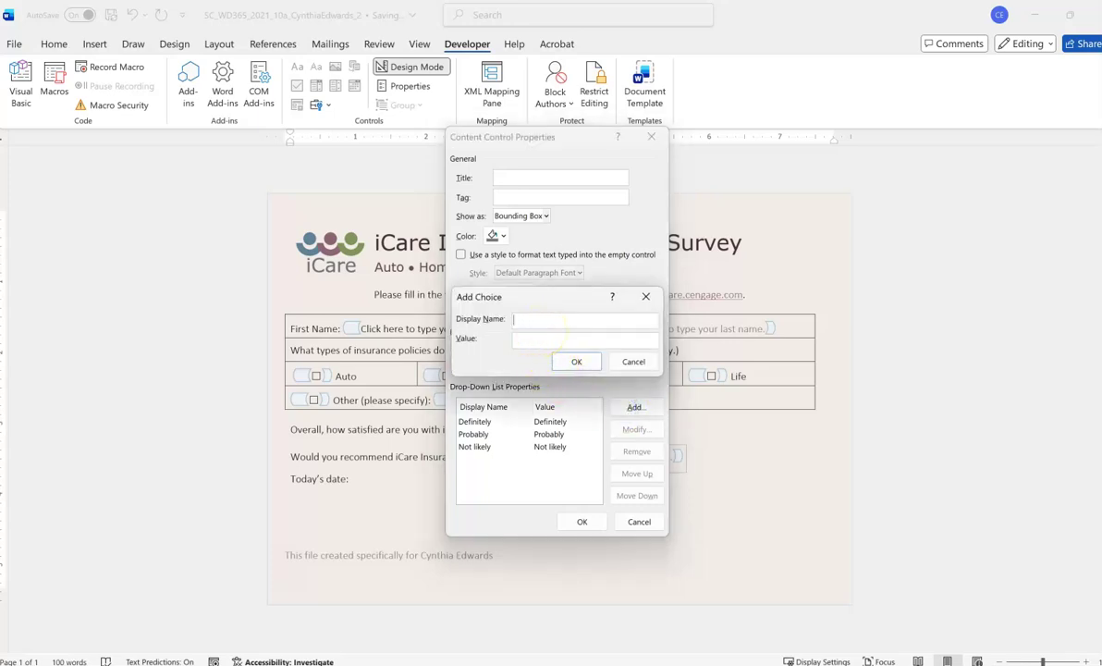
text(Definitely not)
click(583, 362)
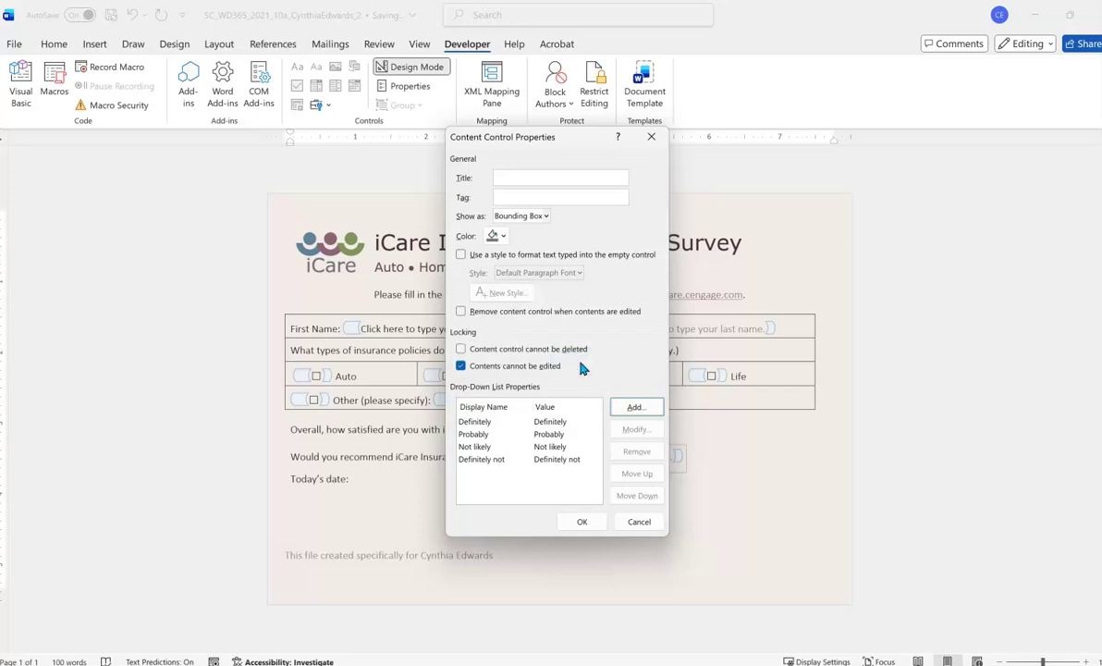
click(574, 522)
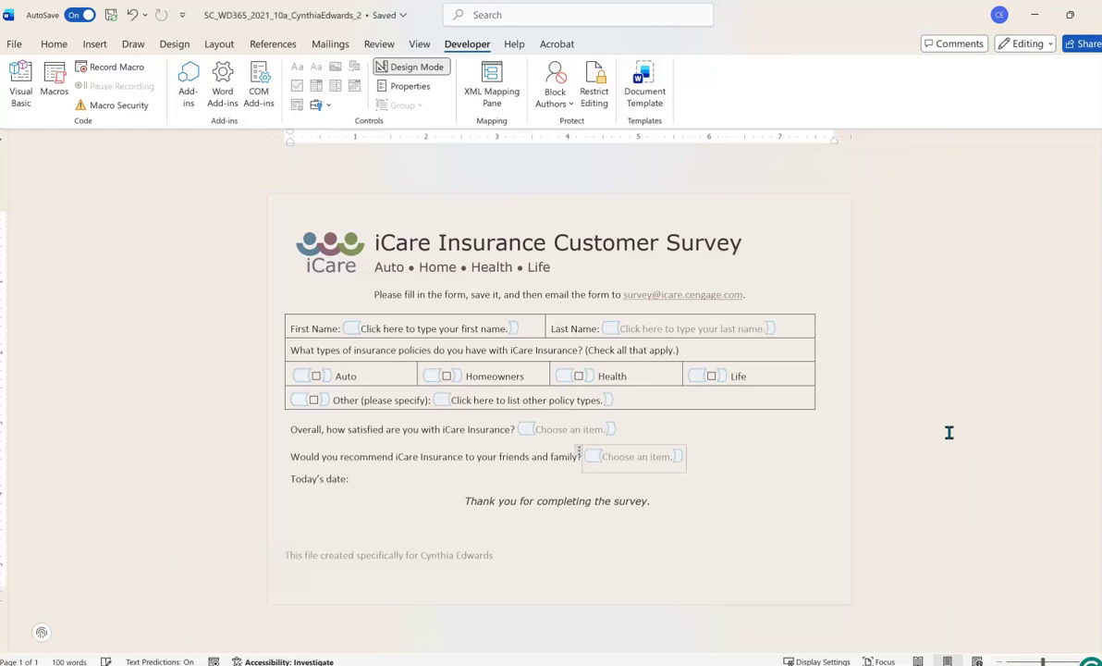
Step: Insert a Date Picker Content Control after "Today's date:" with the date display format MMMM d, yyyy
click(407, 484)
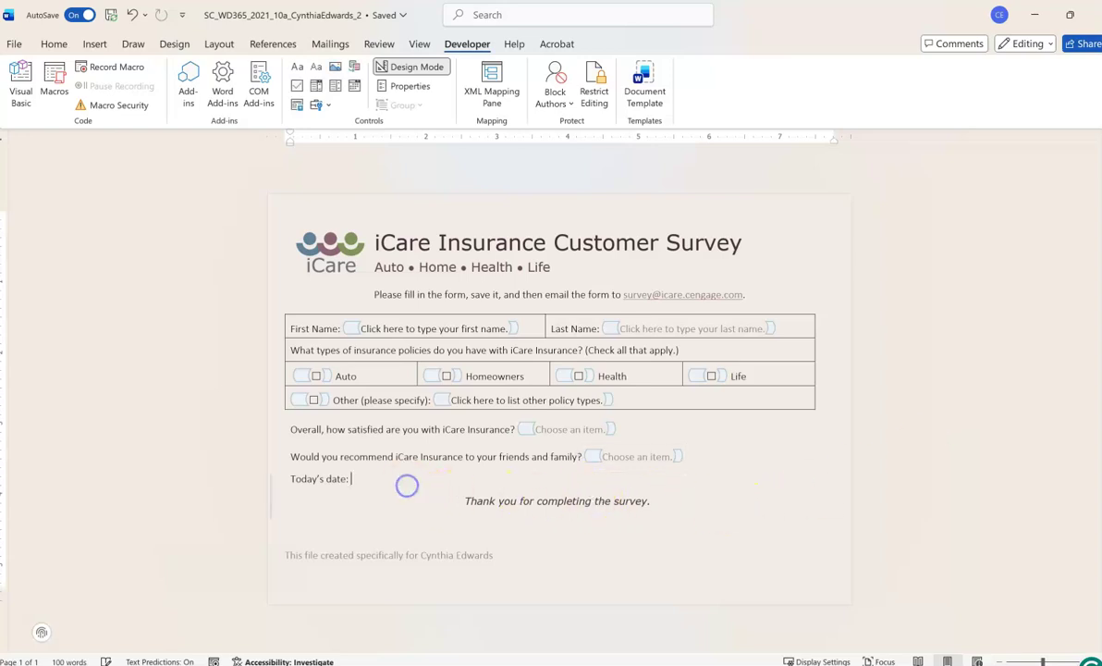
click(354, 88)
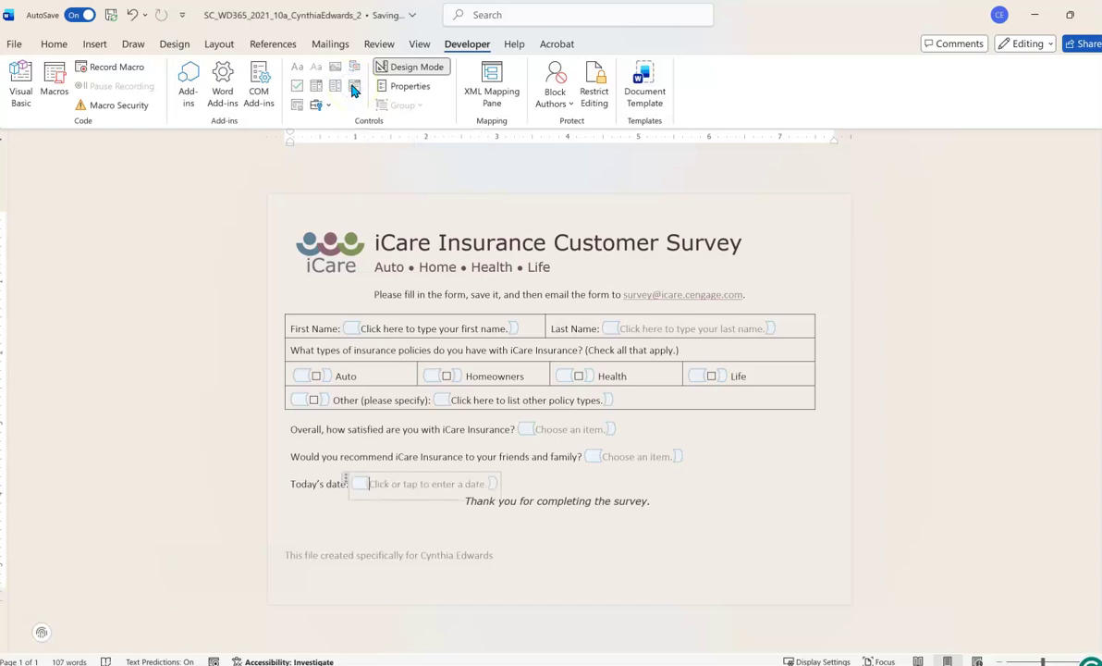
click(404, 87)
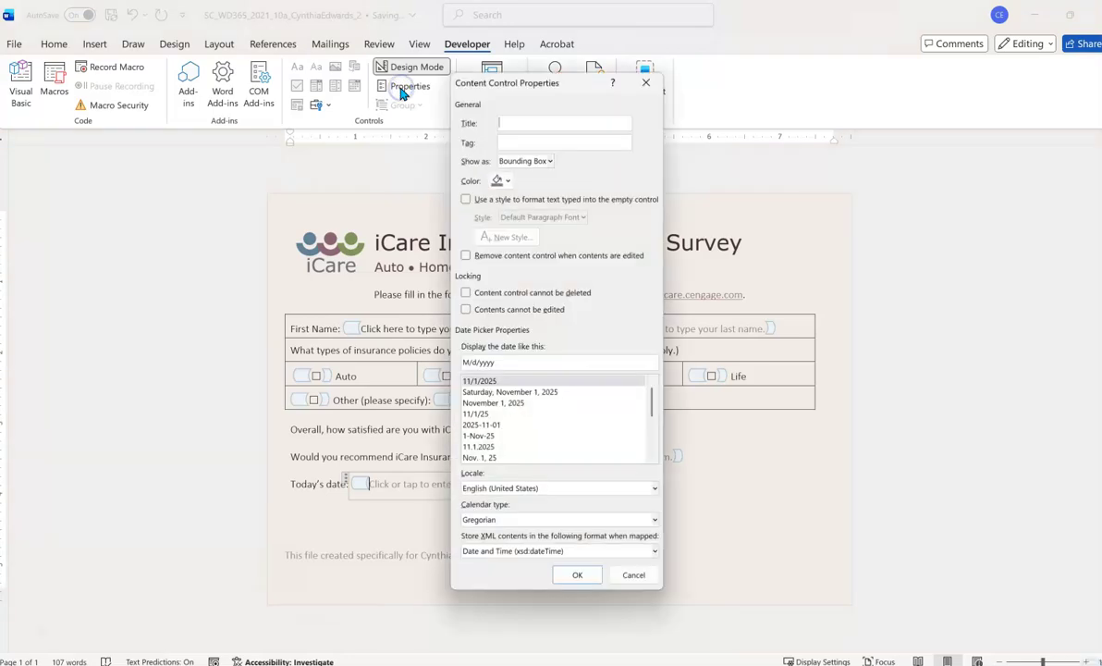
click(528, 405)
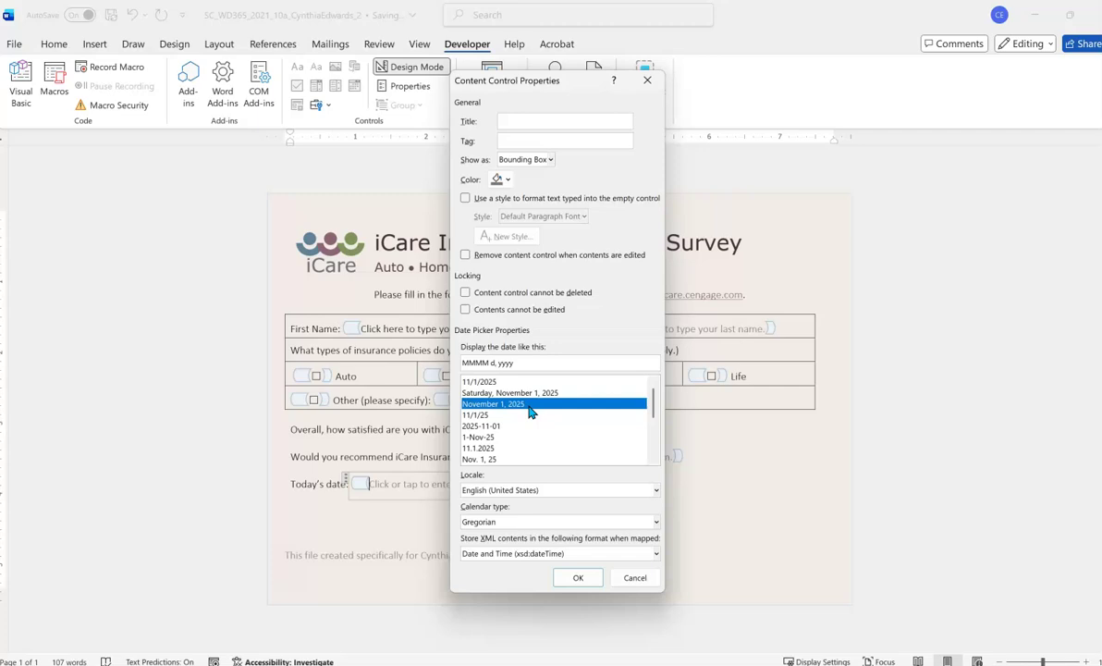
click(575, 579)
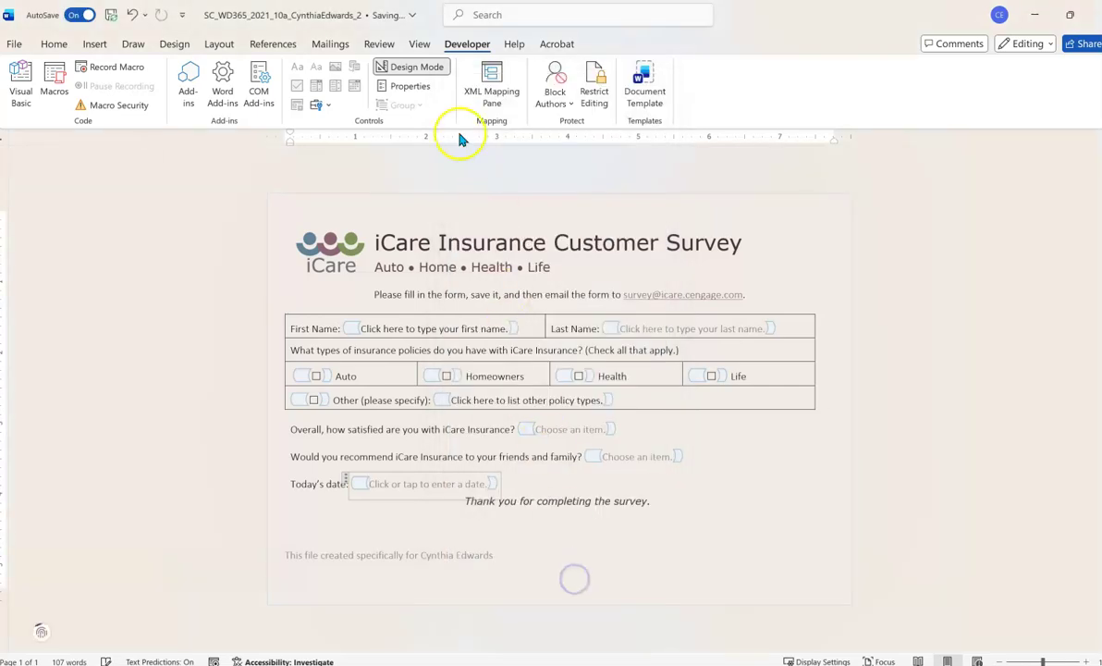
Step: Turn off Design Mode and replace the date control's text with "Click here to enter a date."
click(410, 67)
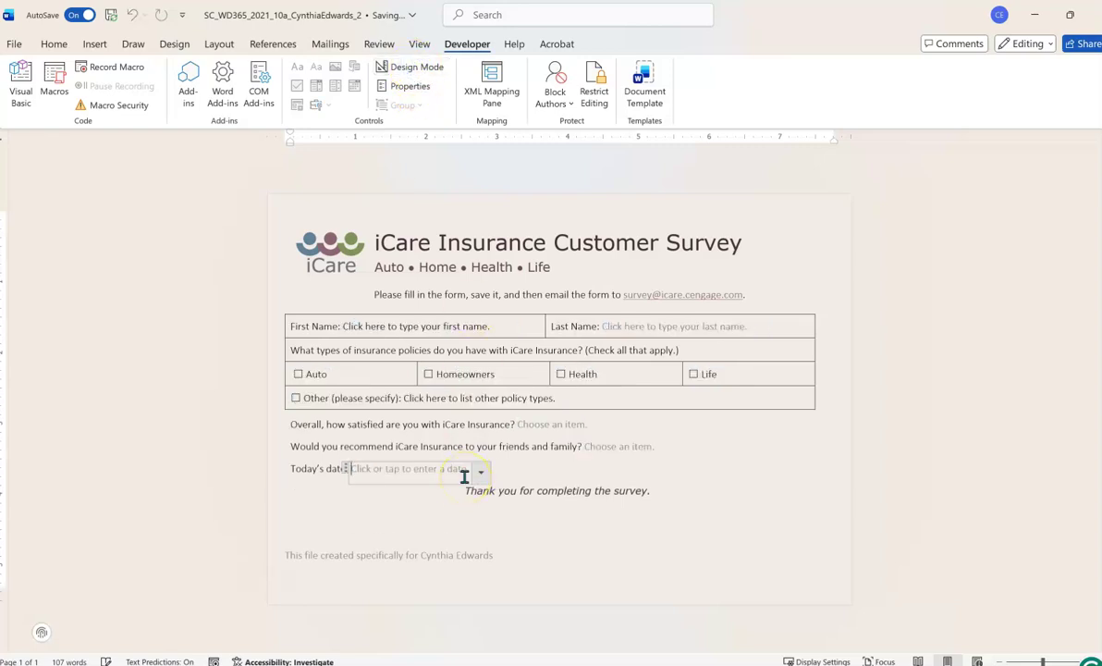
click(376, 474)
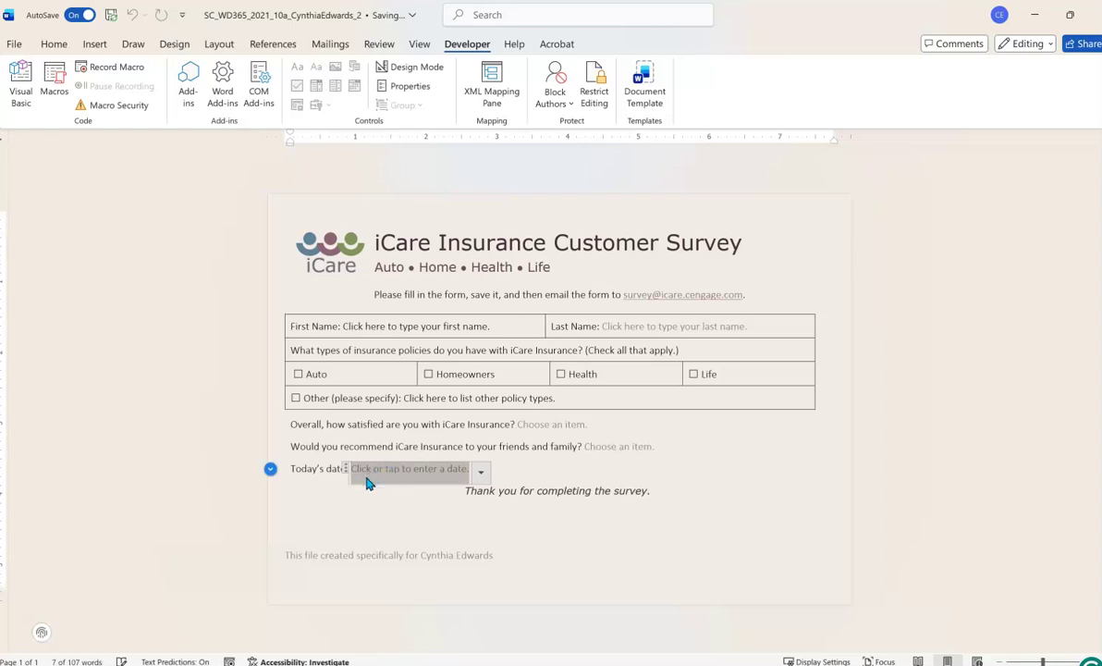
text(Click)
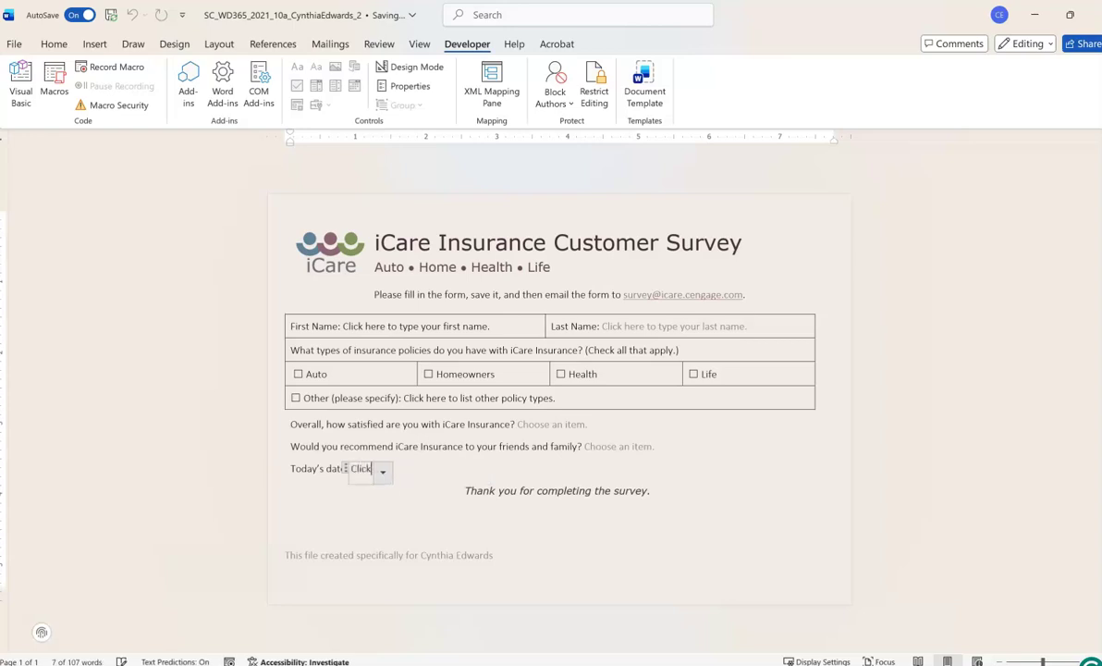
text( here)
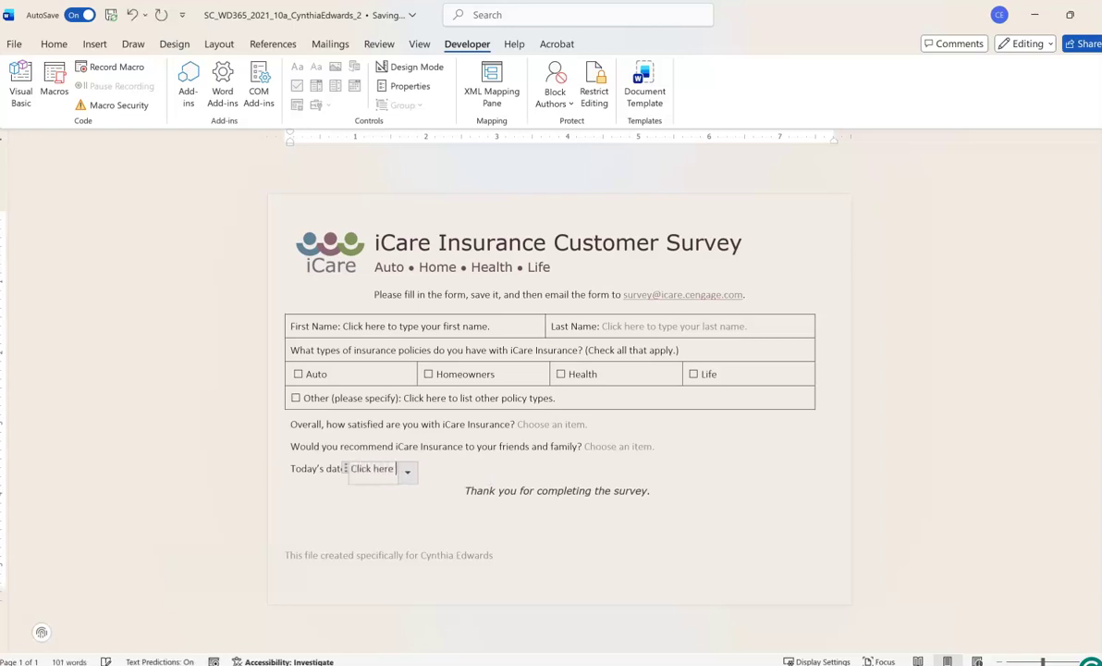
text( to enter )
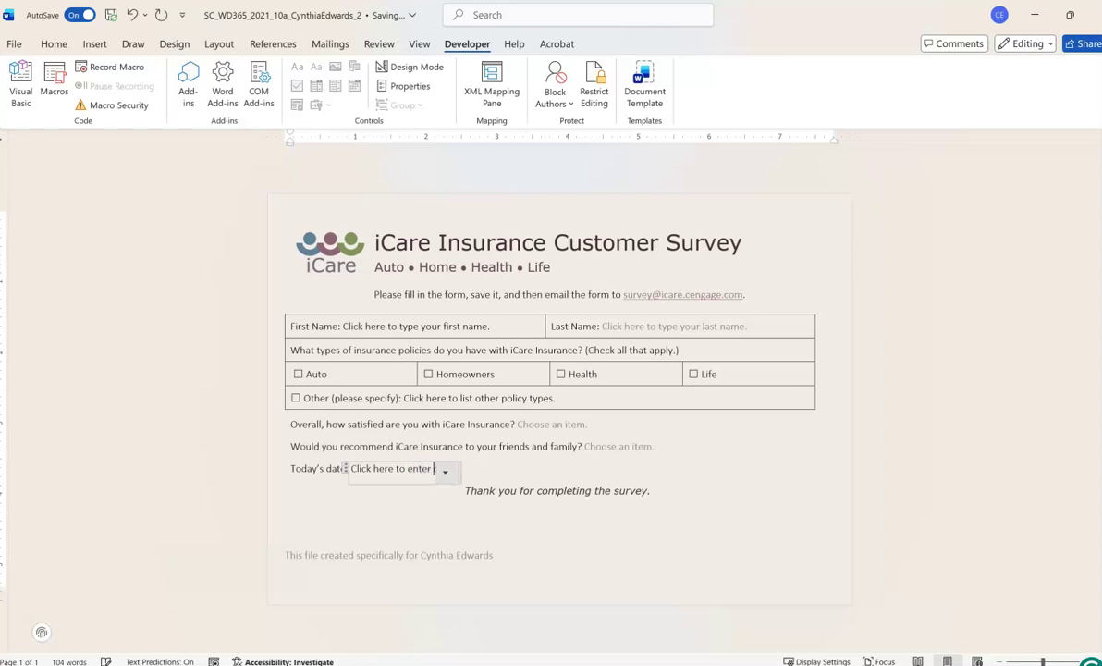
text(a date.)
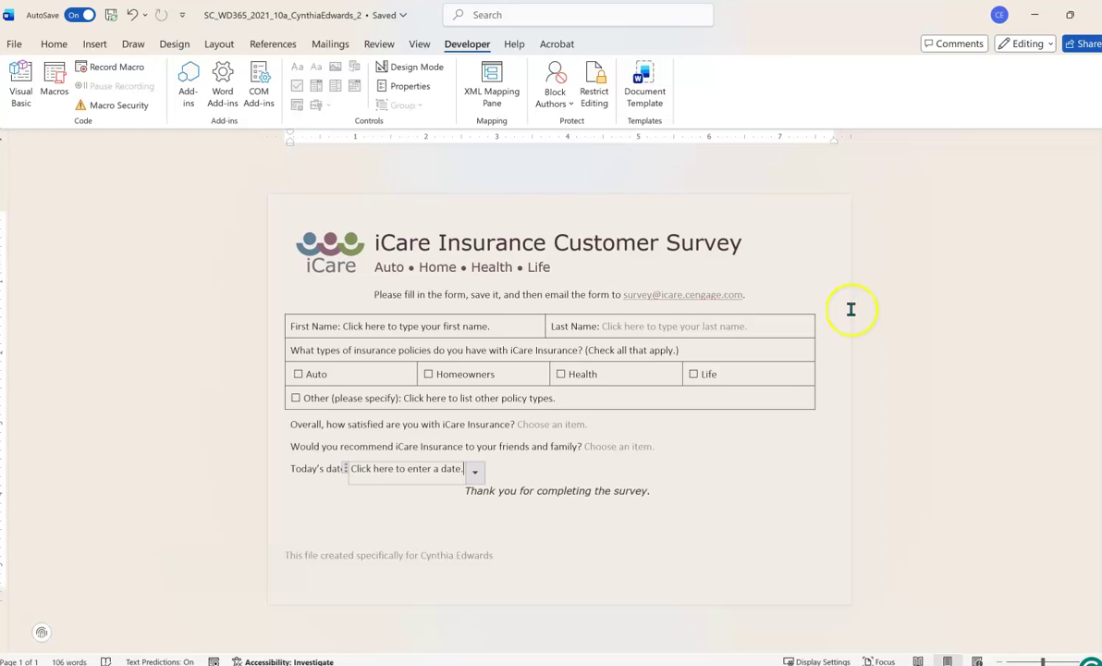
click(290, 320)
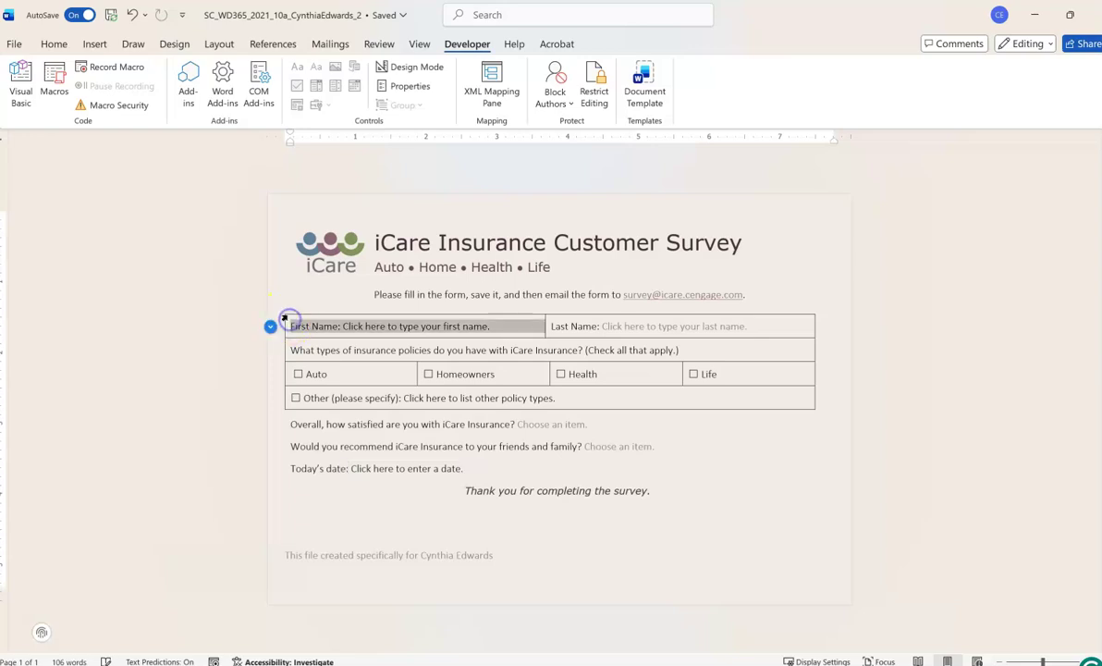
click(285, 313)
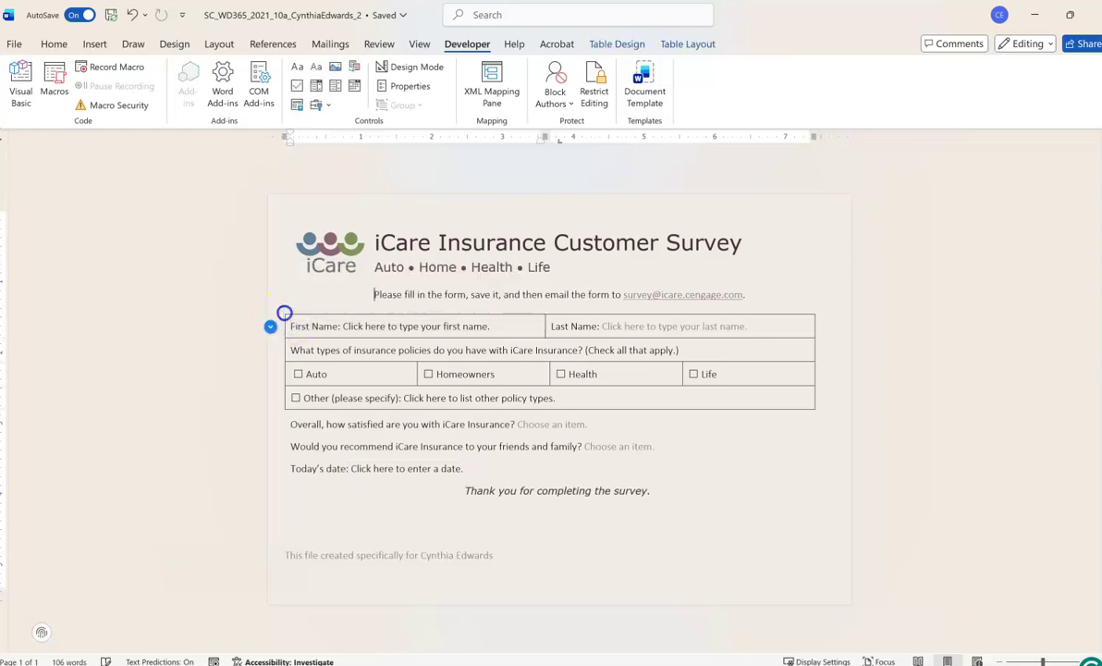
click(547, 327)
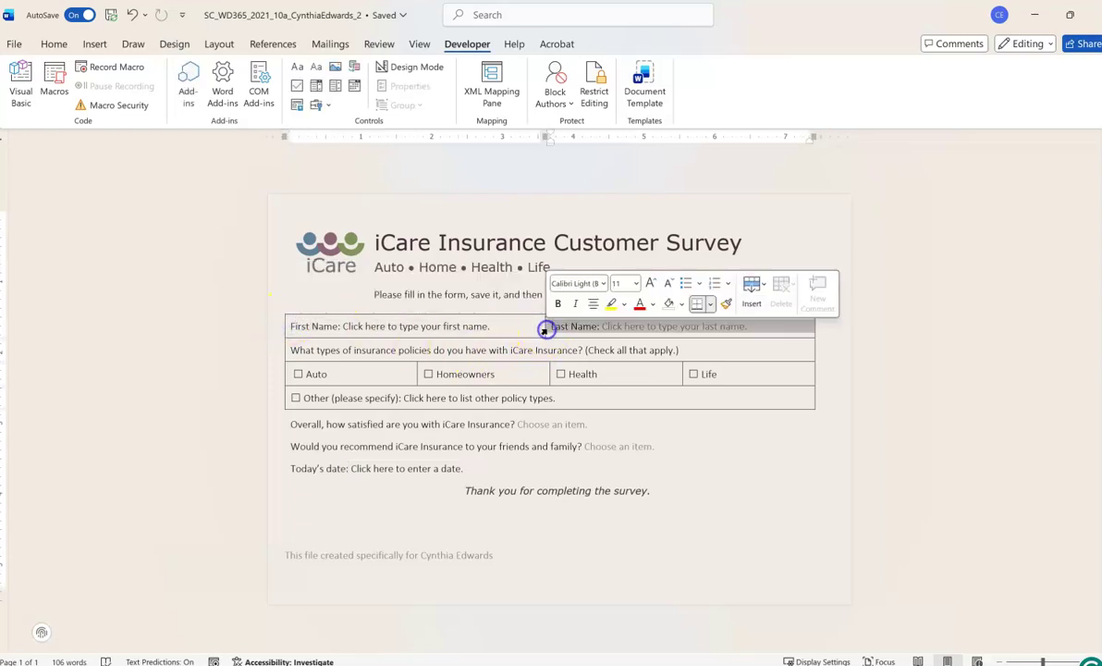
click(326, 516)
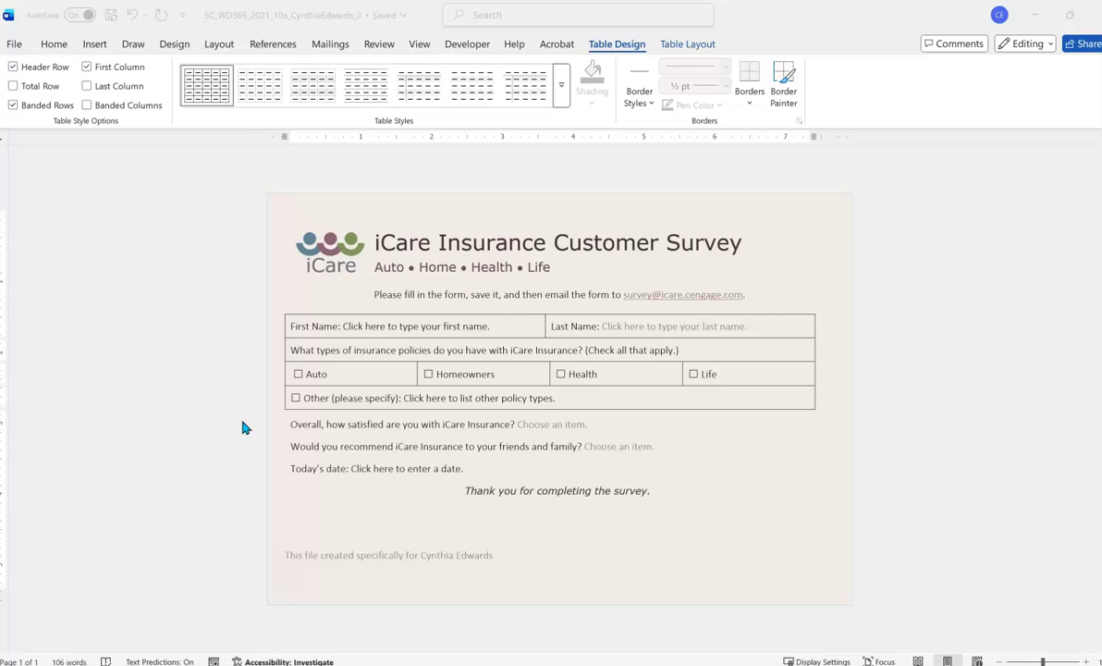
click(298, 323)
click(289, 324)
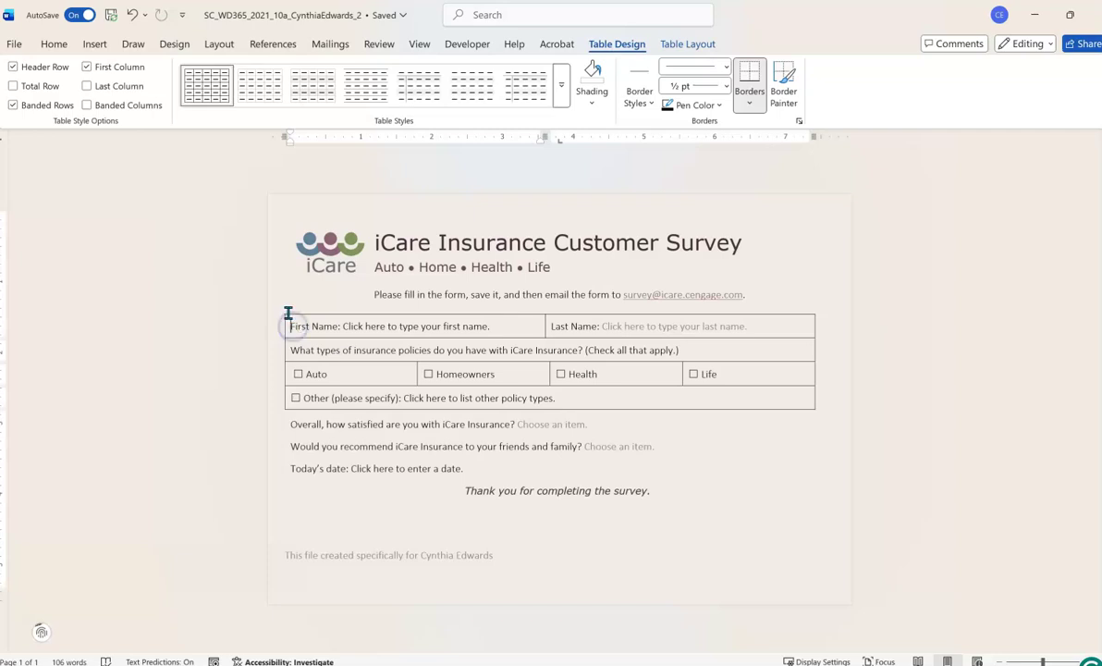
click(280, 307)
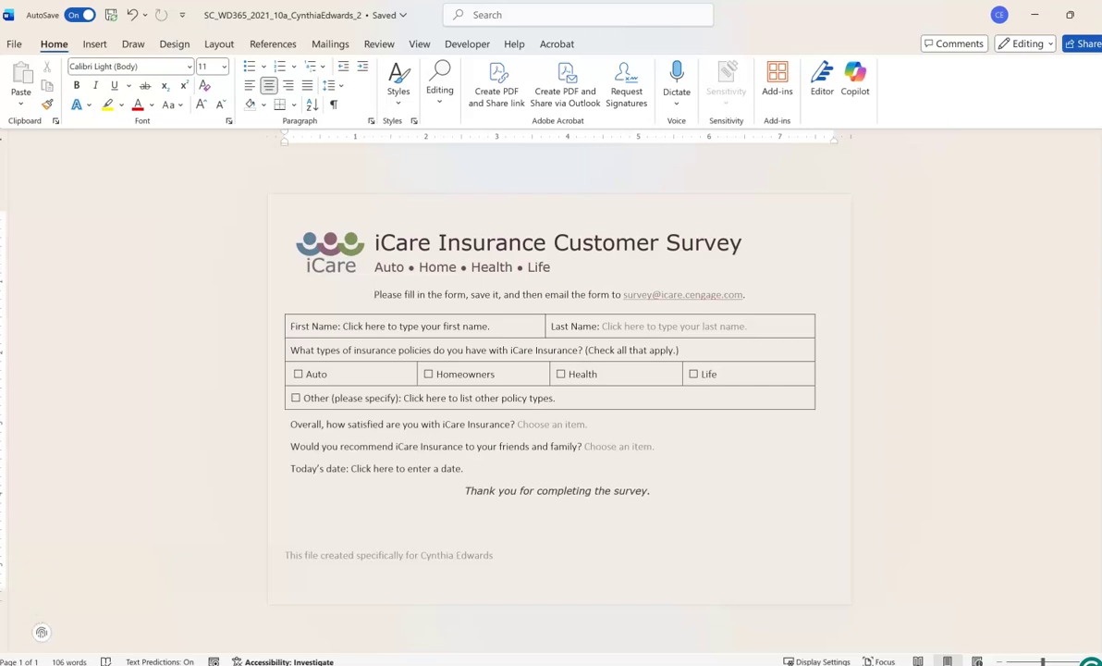
click(279, 308)
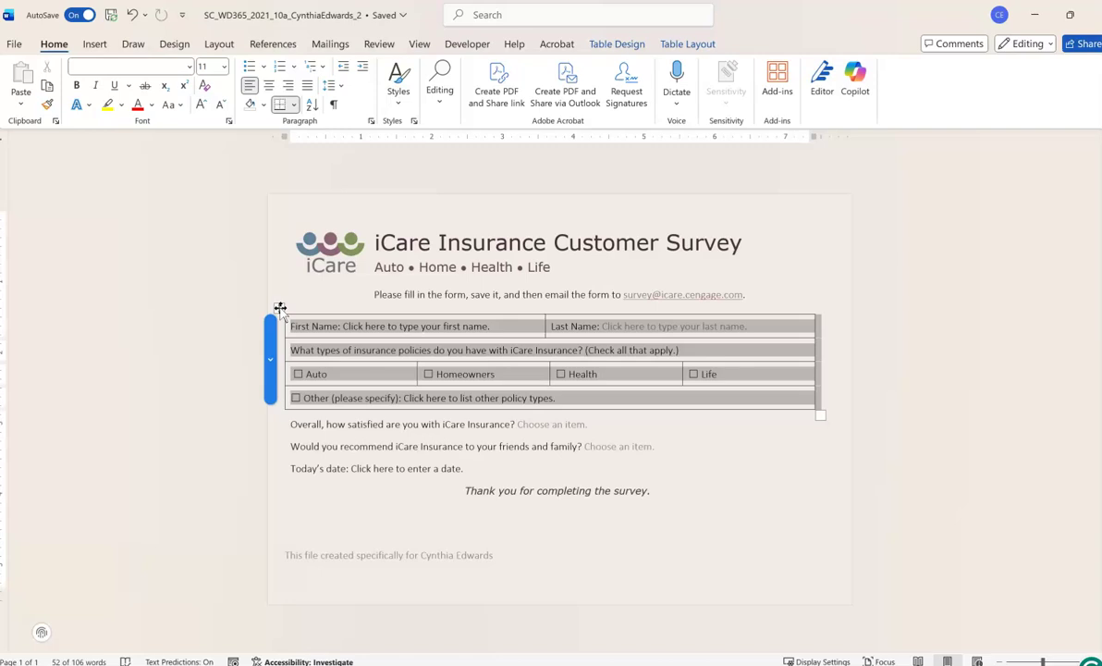
click(279, 308)
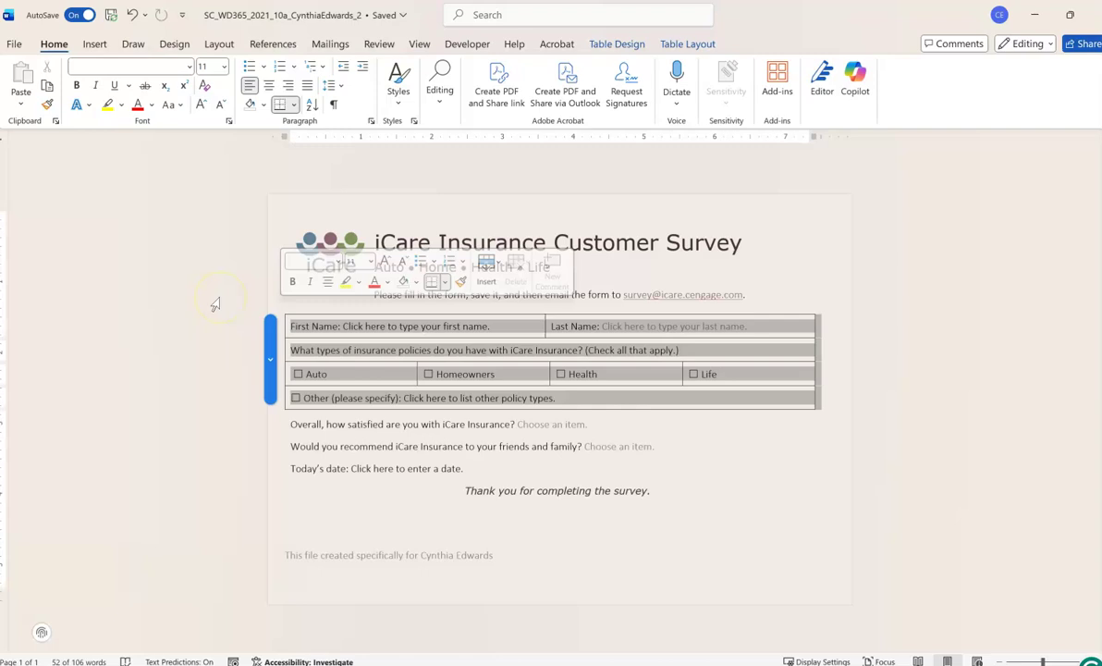
click(607, 46)
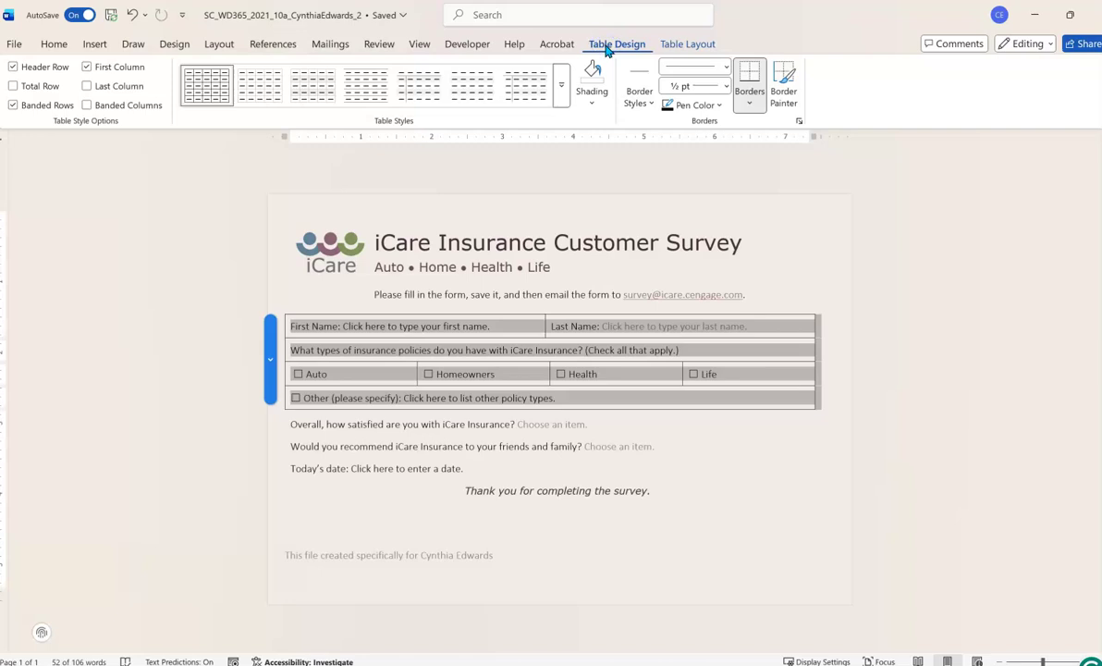
click(612, 47)
click(562, 90)
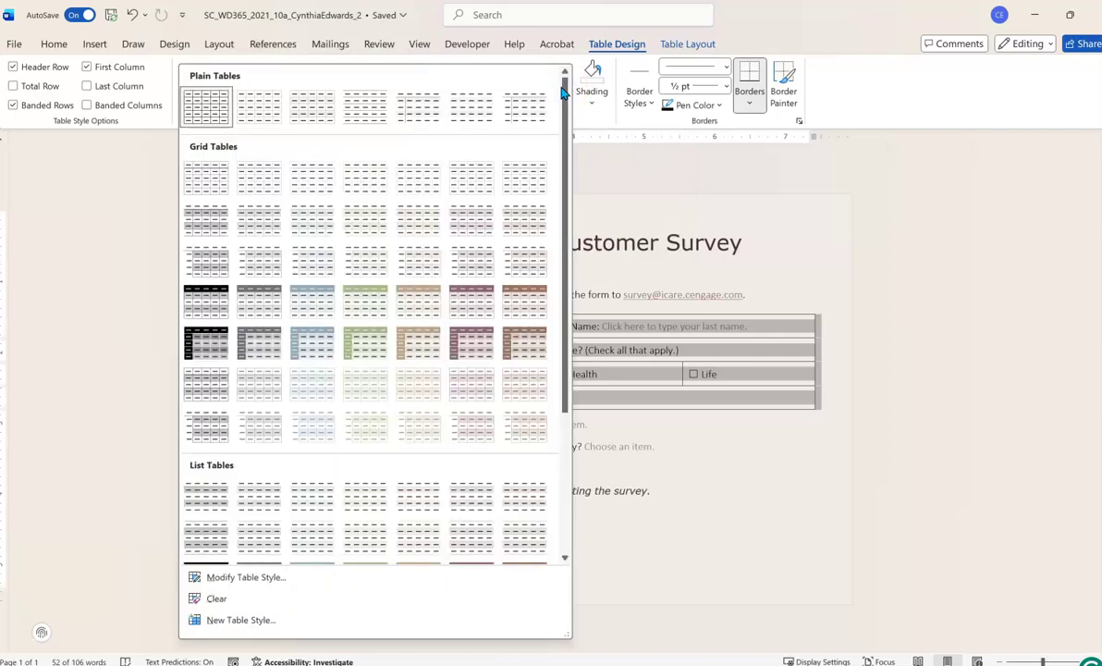
click(559, 120)
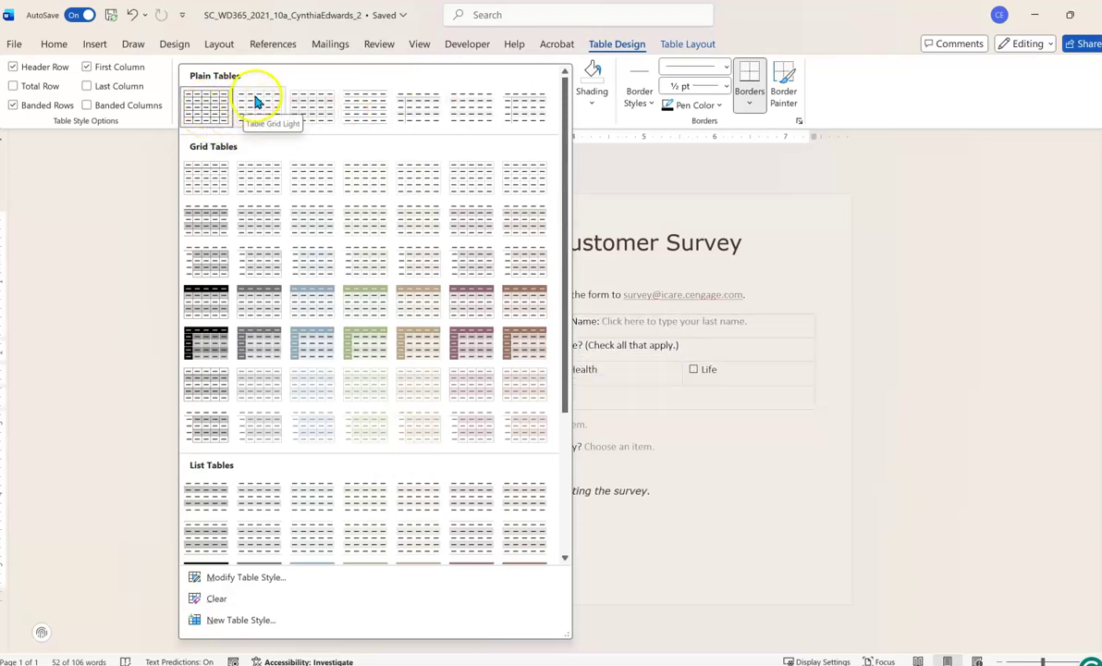
drag(561, 209, 563, 449)
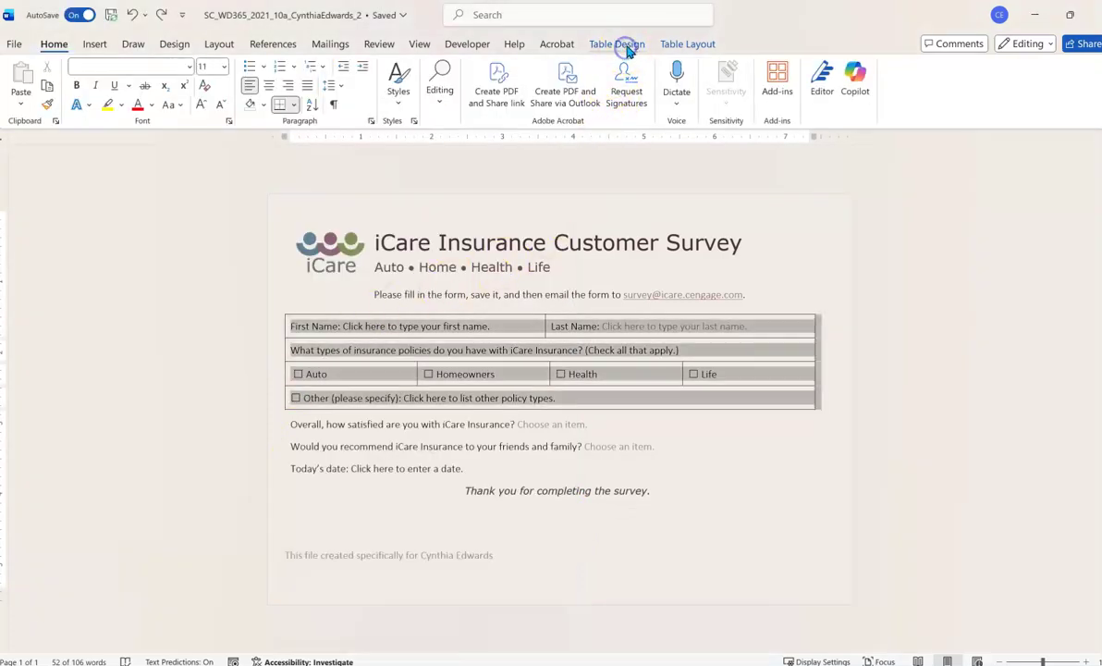
Step: Remove all borders from the survey table and deselect the table
click(627, 48)
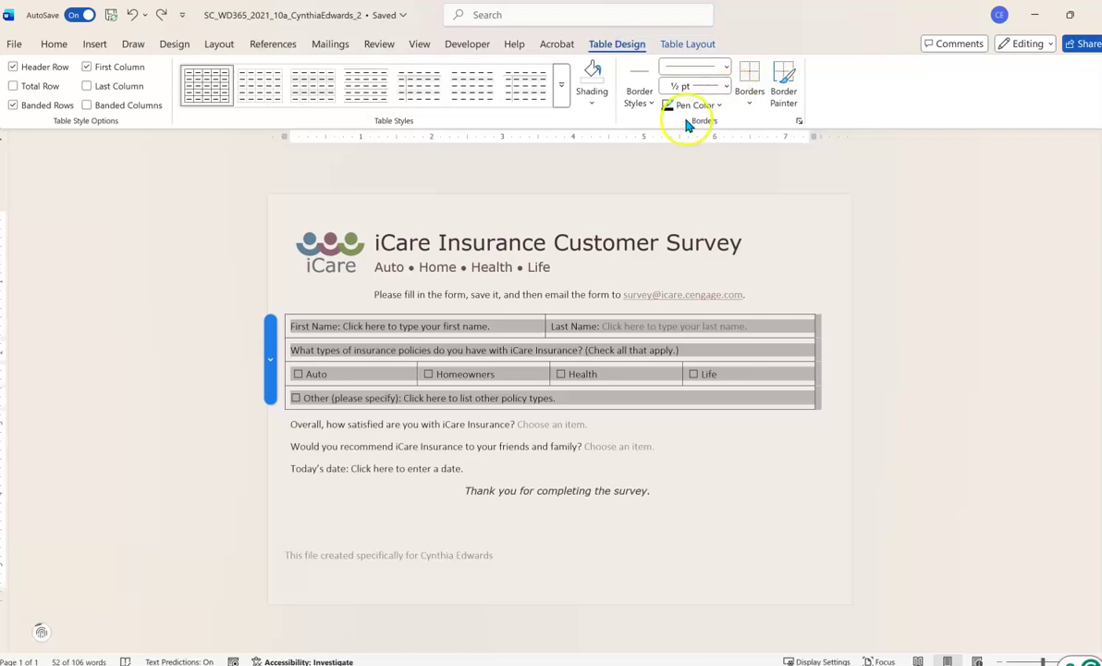
click(749, 100)
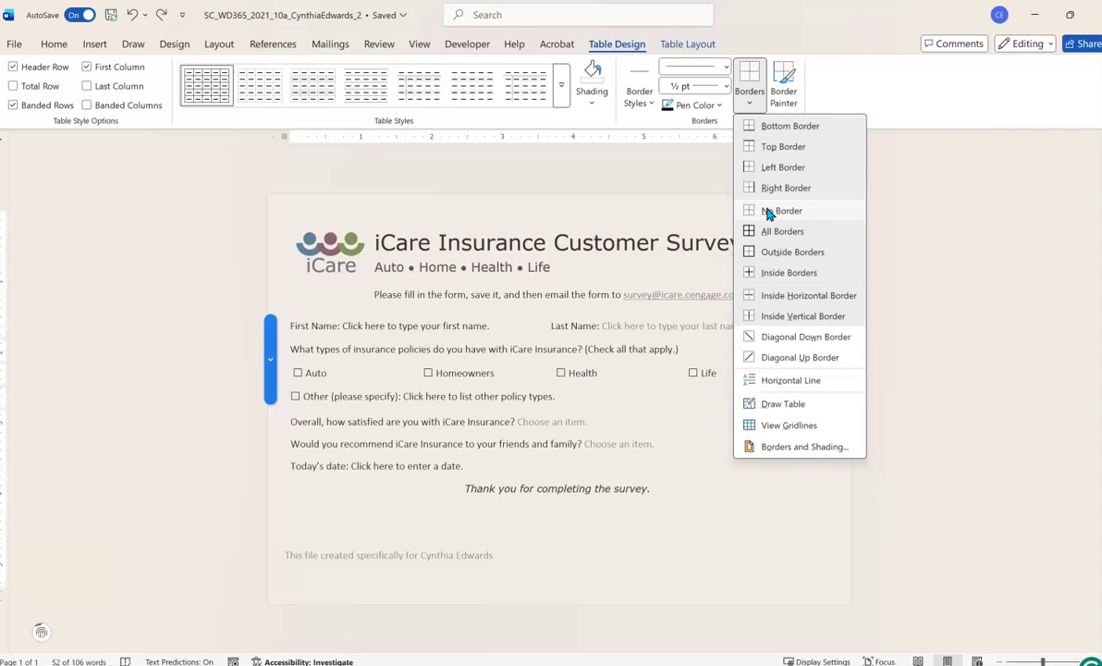
click(767, 212)
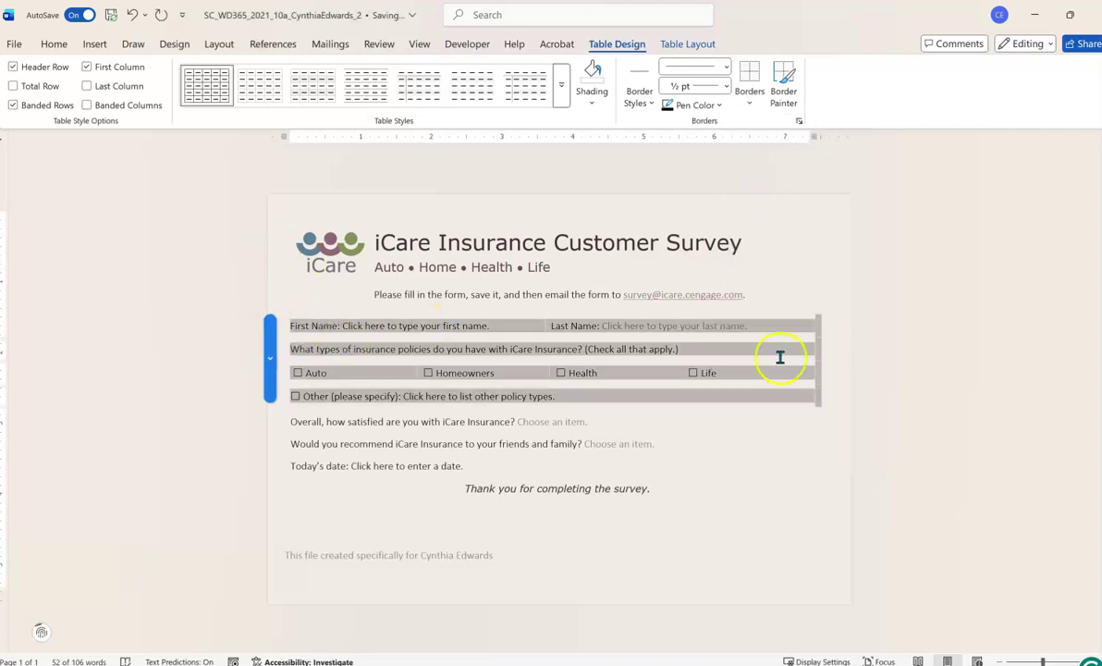
click(749, 106)
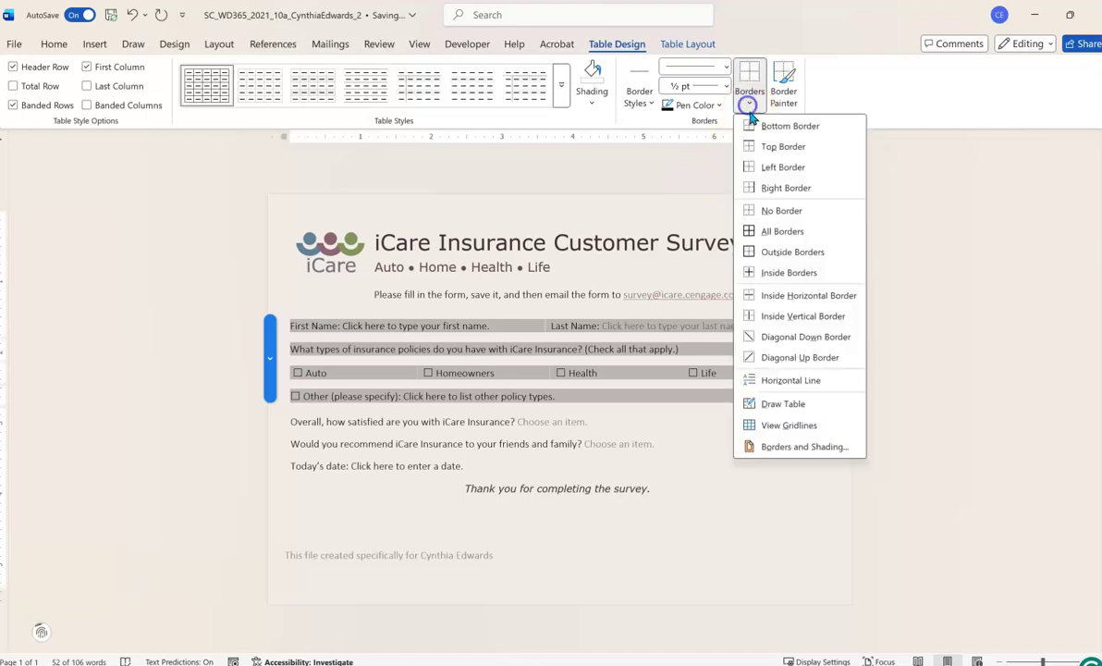
click(767, 211)
click(189, 262)
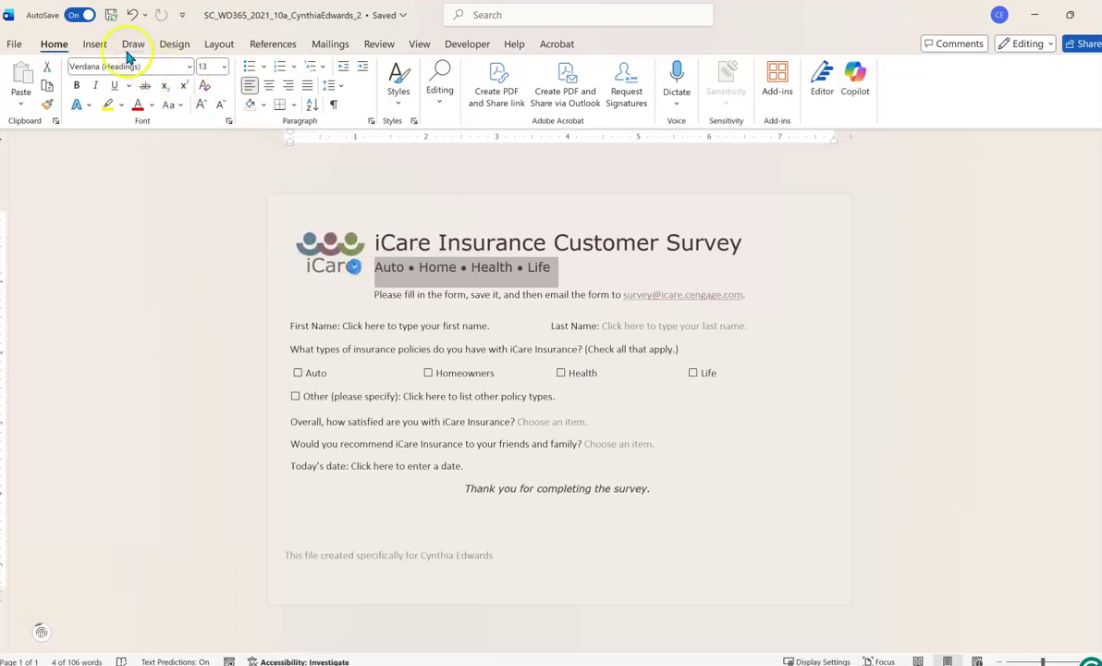
Step: Draw a rounded rectangle over the entire survey form, about 4.15" high and 7.67" wide
click(92, 44)
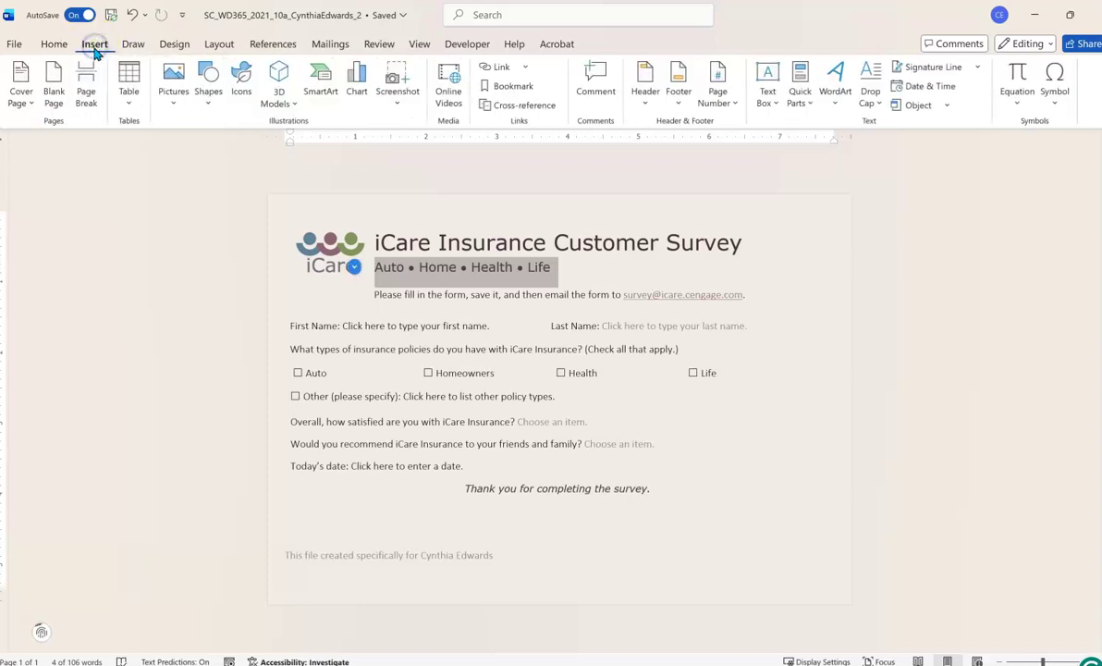
click(208, 92)
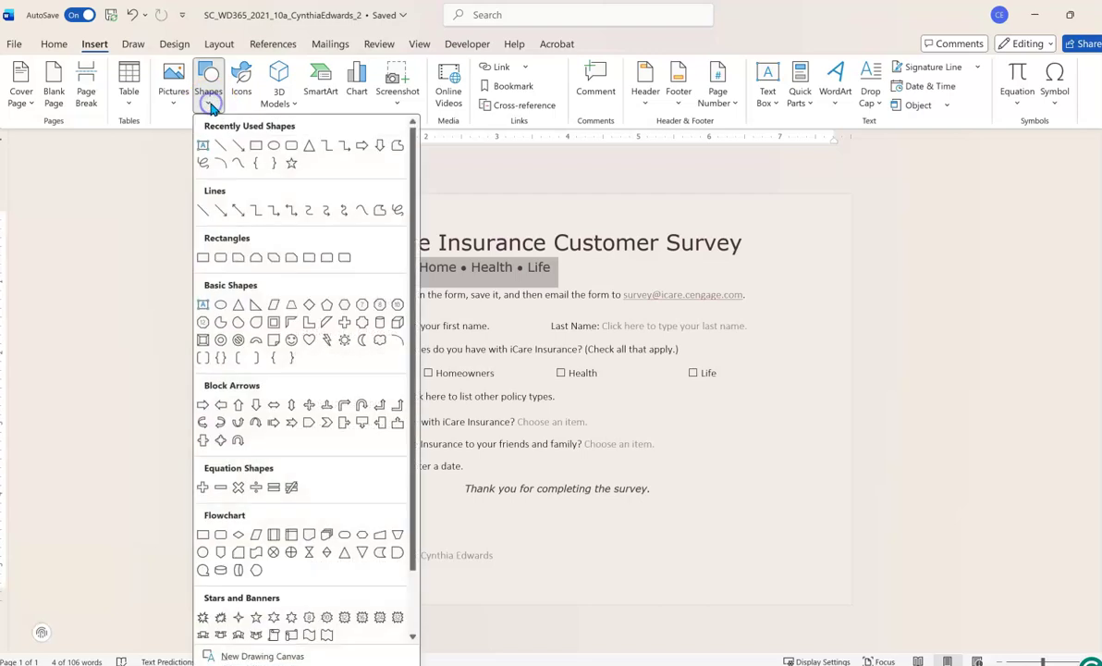
click(291, 148)
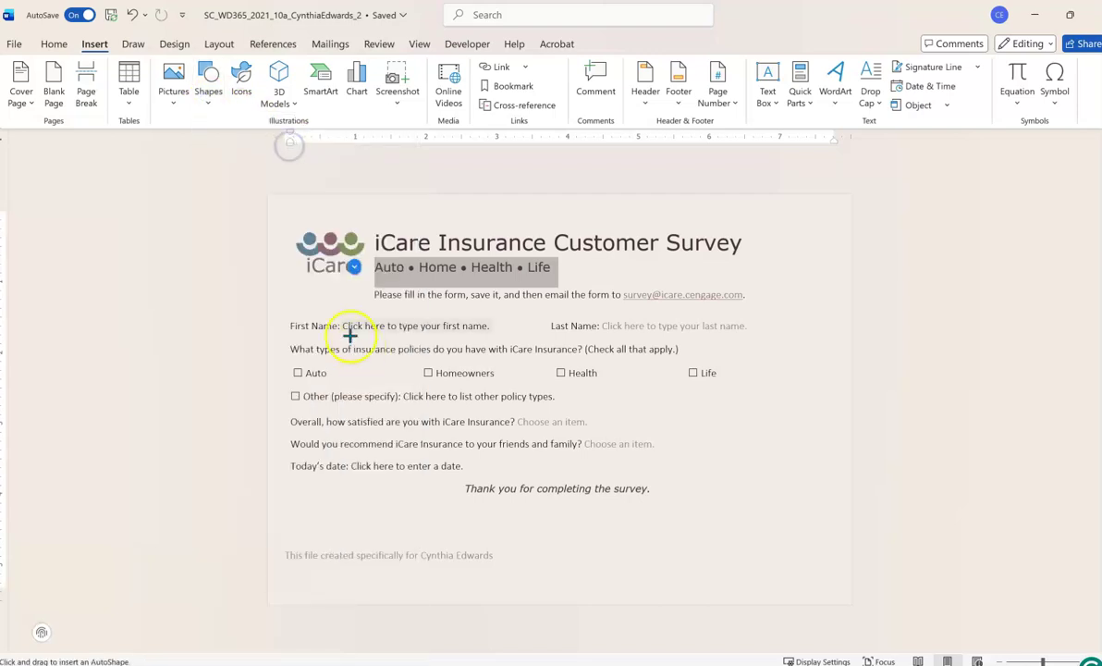
drag(274, 220, 819, 516)
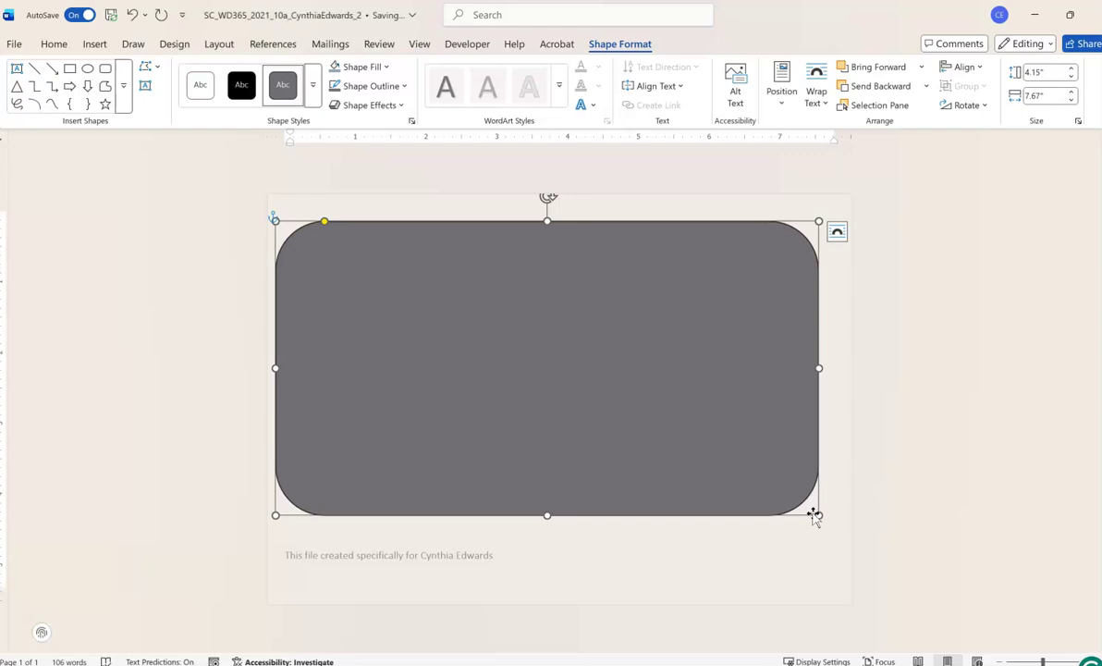
click(806, 451)
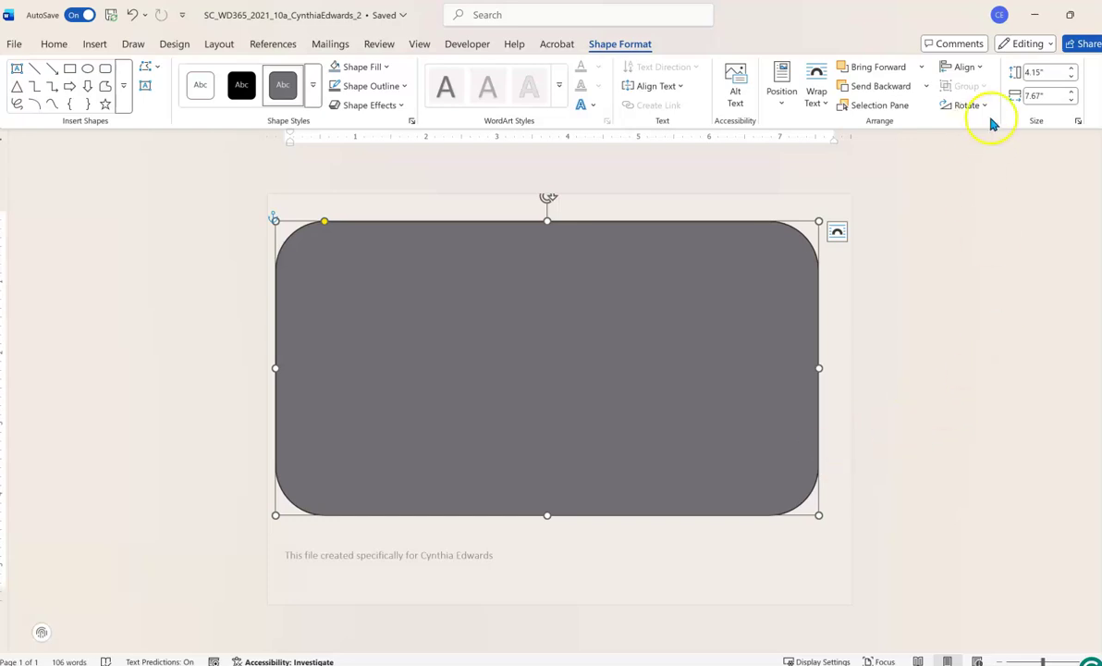
Step: Set the rounded rectangle's height to 4.1" and its width to 7.8"
click(1073, 81)
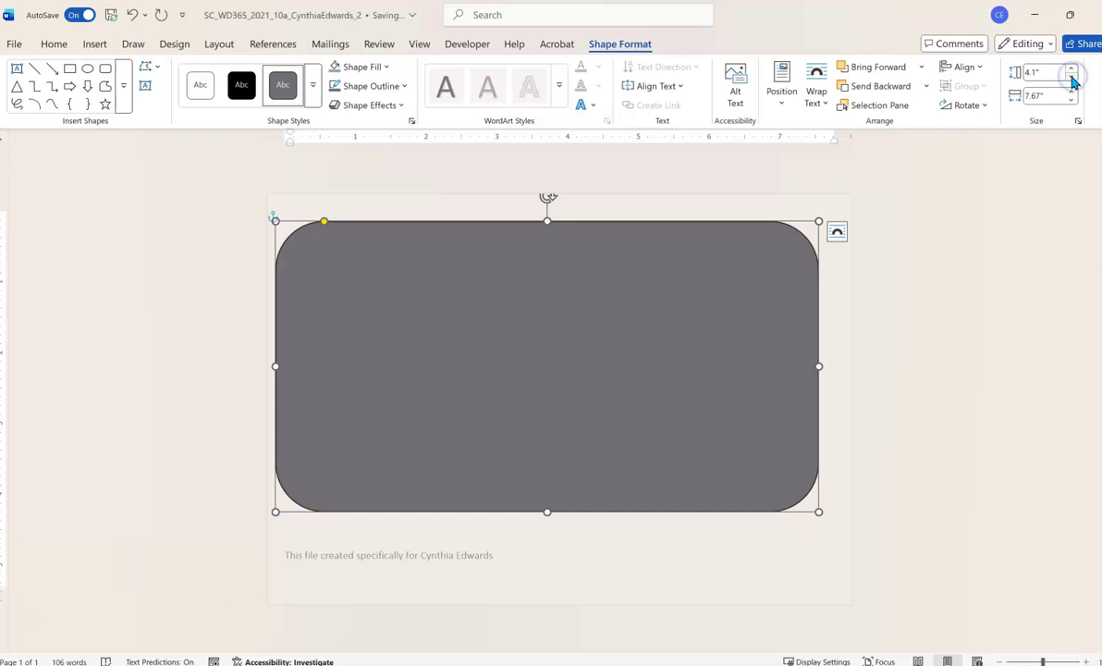
click(1072, 92)
click(1073, 92)
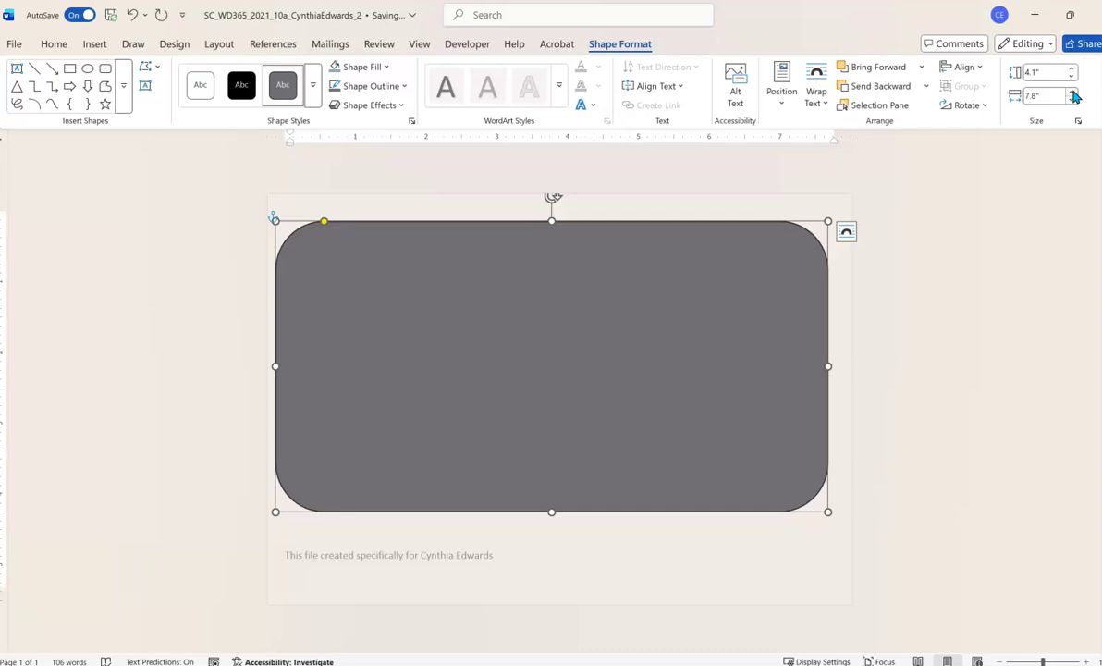
right_click(1073, 96)
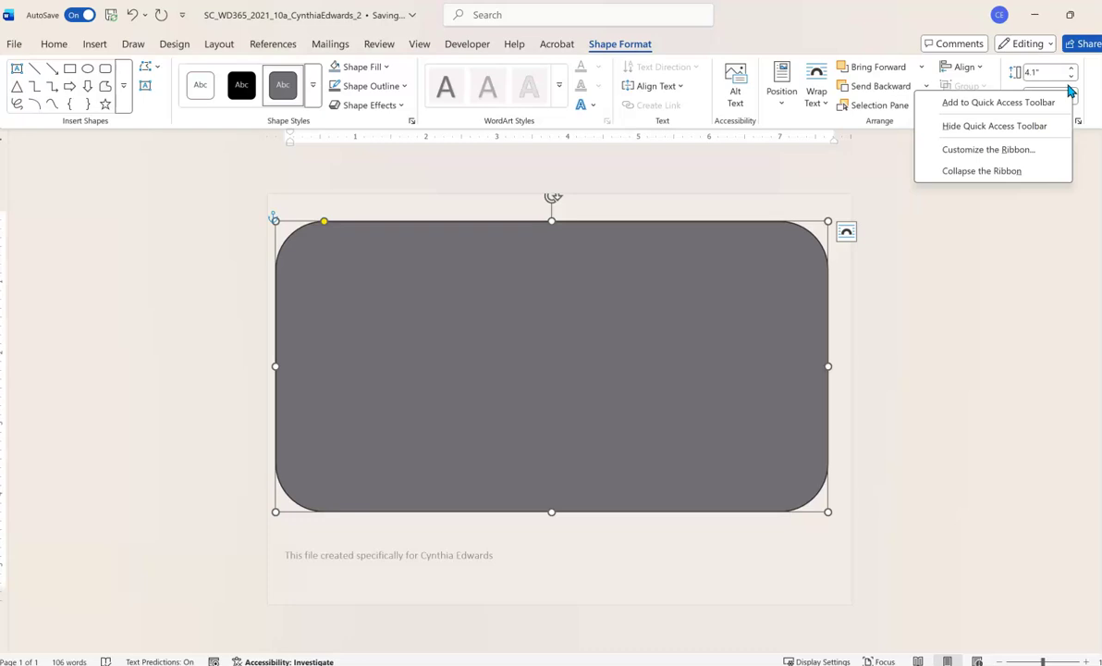
Step: Remove the rounded rectangle's fill and center the shape horizontally on the page
click(387, 68)
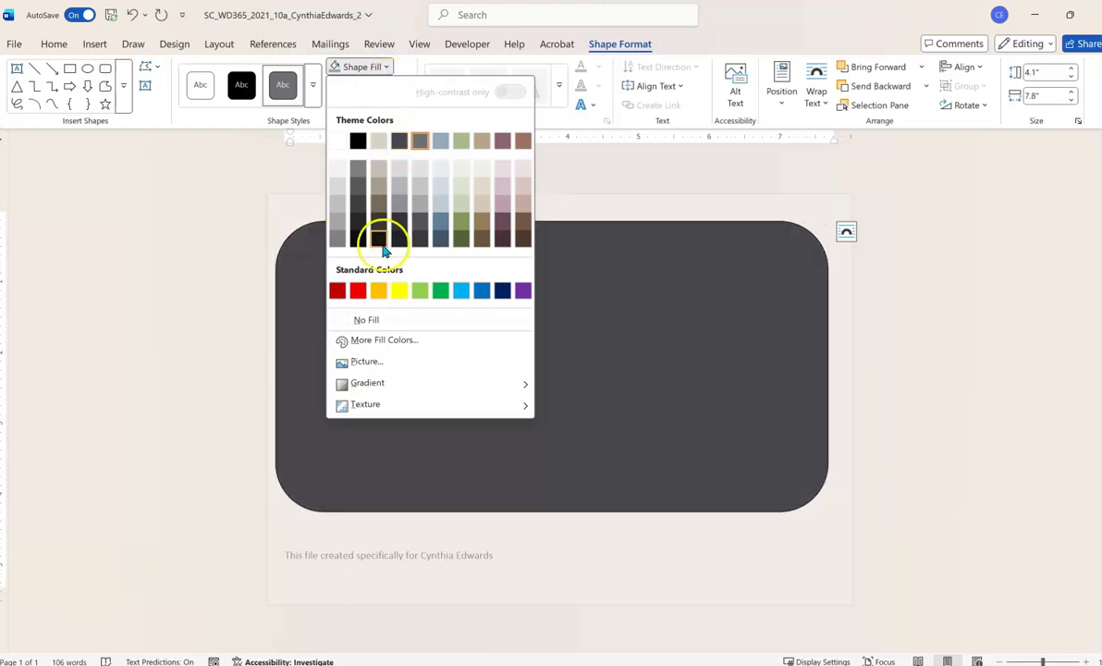
click(359, 322)
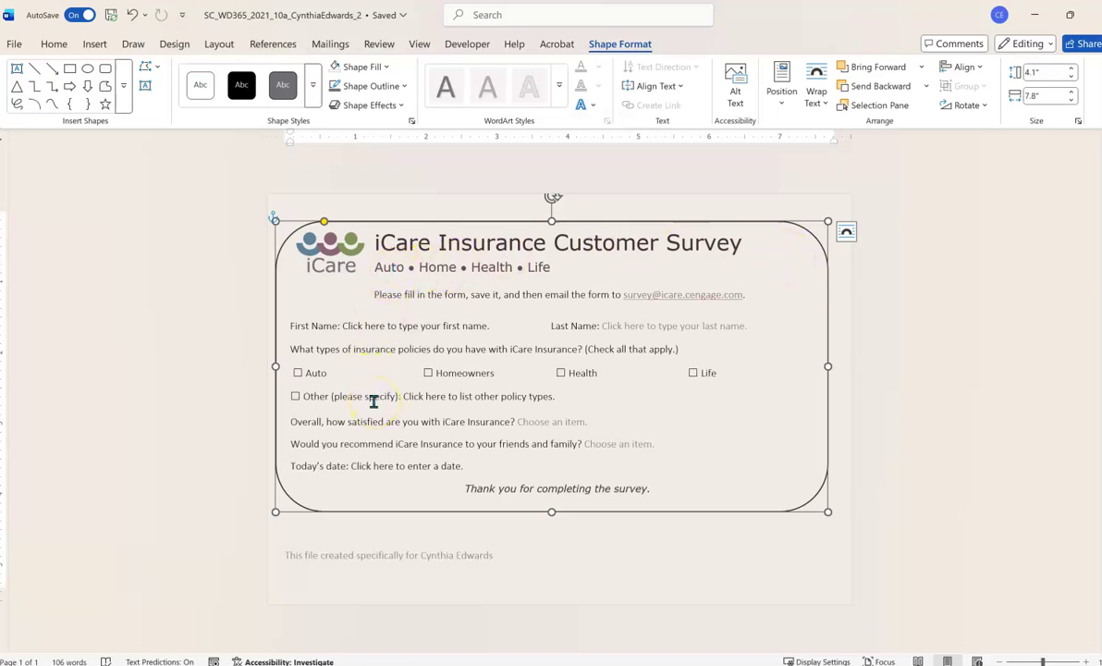
click(979, 71)
click(983, 108)
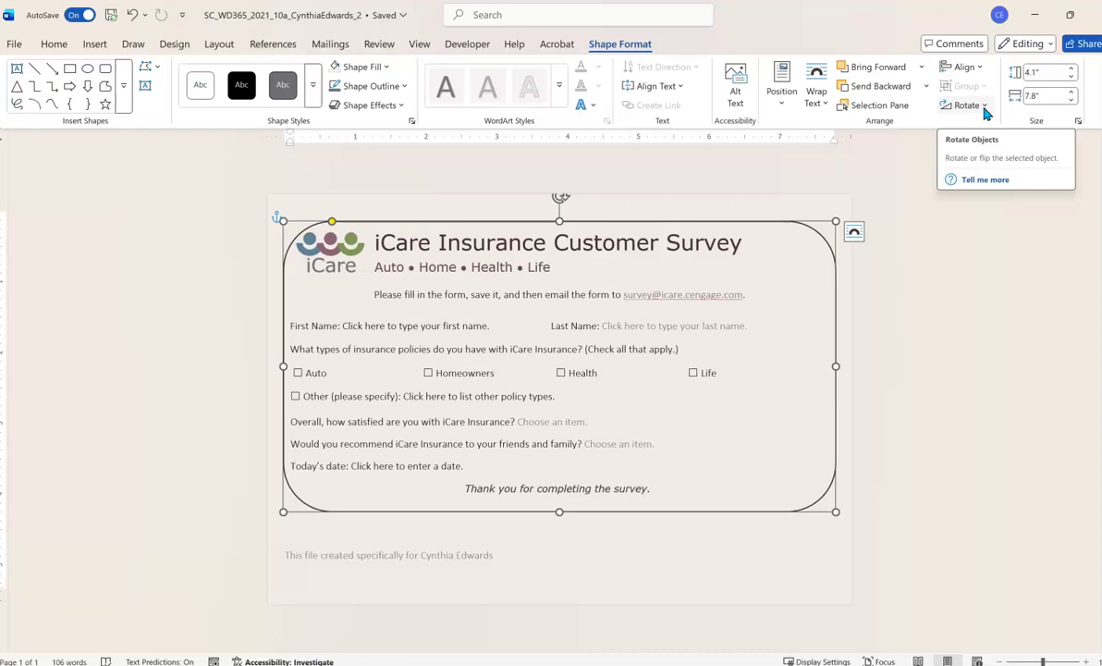
Step: Apply the plum outline theme style to the rounded rectangle and add an outer shadow offset to the right
click(314, 100)
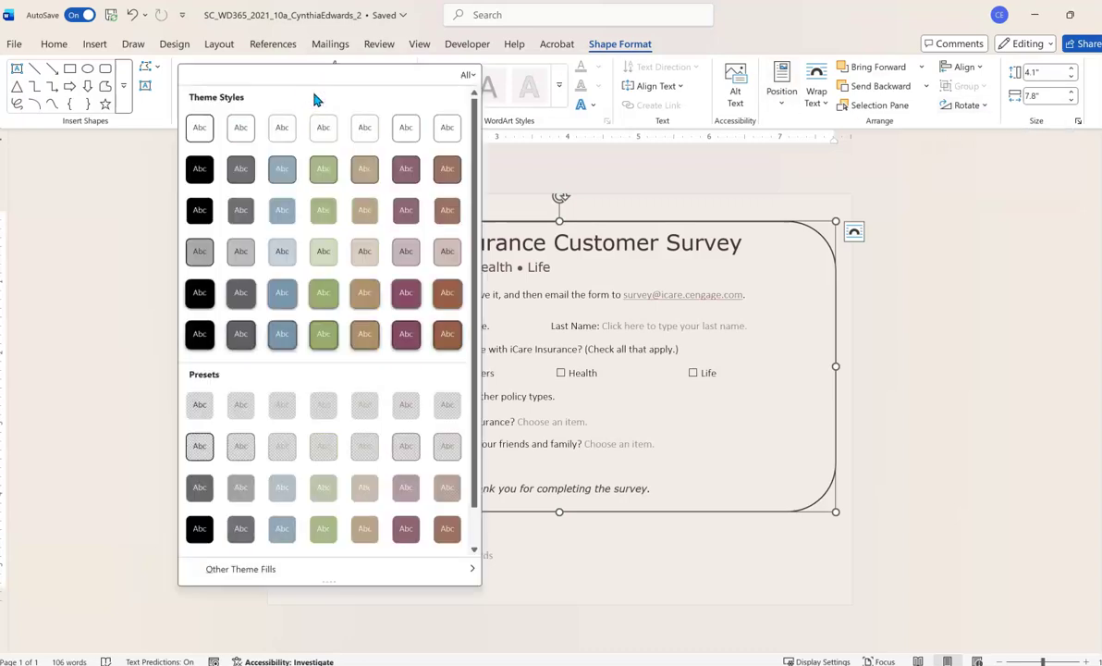
click(407, 132)
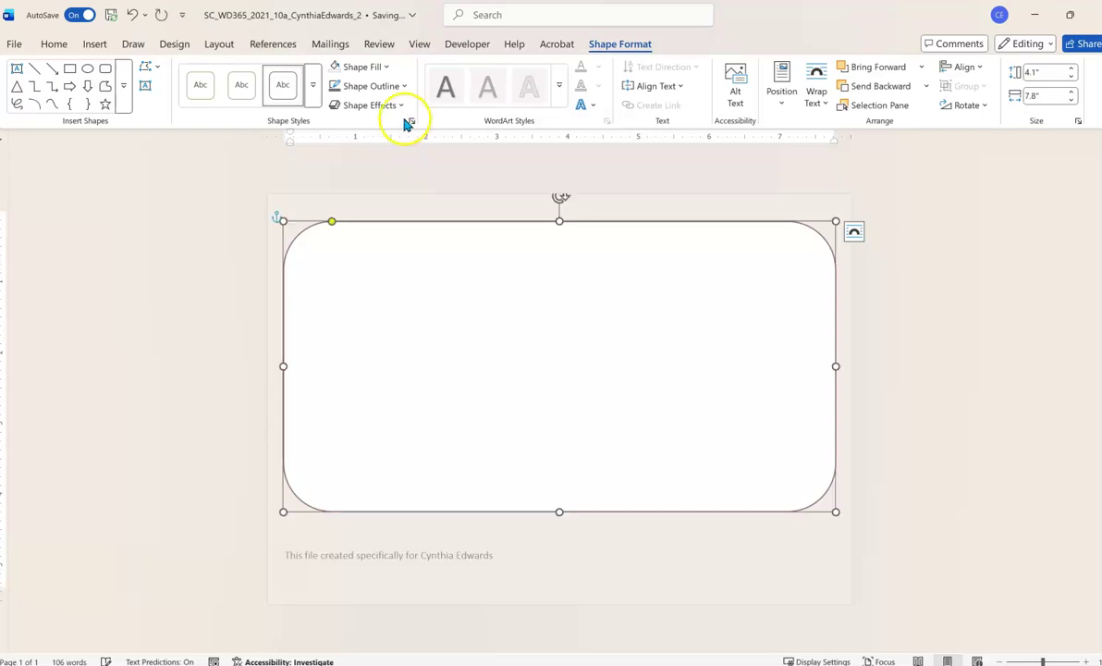
click(377, 107)
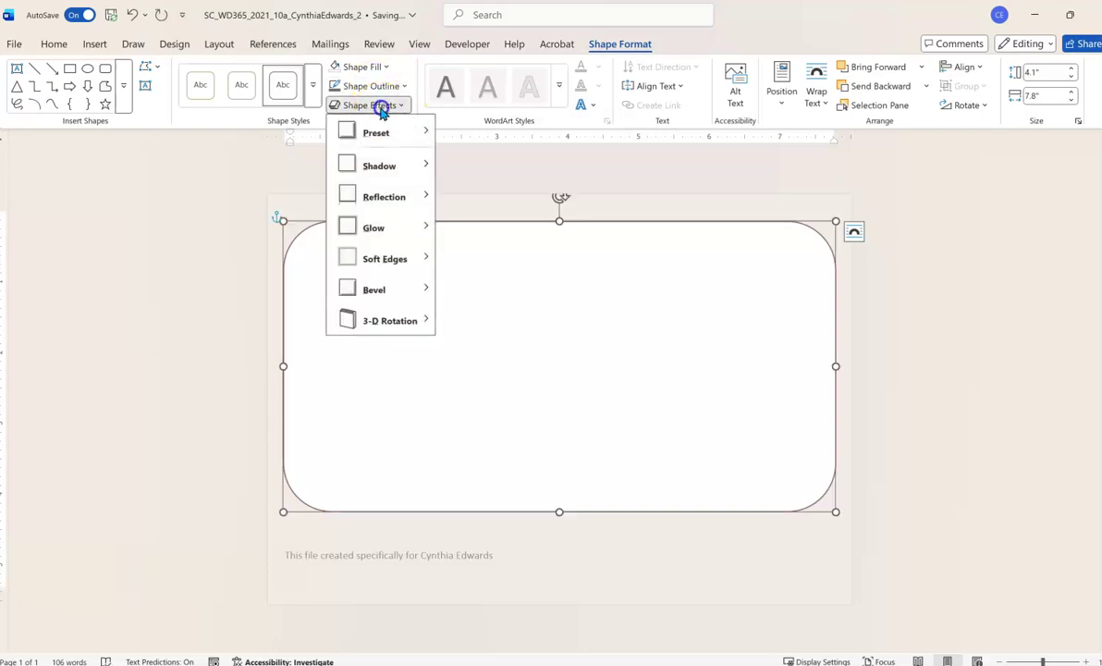
mouse_move(382, 170)
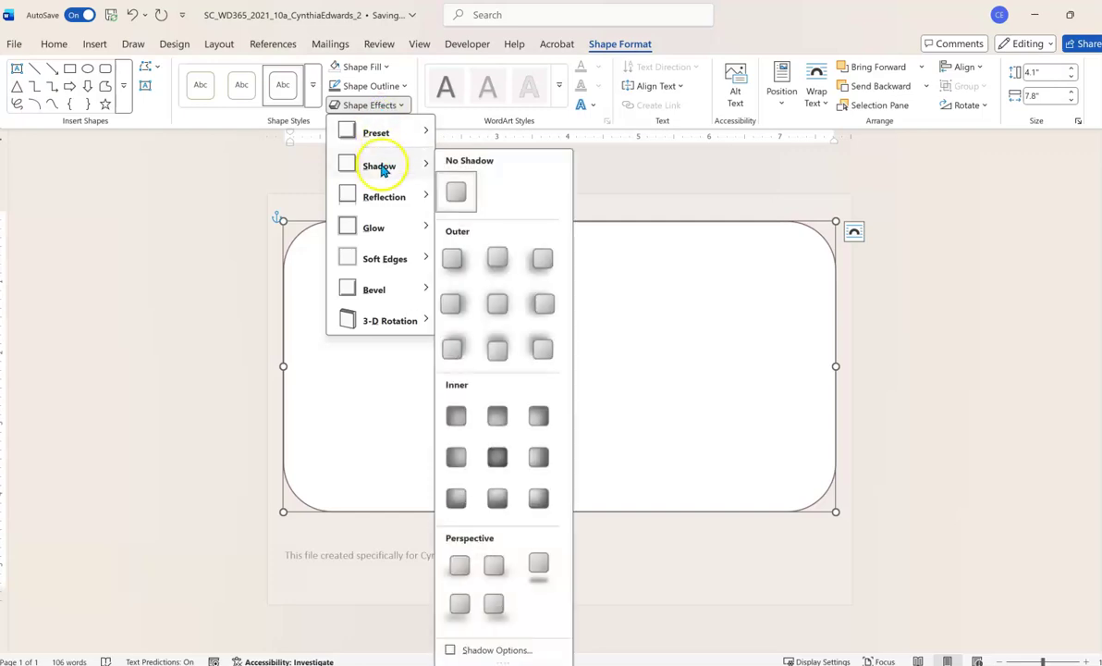
click(452, 305)
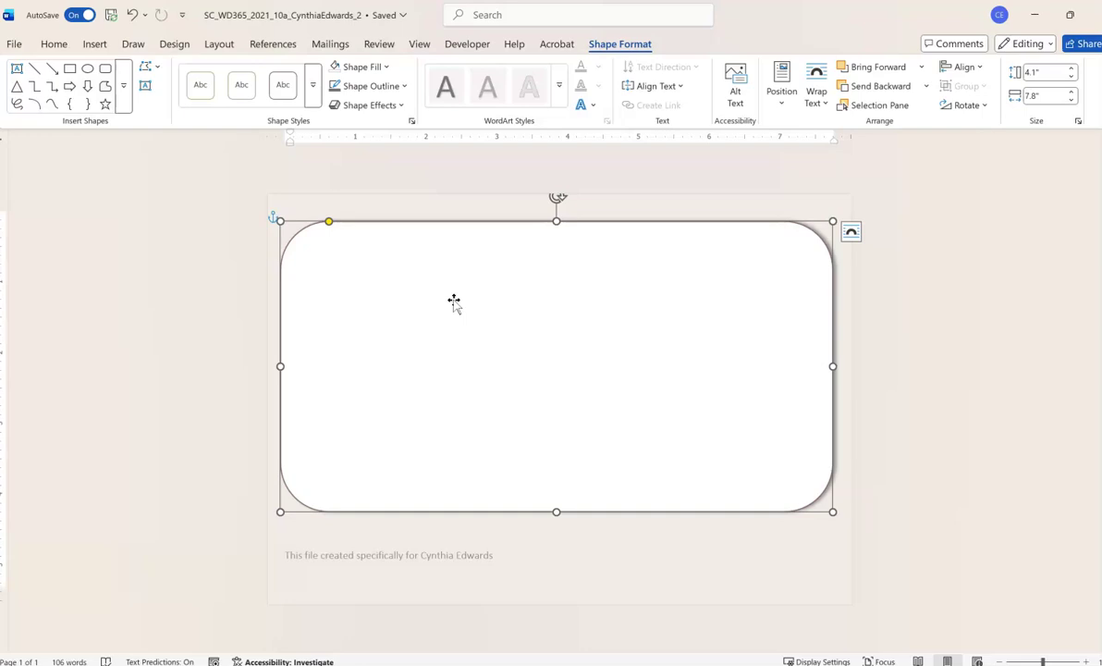
Step: Set the rounded rectangle's text wrapping to Behind Text and deselect the shape
click(817, 103)
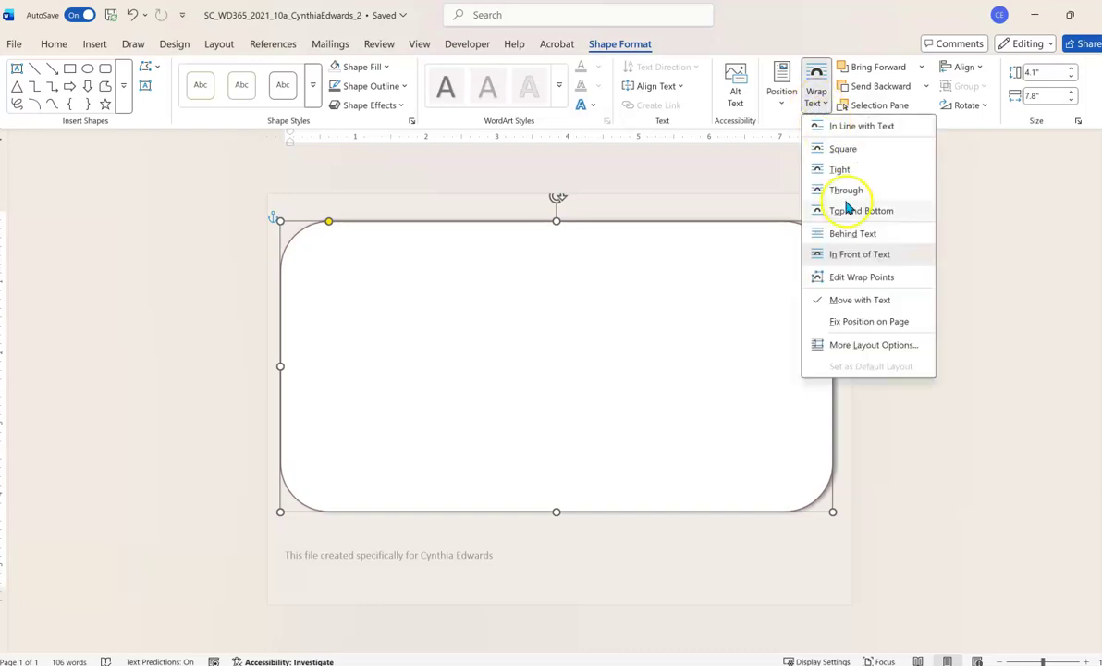
click(843, 235)
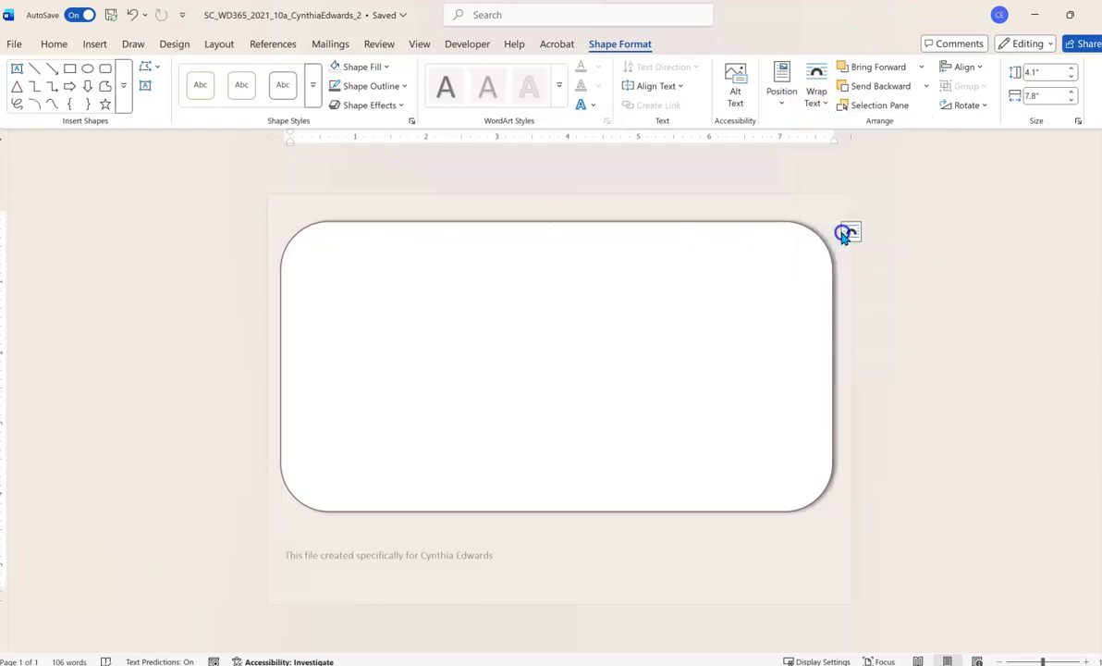
click(1043, 259)
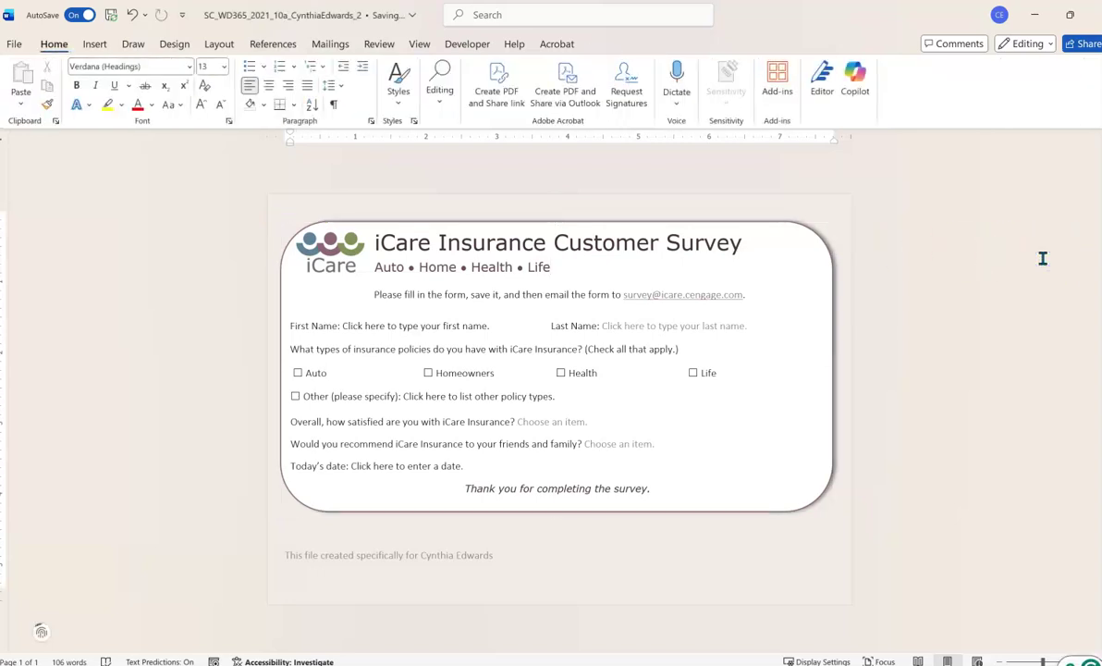
click(1043, 189)
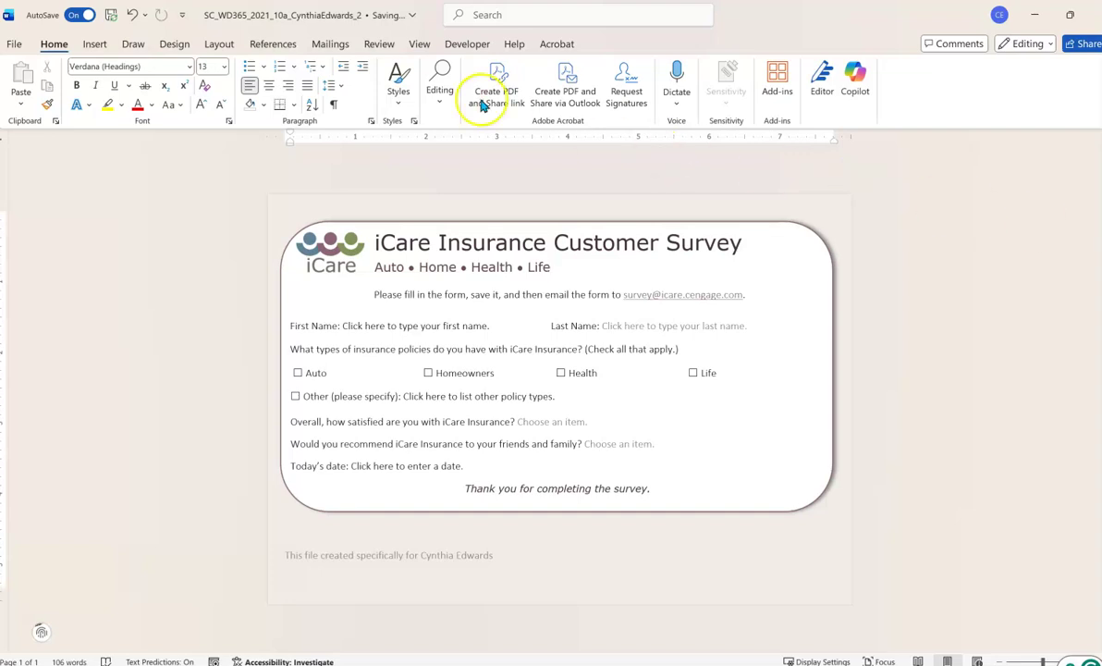
Step: Turn on editing restrictions for the survey document and allow only Filling in forms
click(456, 46)
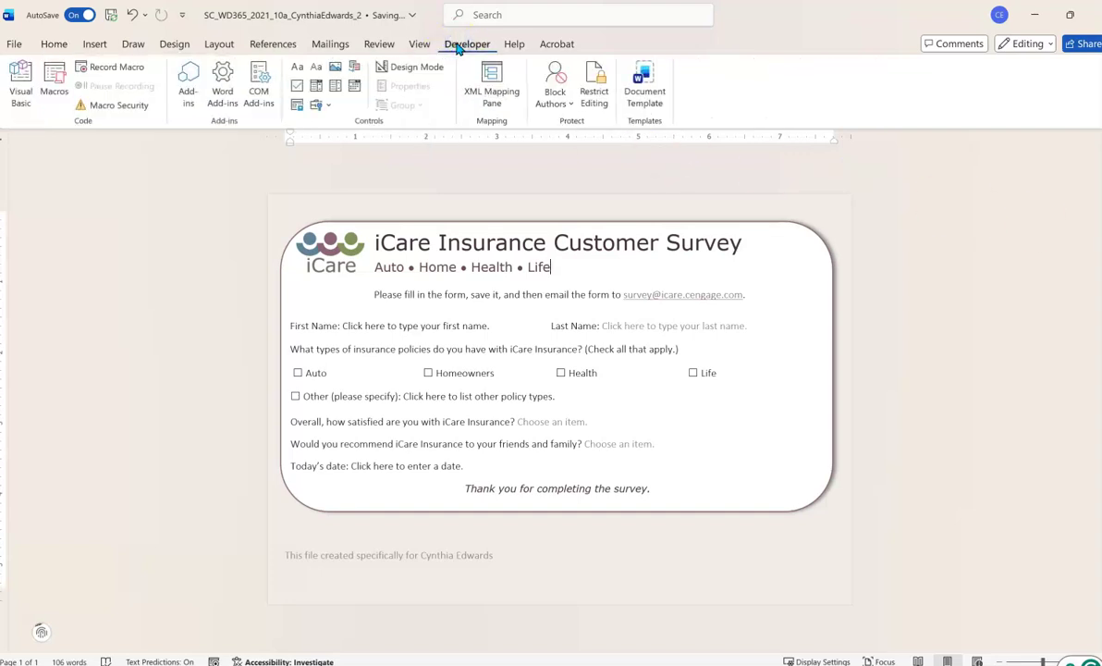
click(595, 91)
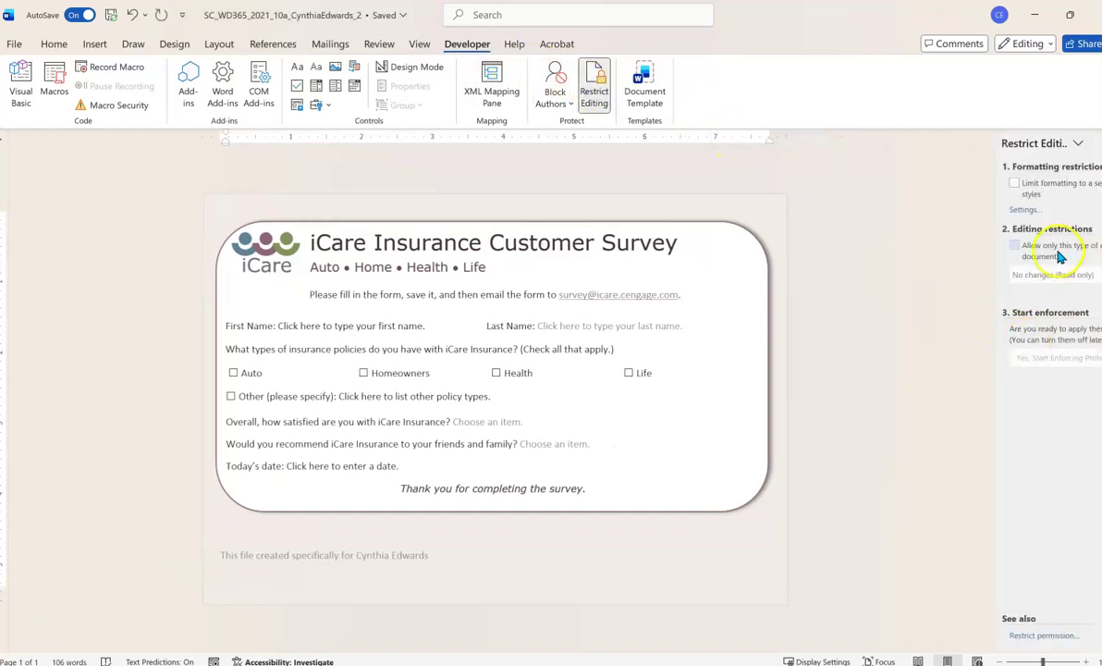
drag(997, 279, 832, 280)
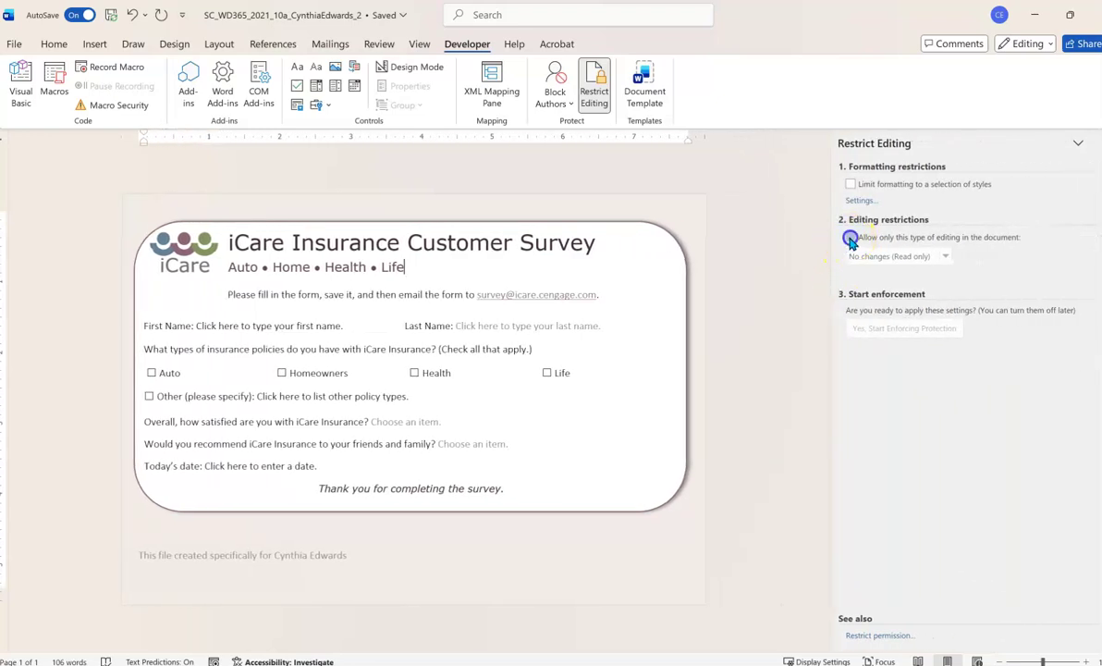
click(851, 238)
click(945, 256)
click(915, 293)
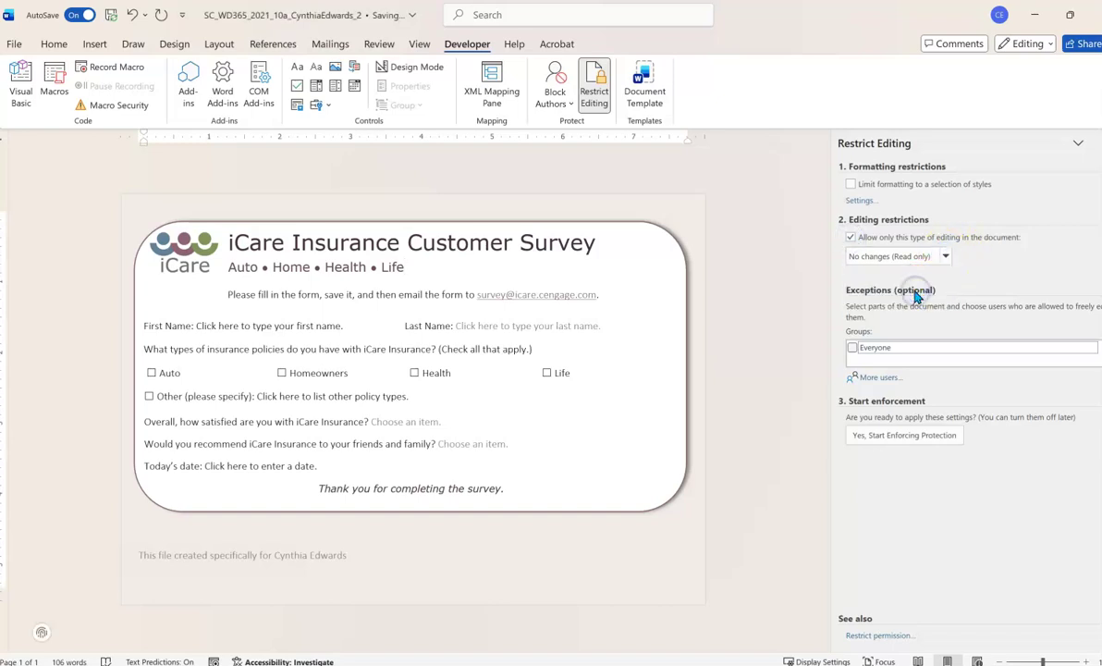
click(945, 256)
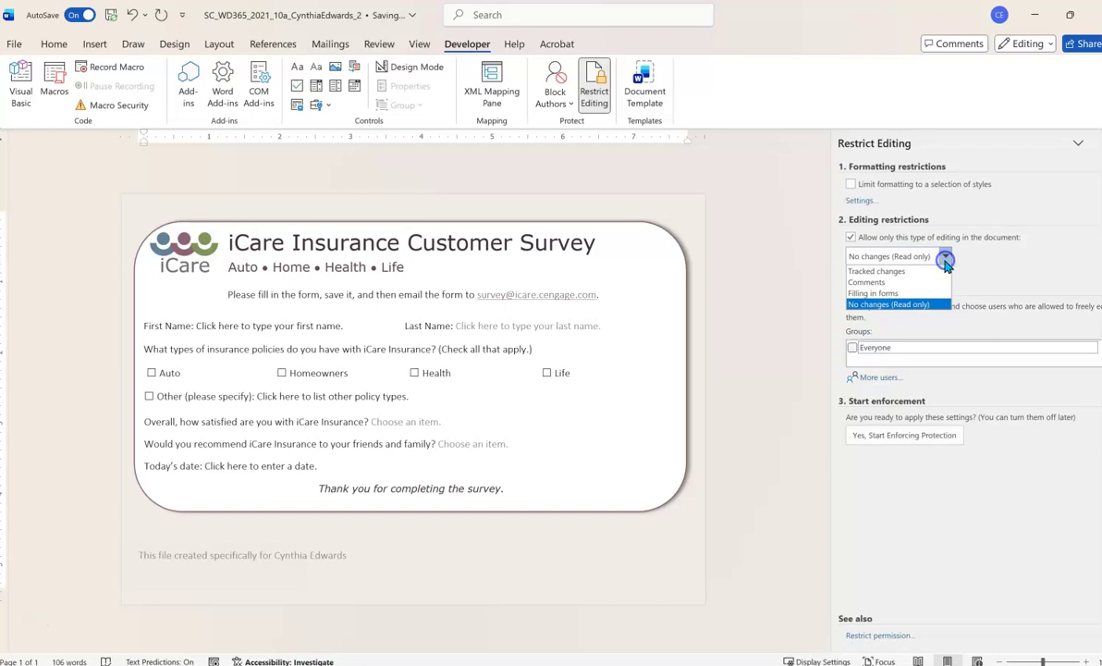
click(901, 303)
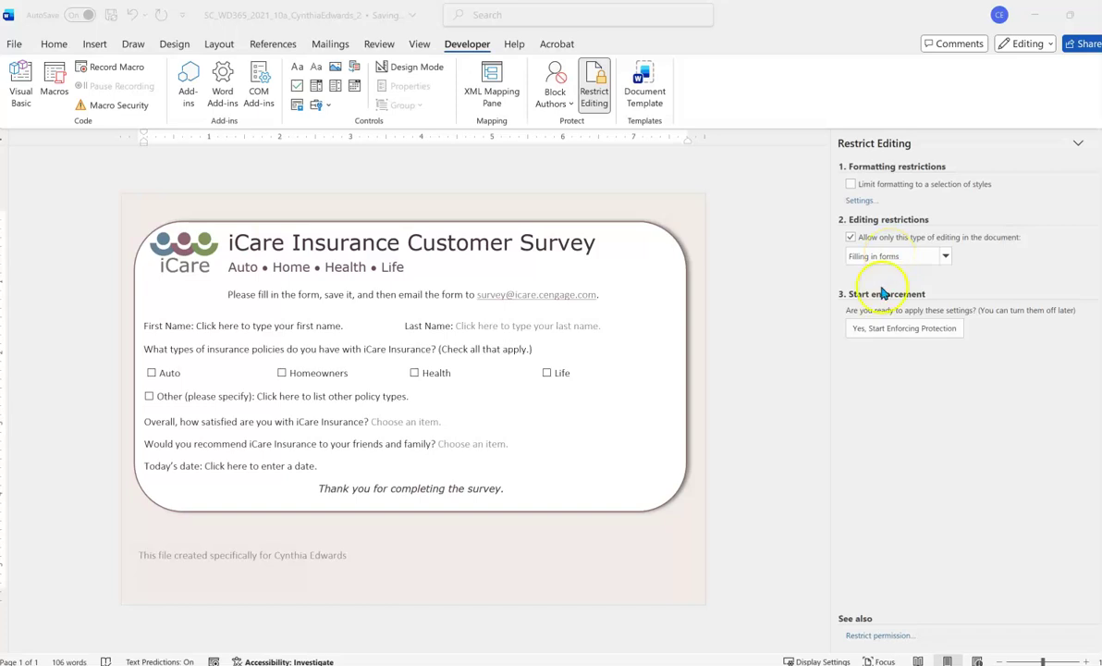
Step: Start enforcing protection on the survey form, leaving the optional password blank
click(881, 335)
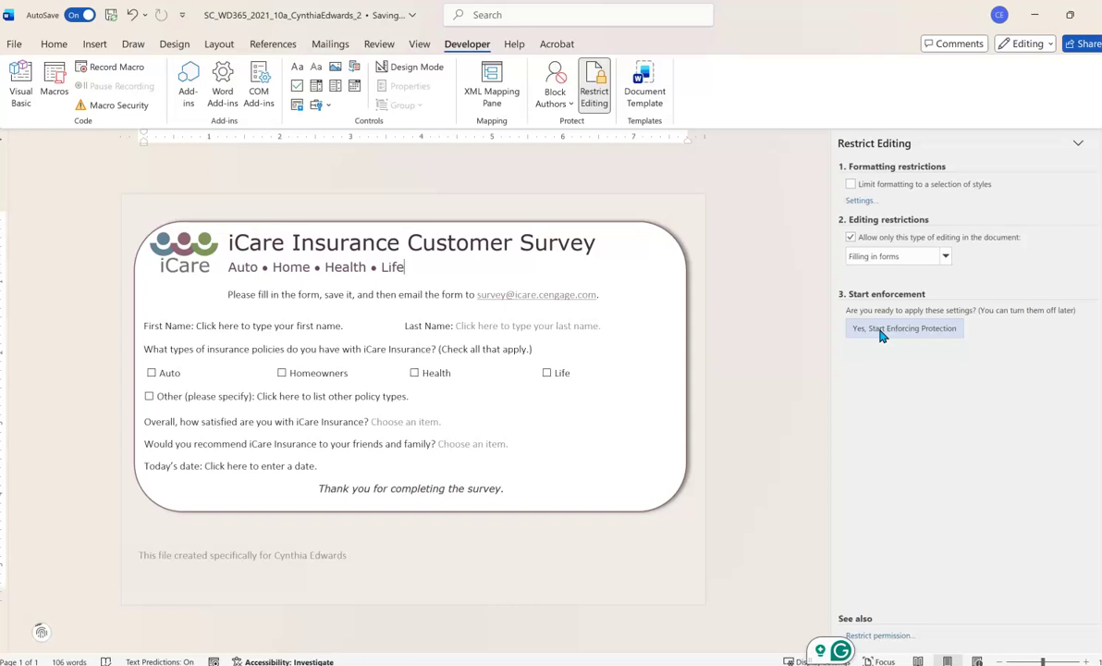
click(919, 331)
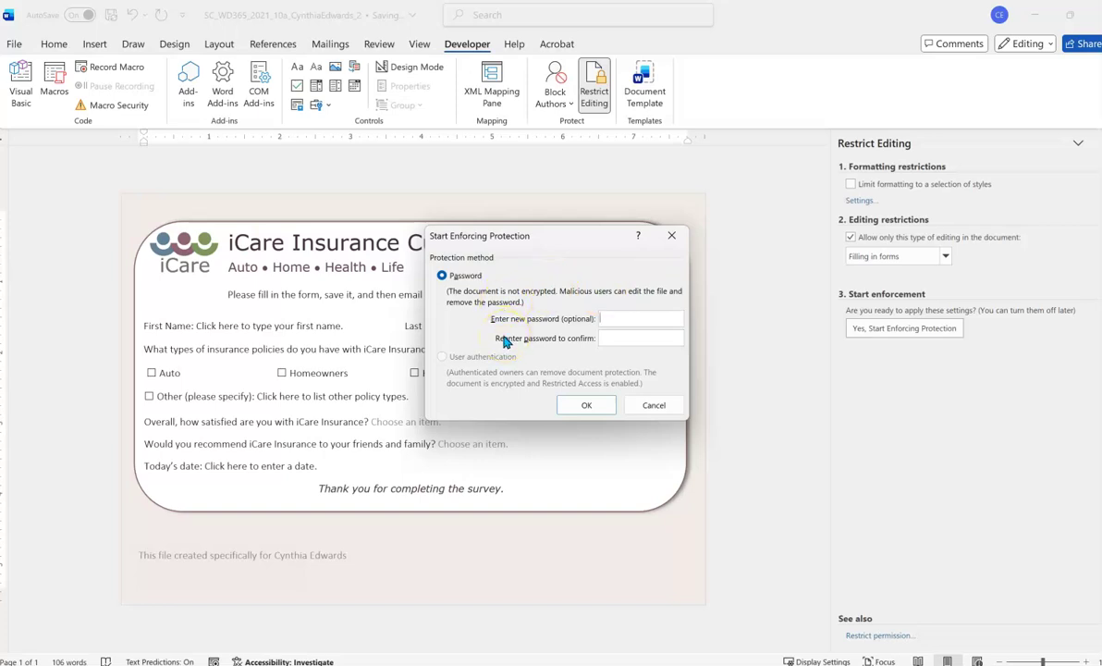
click(589, 406)
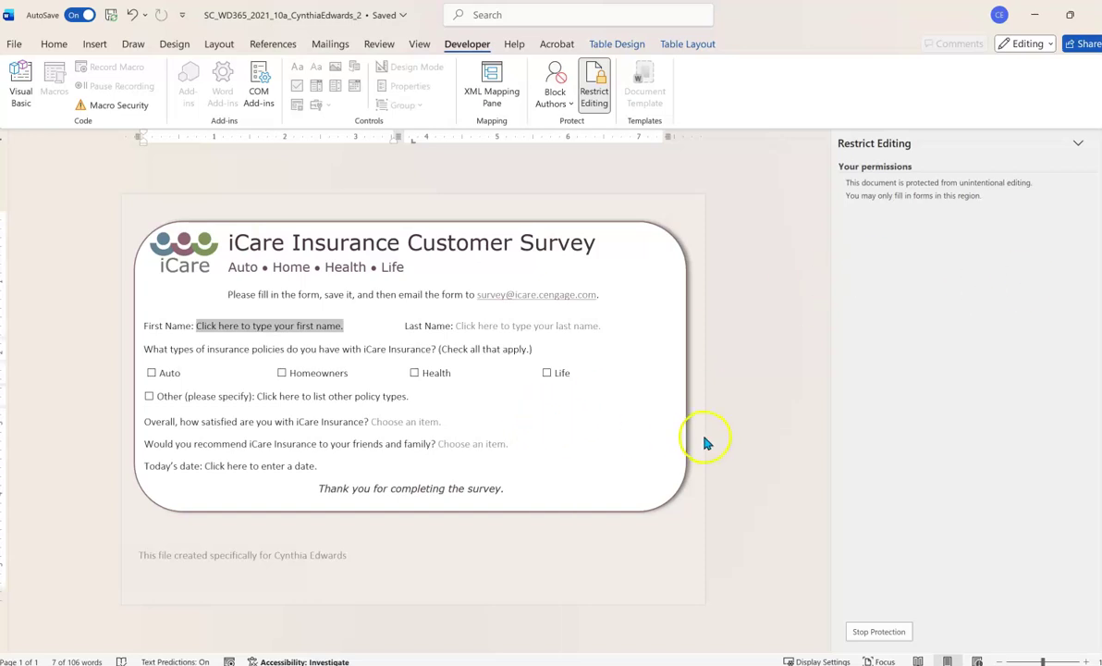
click(783, 423)
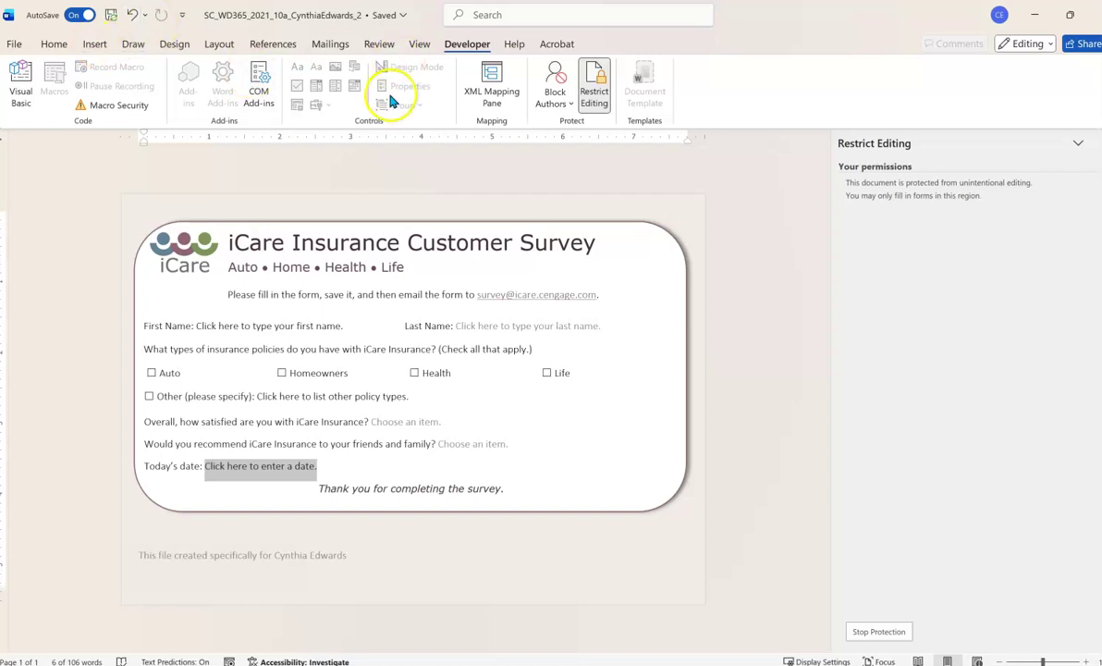
Step: Close the survey document and switch to the SAM project page in the MindTap browser window
click(1094, 15)
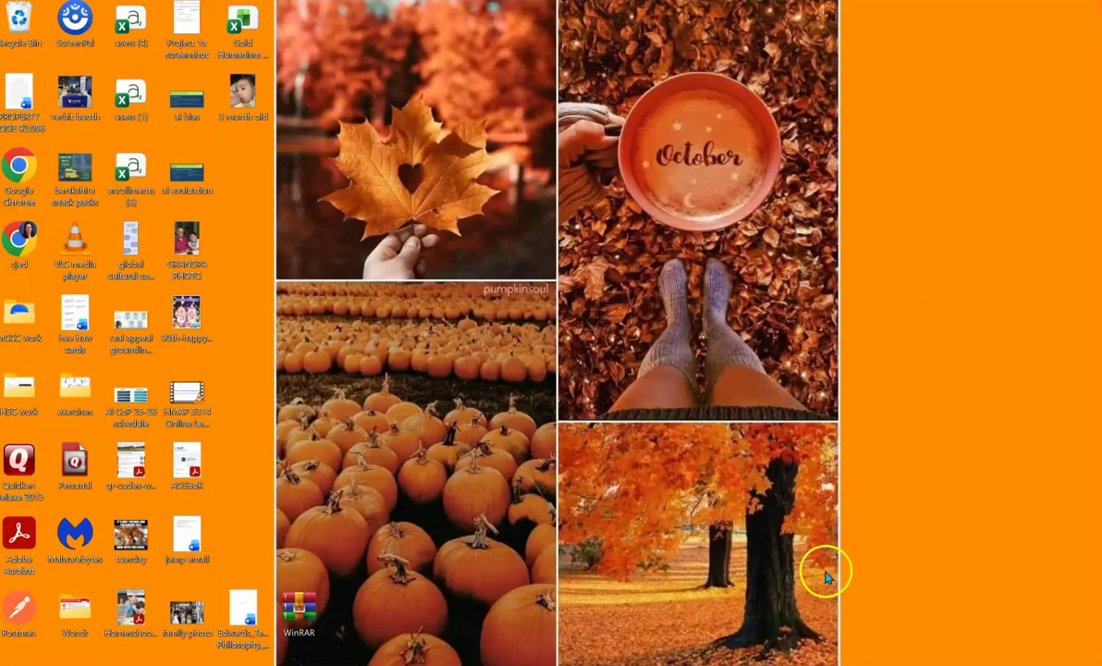
mouse_move(787, 665)
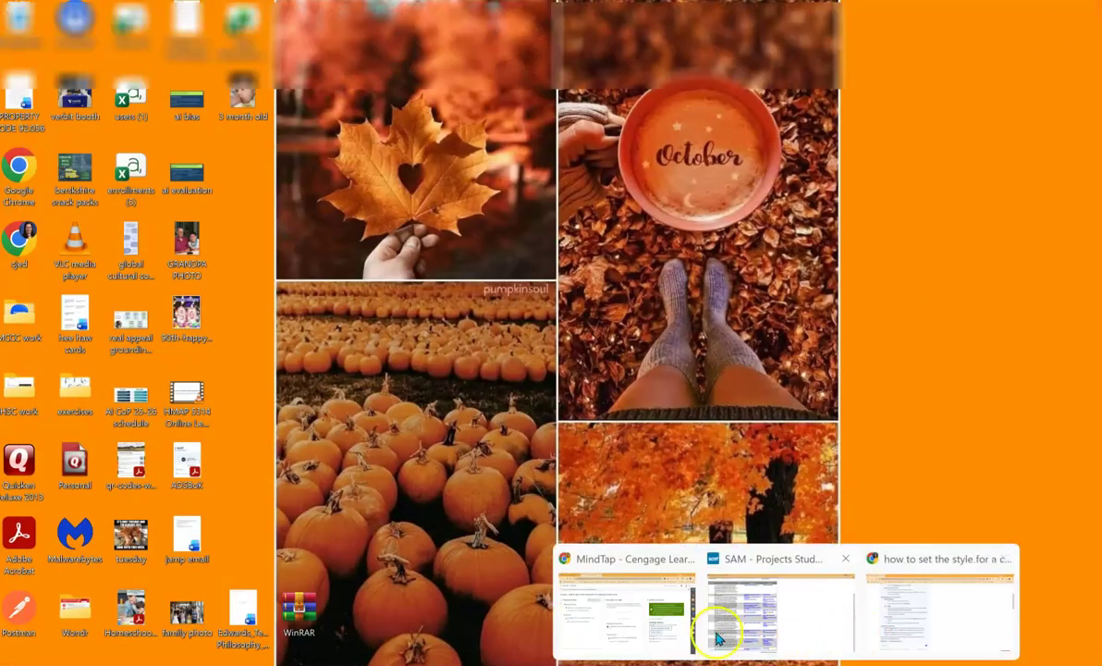
click(647, 627)
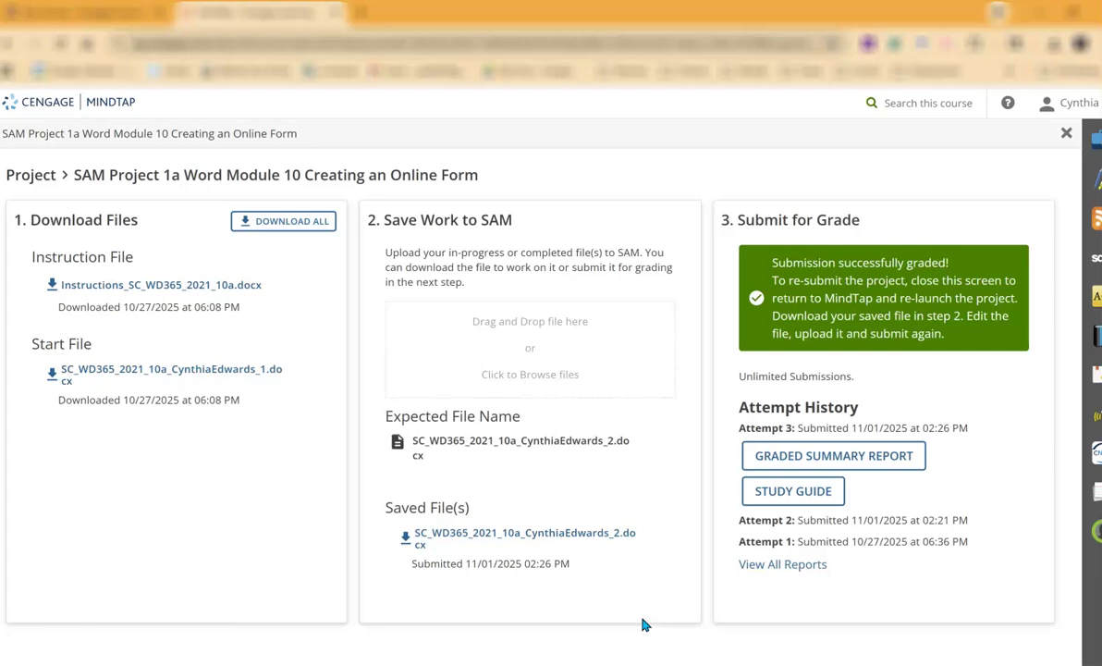
Step: Upload the completed 10a survey document to SAM and submit it for grading
click(525, 370)
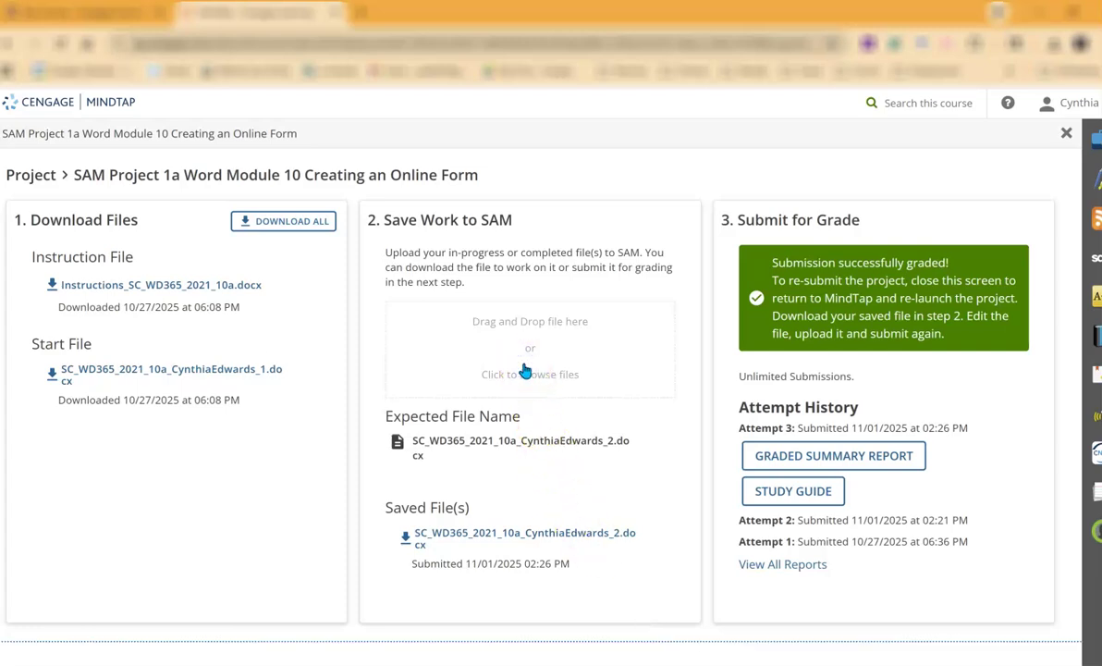
click(525, 363)
click(394, 436)
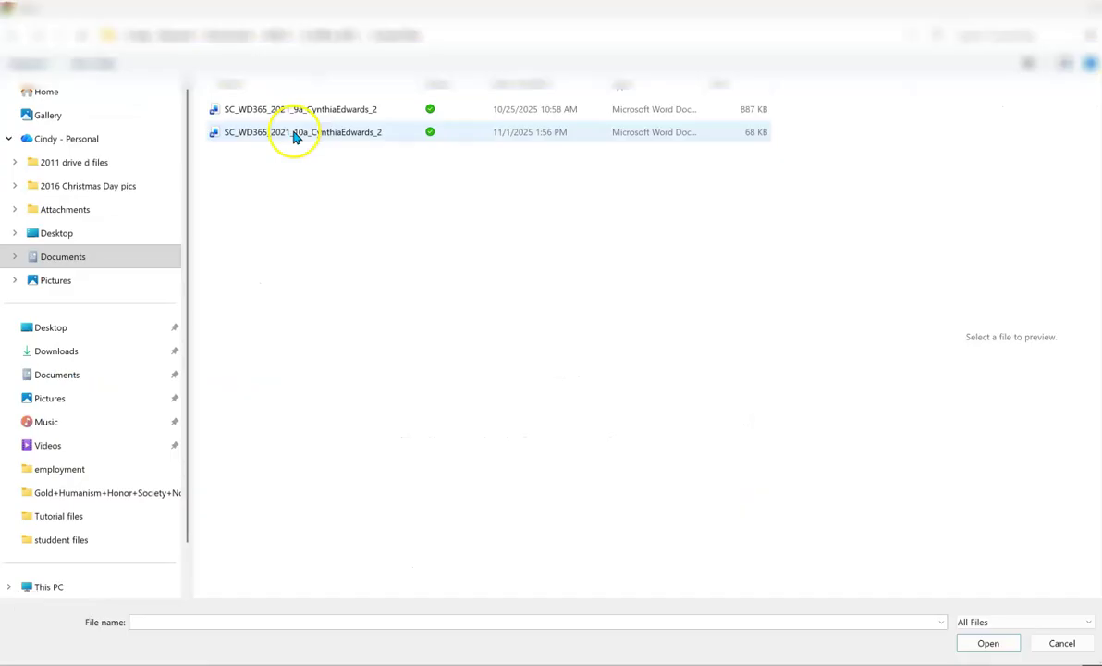
click(294, 132)
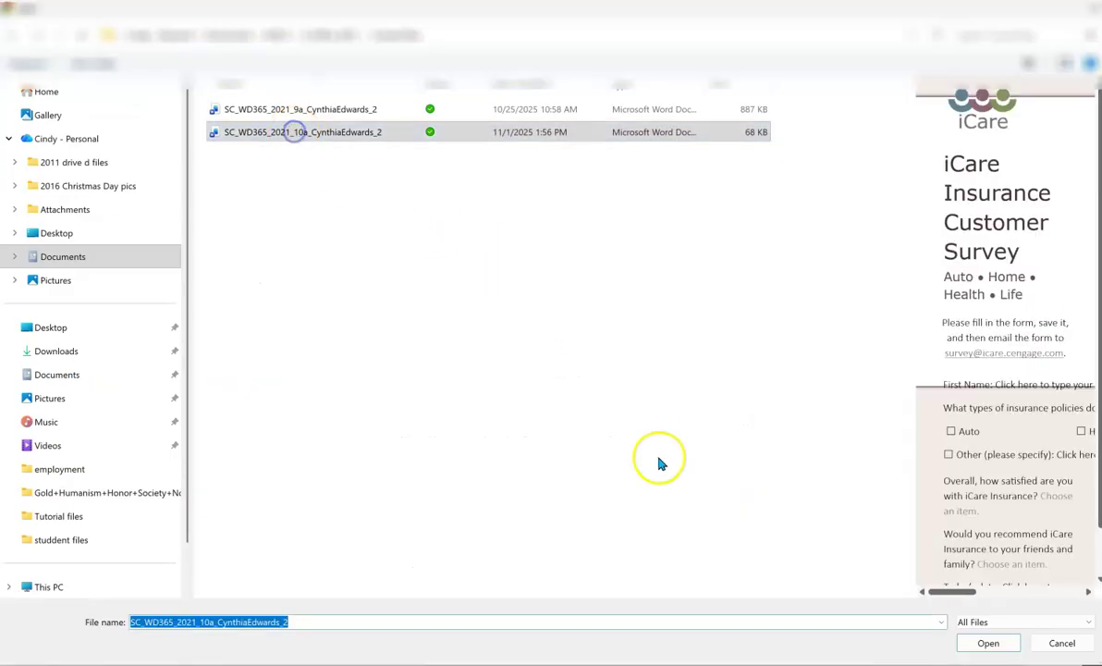
click(986, 643)
click(756, 260)
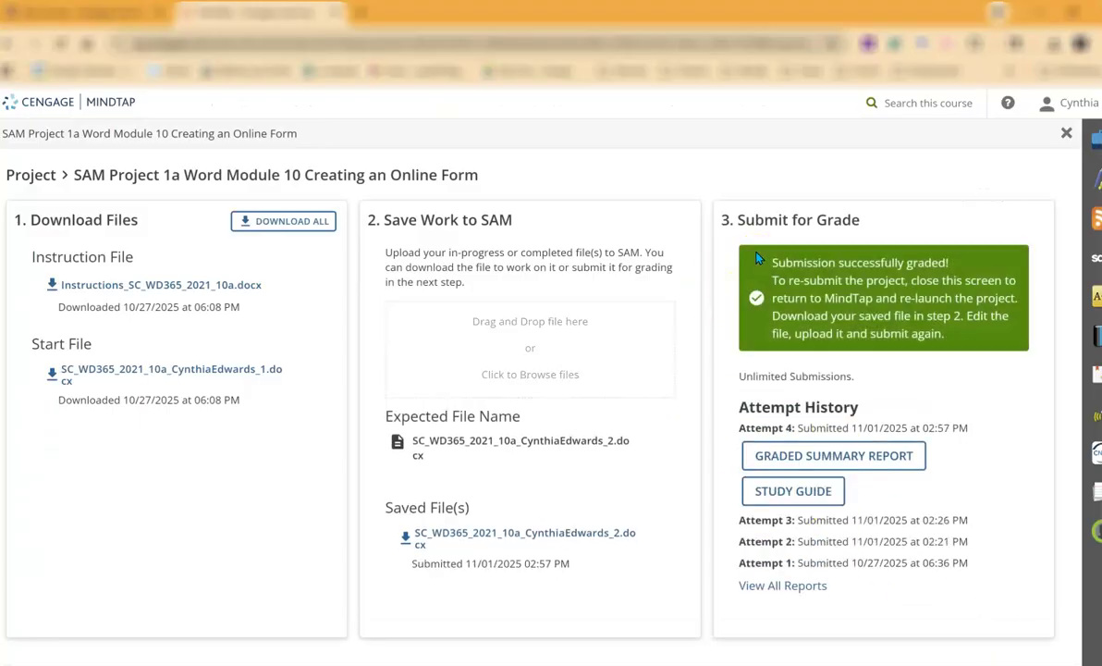